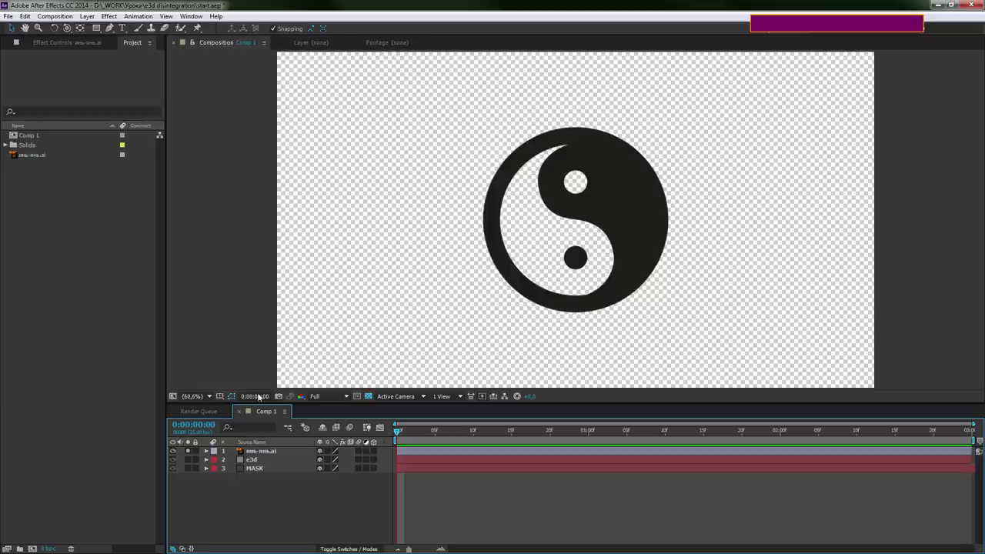
Solo the yin-yang .ai layer so only the black logo shows over transparency
click(187, 452)
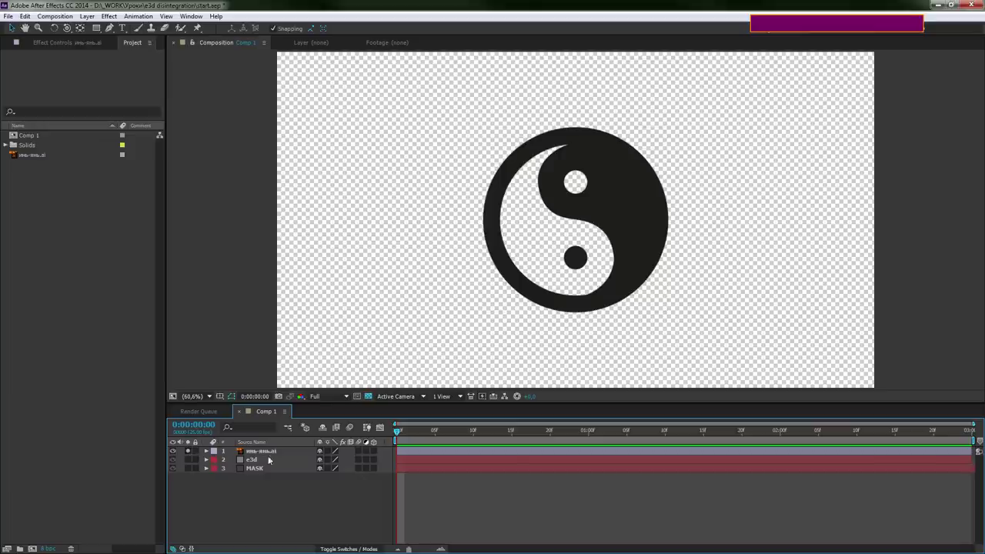
Unsolo the logo and briefly solo and select MASK to view its Voronoi paths
click(189, 451)
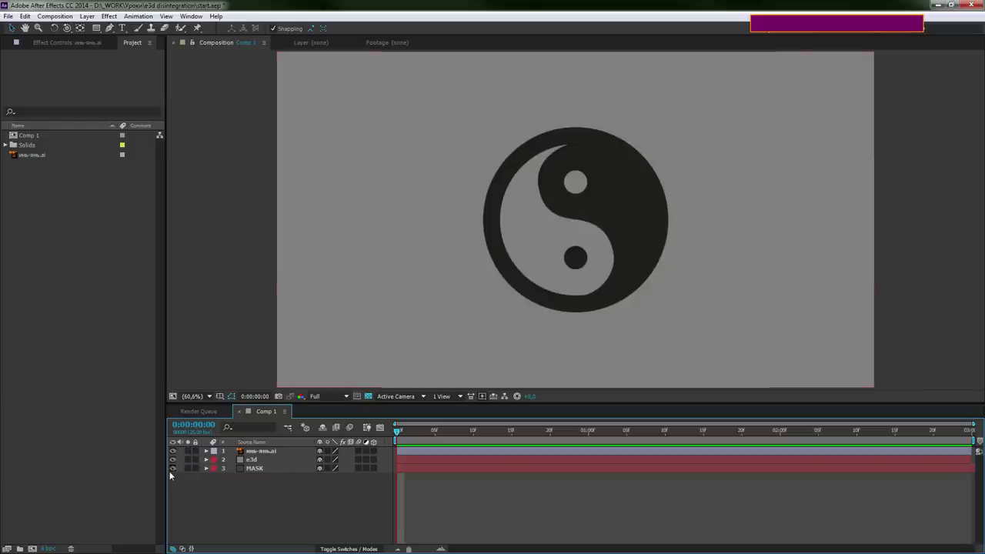
click(188, 468)
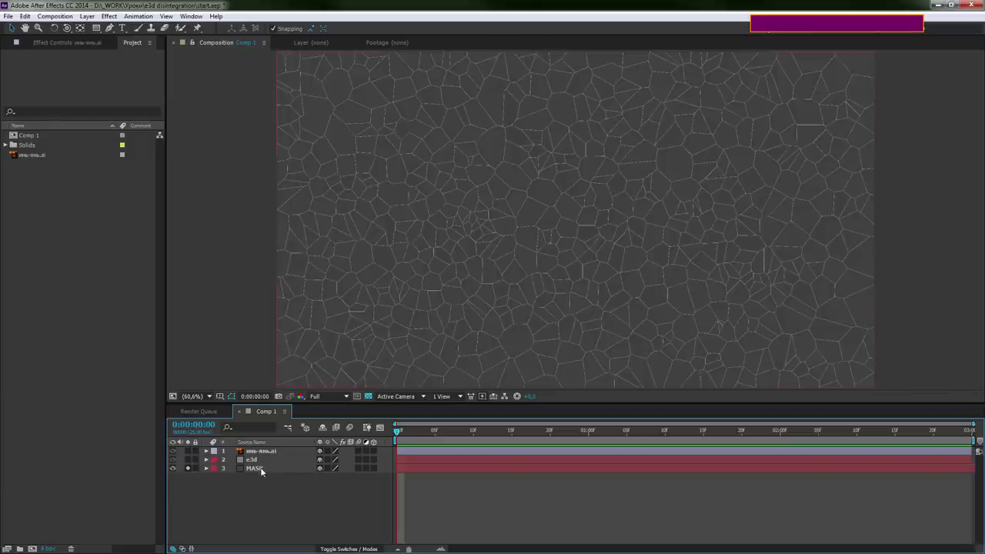
click(254, 469)
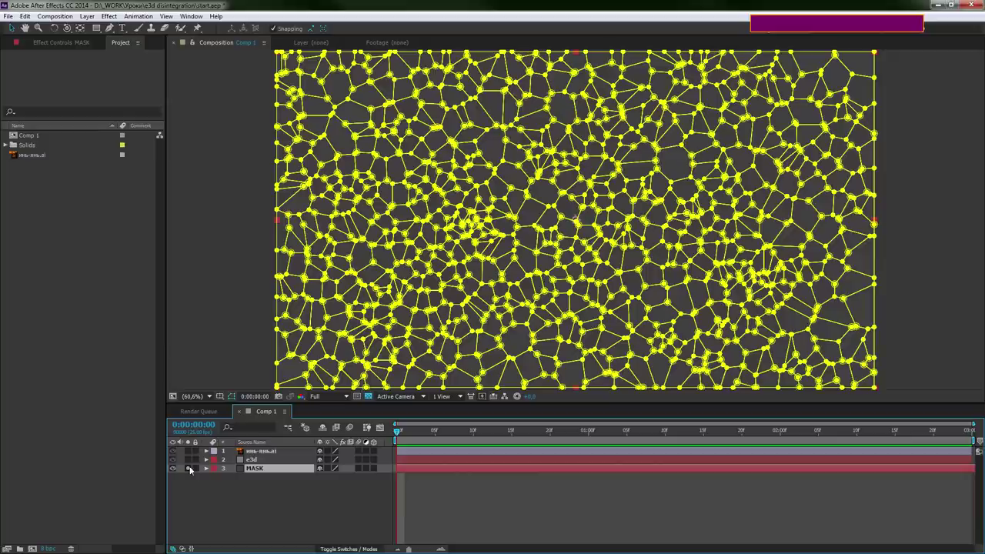
click(189, 469)
Move the yin-yang layer below e3d, hide e3d, and select the yin-yang and MASK layers
click(262, 451)
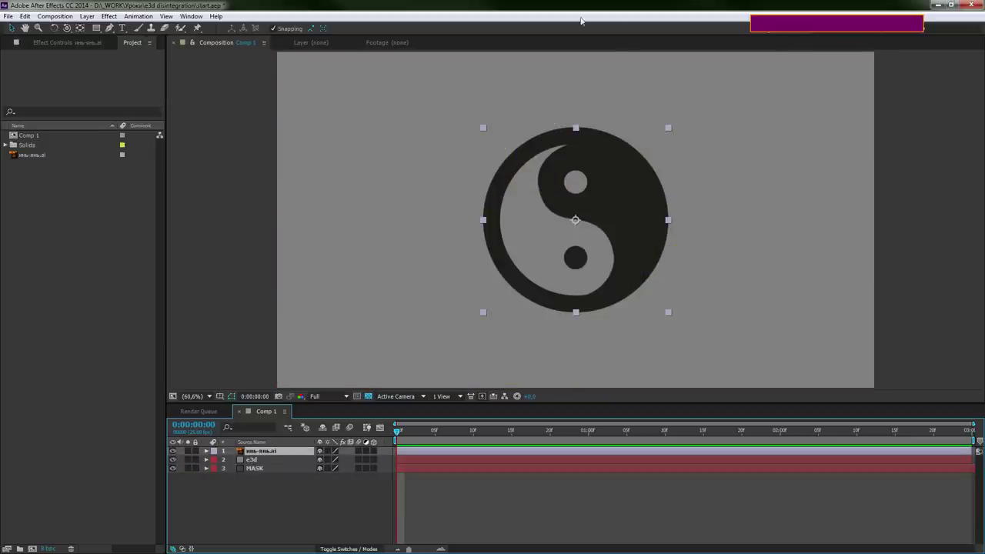
drag(261, 450, 262, 464)
click(172, 451)
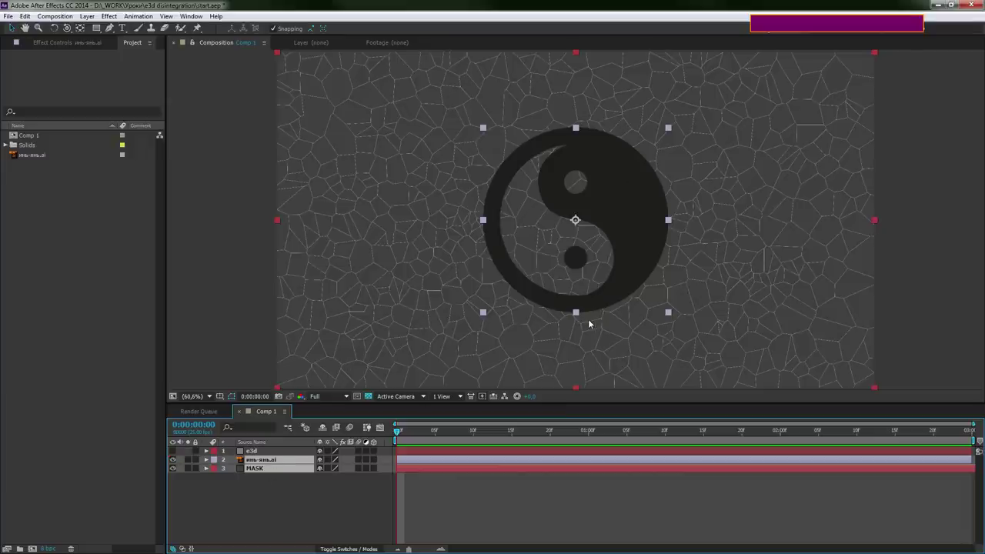
click(241, 535)
click(253, 460)
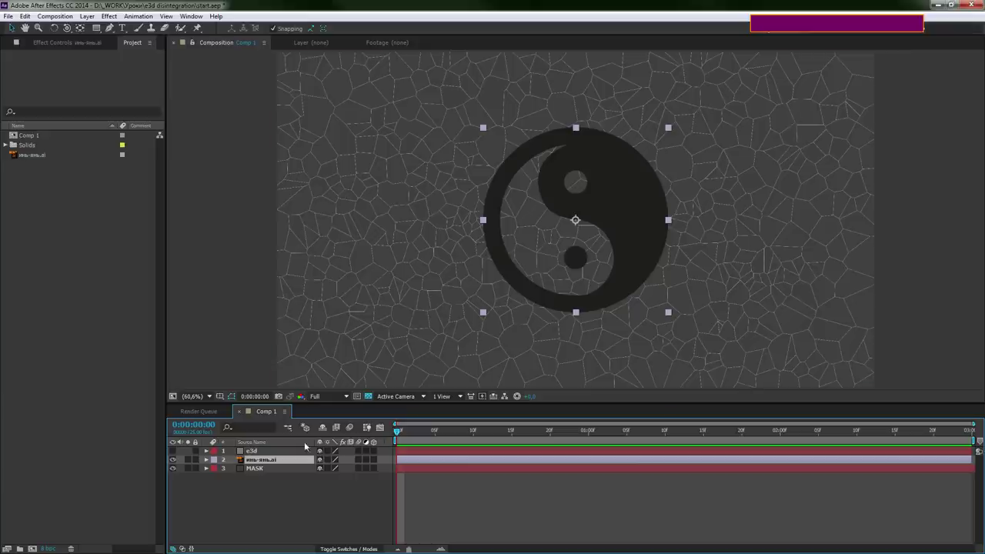
drag(269, 504, 260, 463)
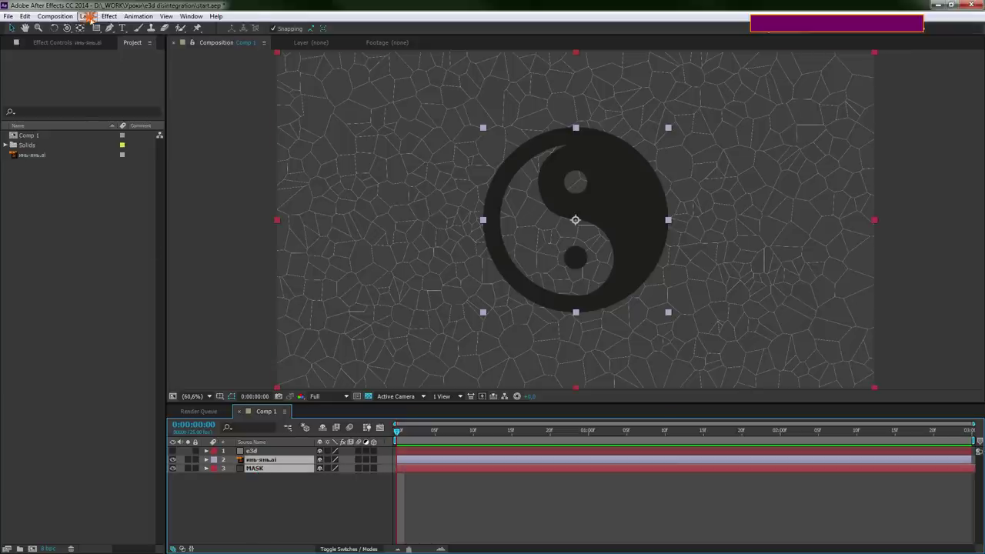
Precompose the yin-yang and MASK layers into Pre-comp 1, then move the yin-yang below MASK
click(87, 17)
click(143, 403)
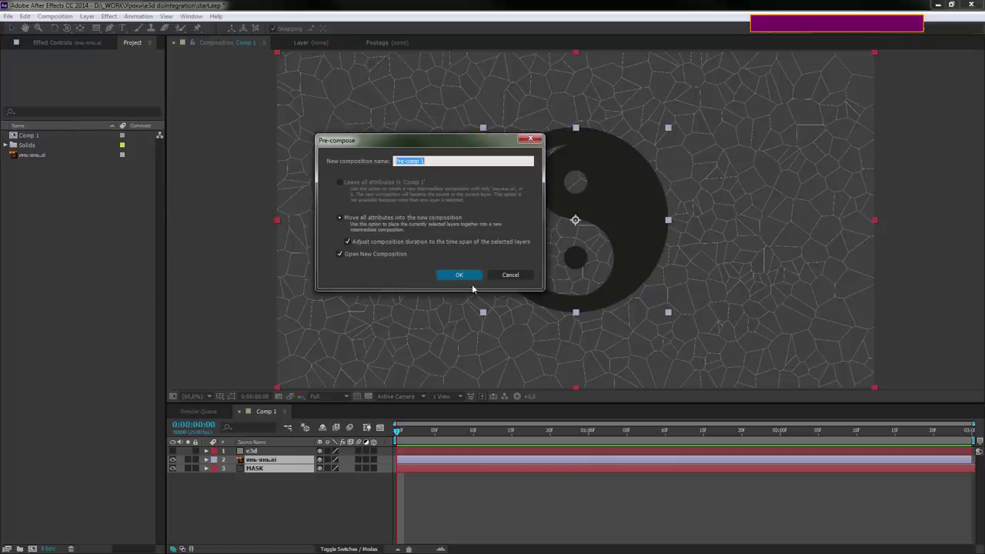
click(467, 279)
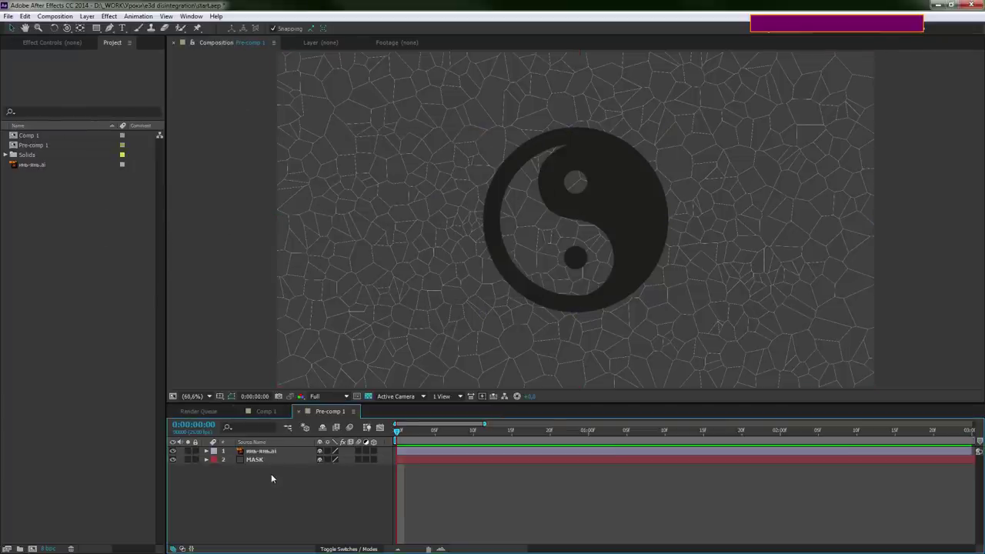
click(271, 453)
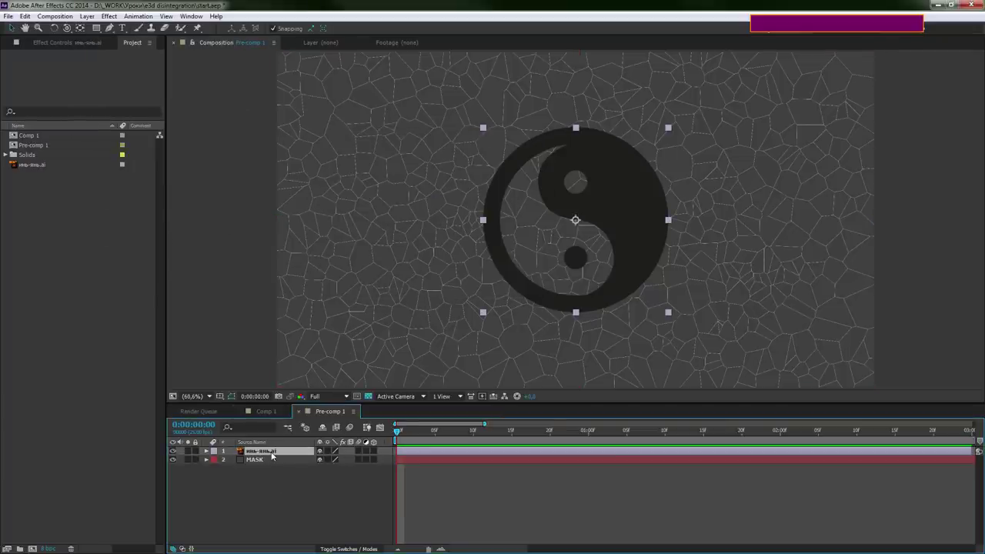
drag(271, 457, 270, 475)
Zoom the viewer to 400% on the crack lines and expand MASK's mask properties in a taller timeline
click(260, 453)
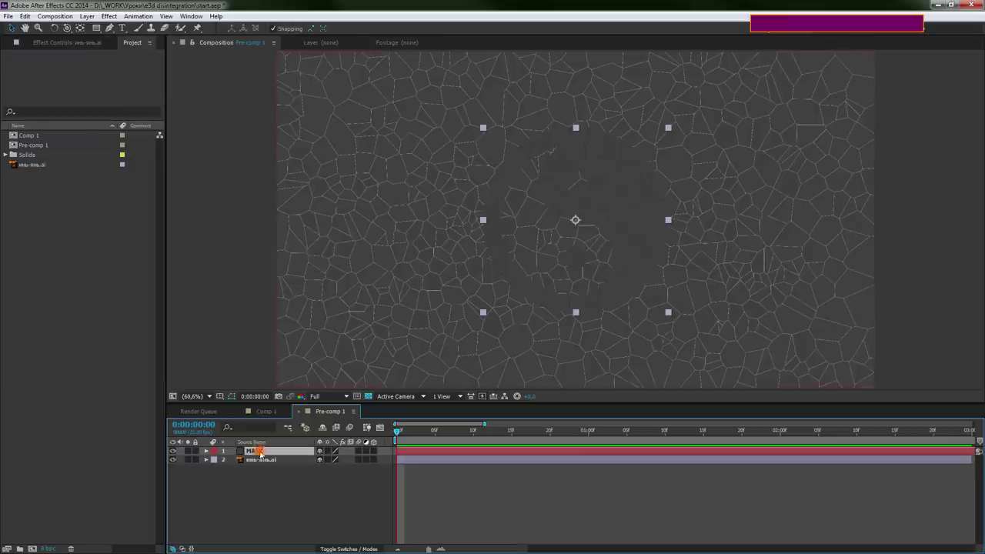
key(period)
key(period)
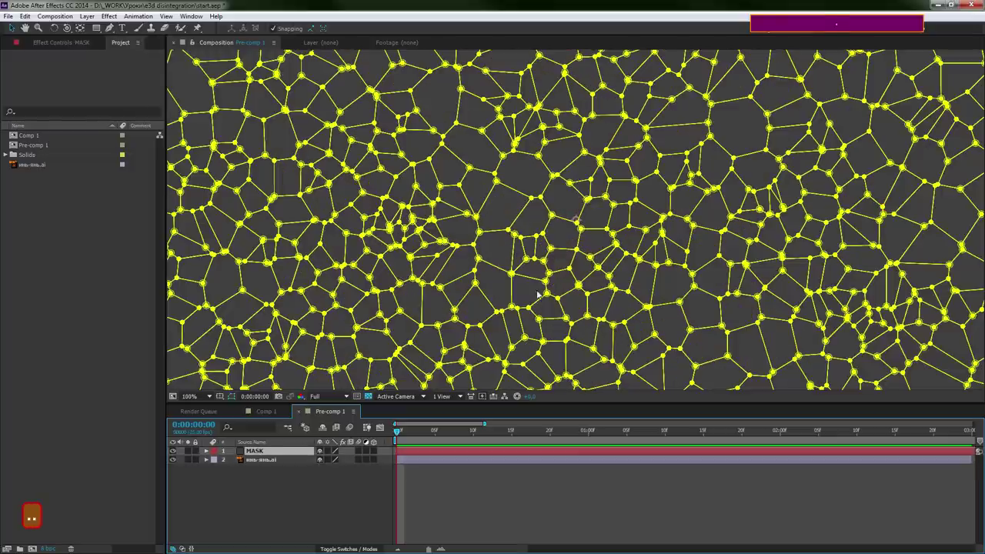
key(period)
key(period)
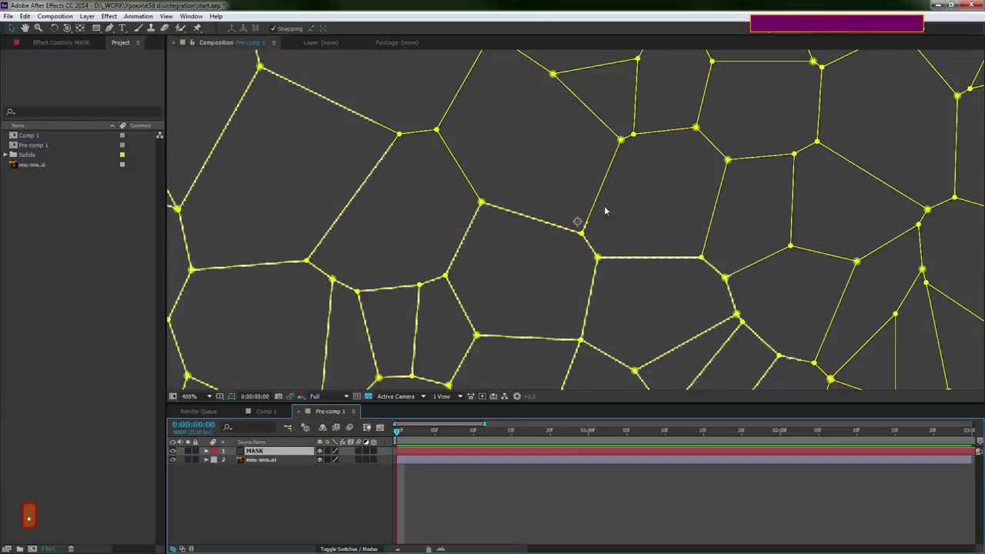
click(285, 490)
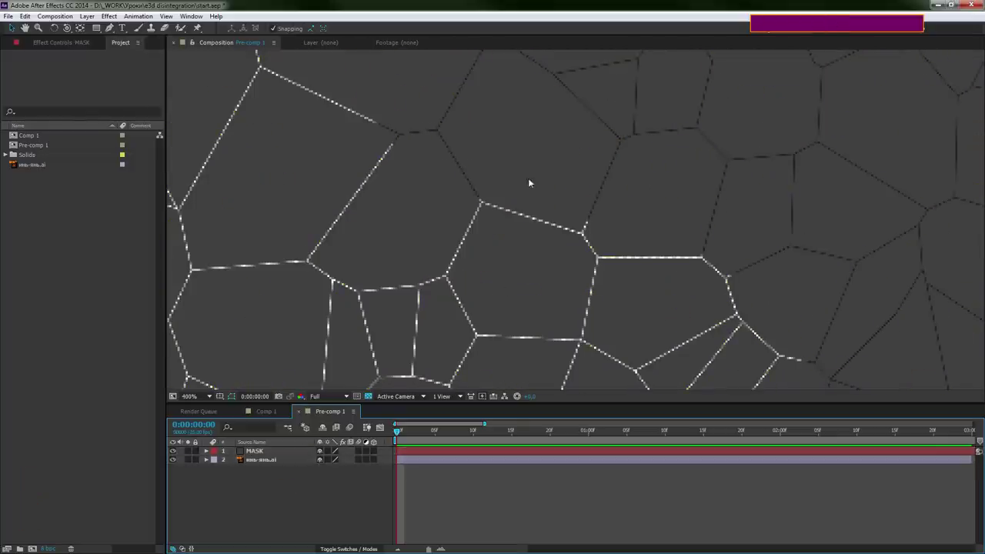
click(254, 453)
key(m)
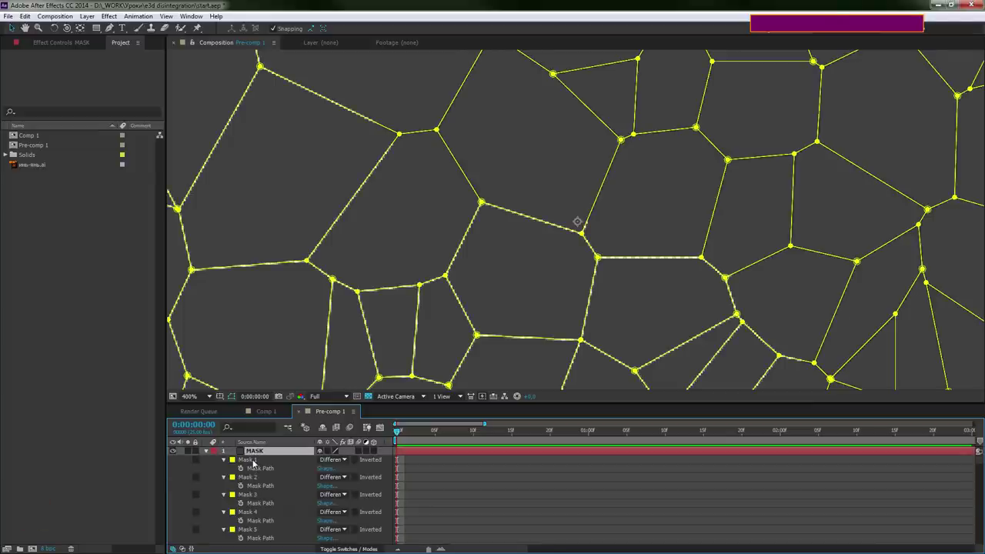
click(254, 462)
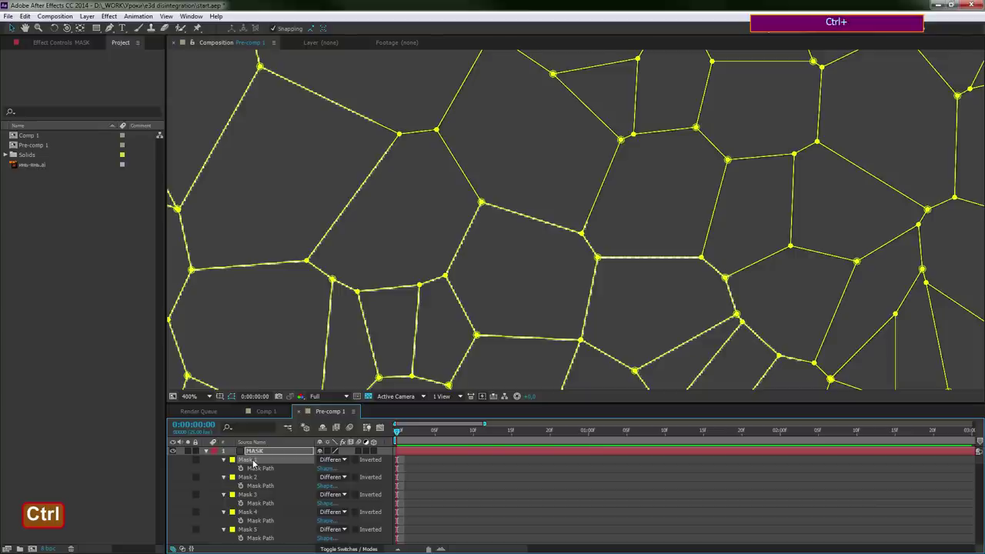
key(m)
key(m)
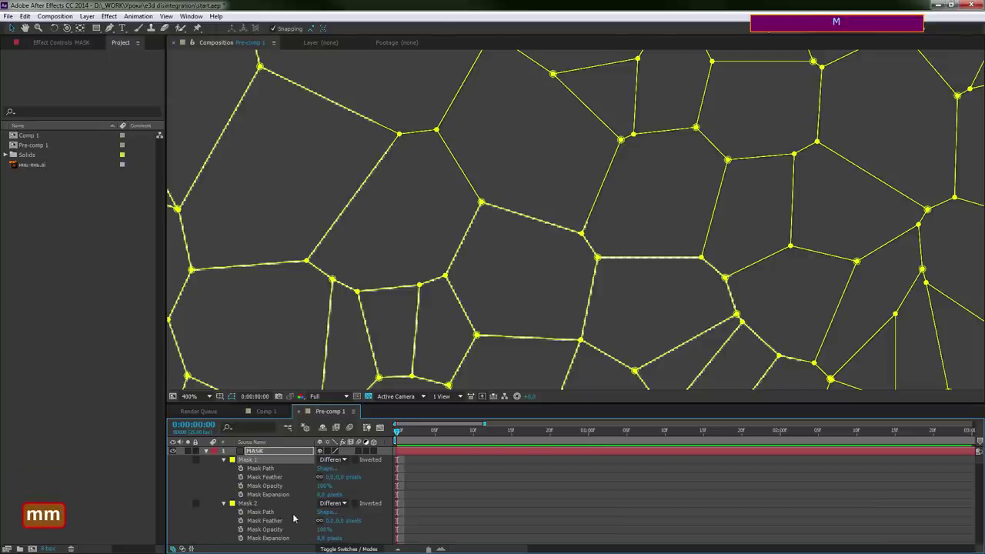
drag(305, 402, 333, 291)
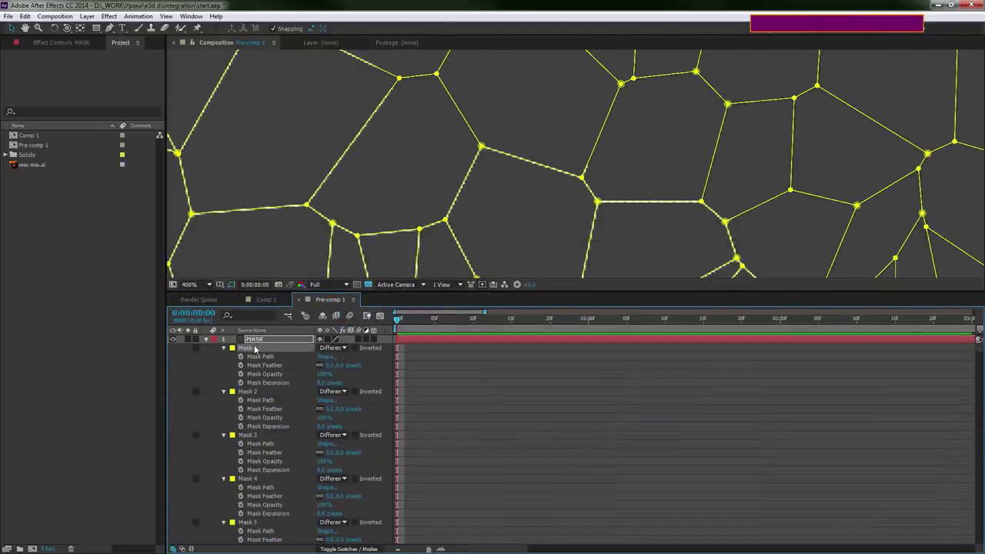
Select all of MASK's masks and set their Mask Expansion to -2 pixels
key(ctrl)
key(ctrl+a)
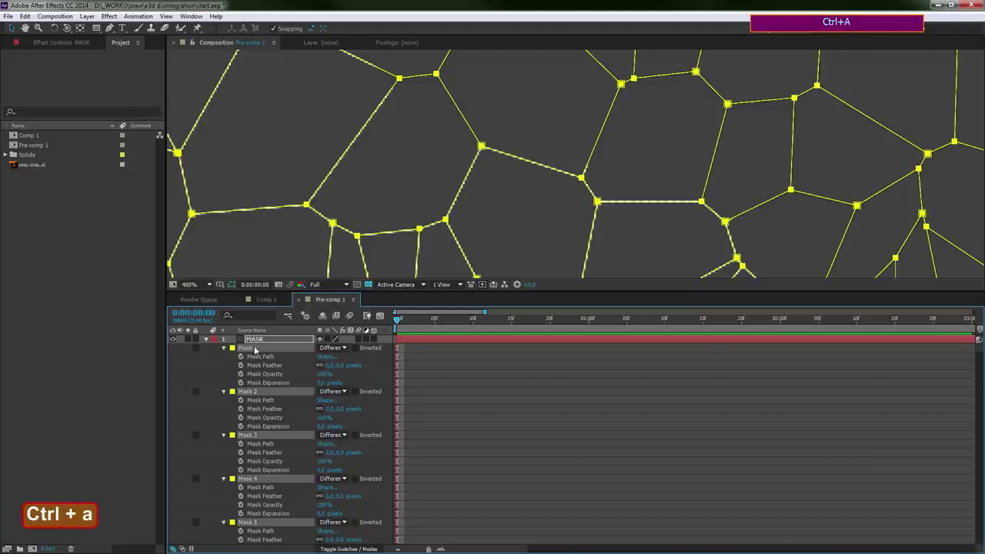
click(320, 383)
text(-2)
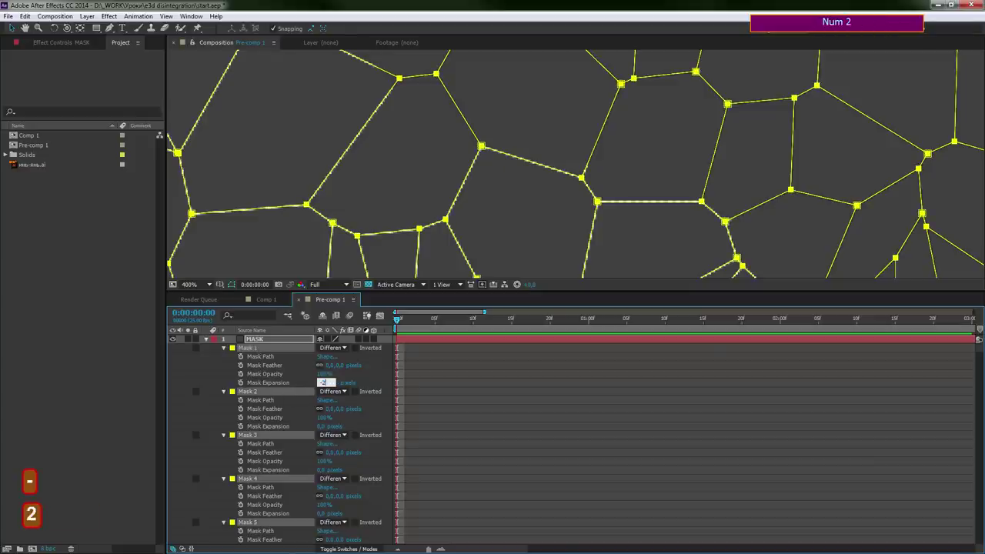
key(Return)
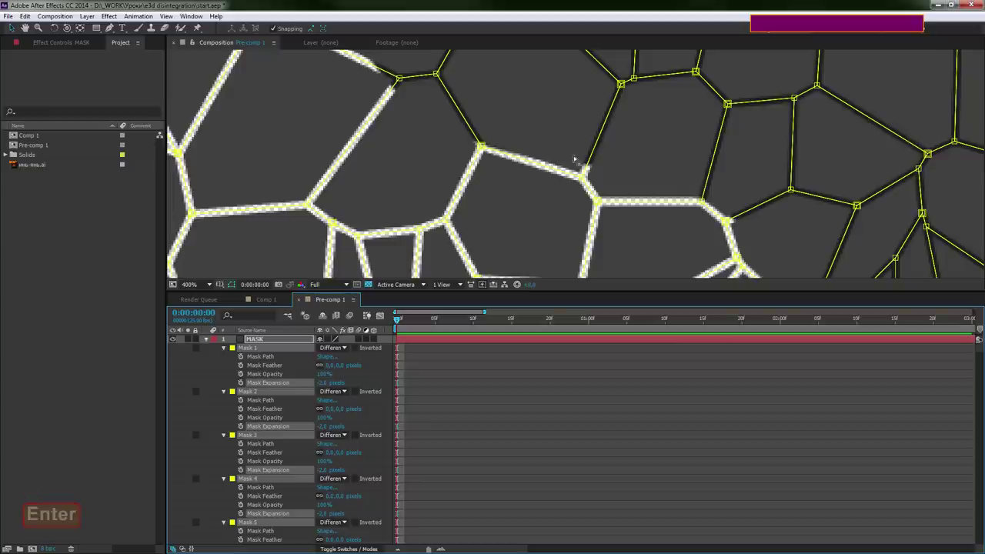
Compare a -1 pixel expansion, restore -2 pixels, and collapse the MASK layer
click(322, 383)
text(-1)
key(Return)
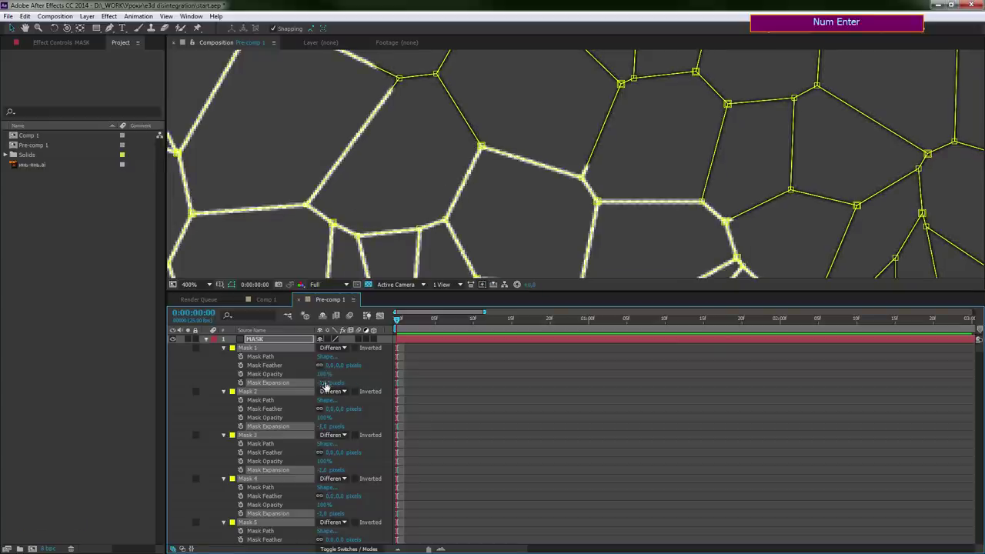
click(231, 284)
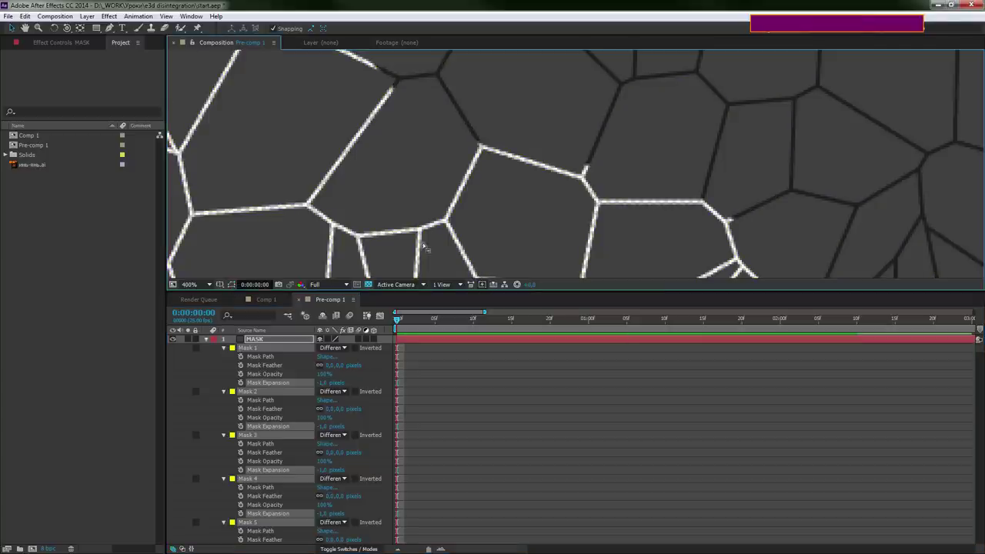
click(325, 382)
text(-2)
key(KP_Enter)
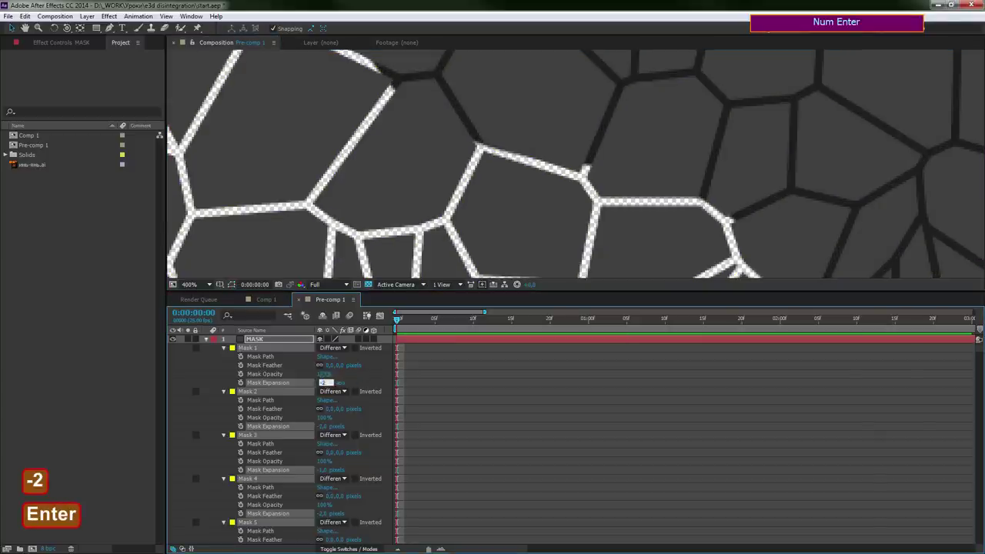
click(206, 340)
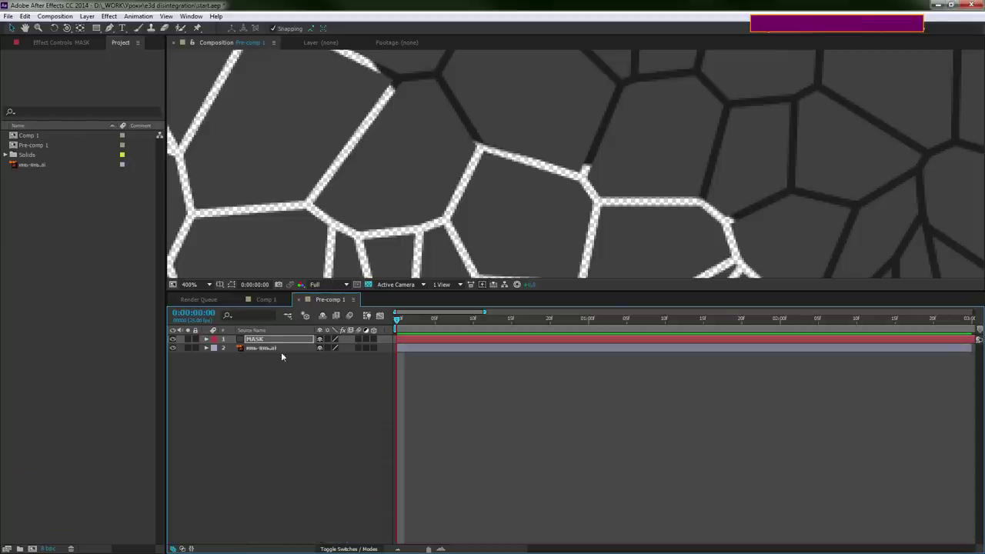
Set the MASK layer's blending mode to Stencil Alpha to crack the logo
key(F4)
click(331, 346)
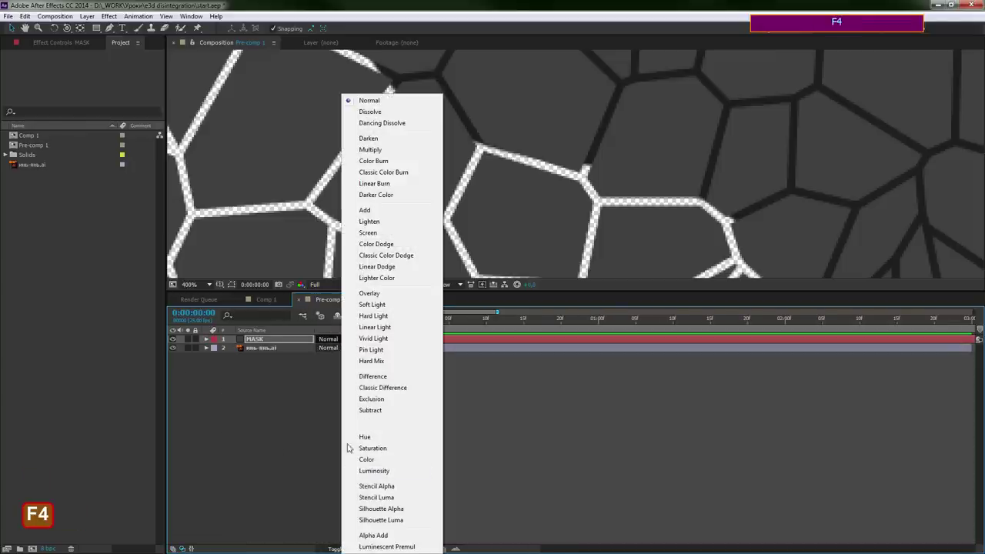
click(395, 486)
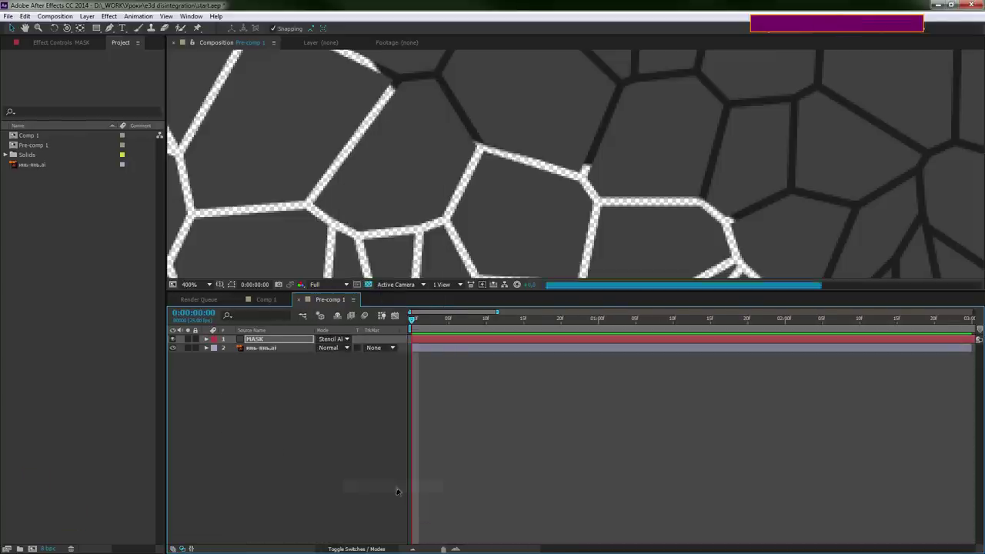
Zoom out to see the whole logo, enlarge the viewer, and switch to Comp 1
key(comma)
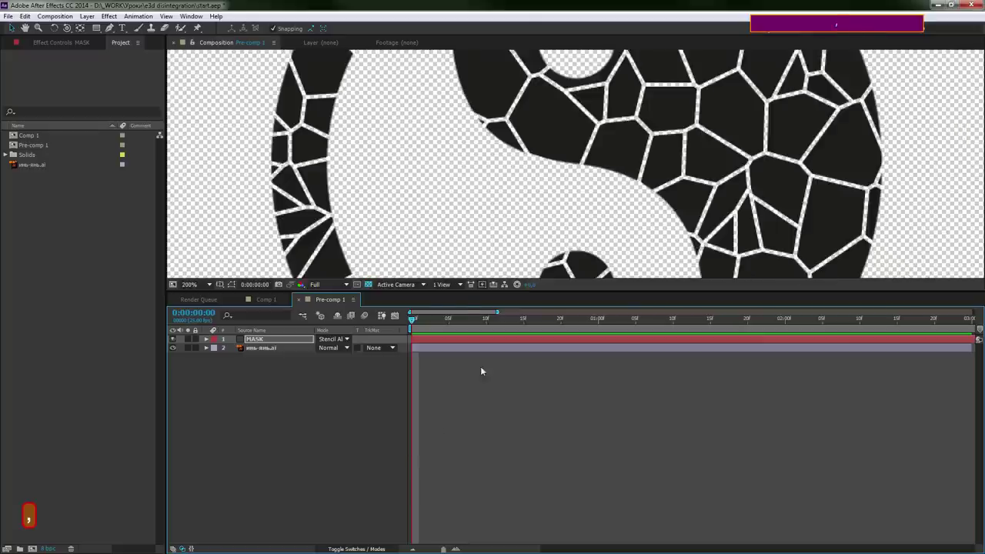
key(comma)
key(comma)
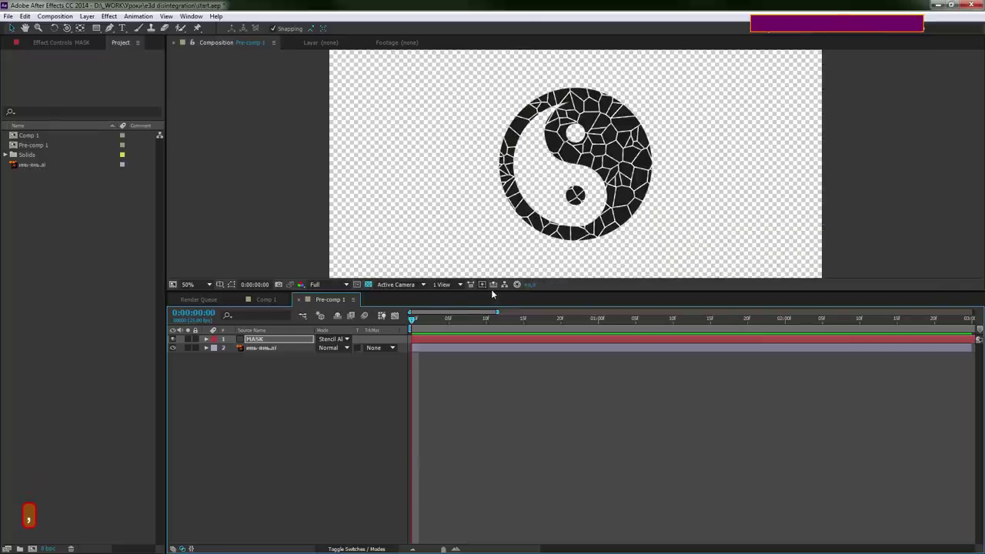
drag(492, 294, 468, 440)
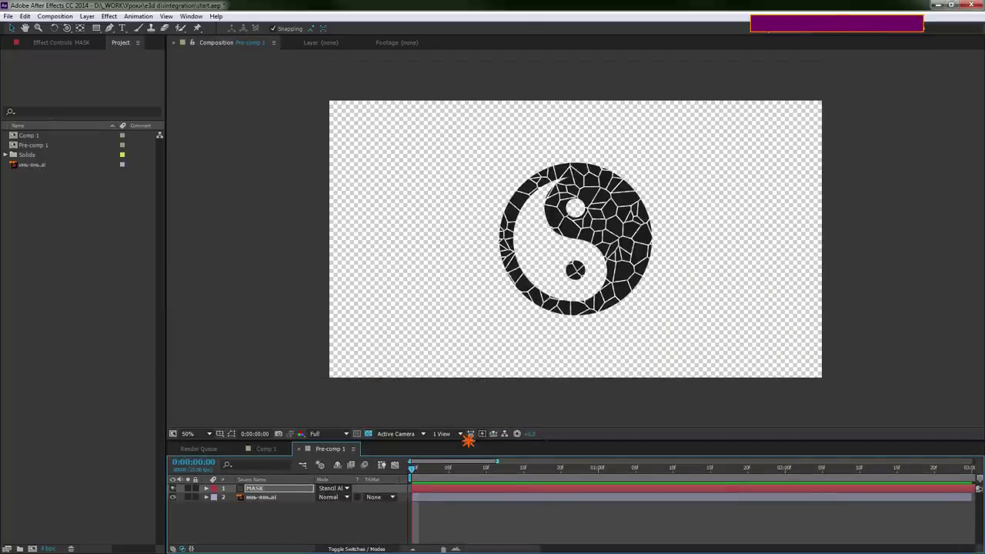
click(265, 449)
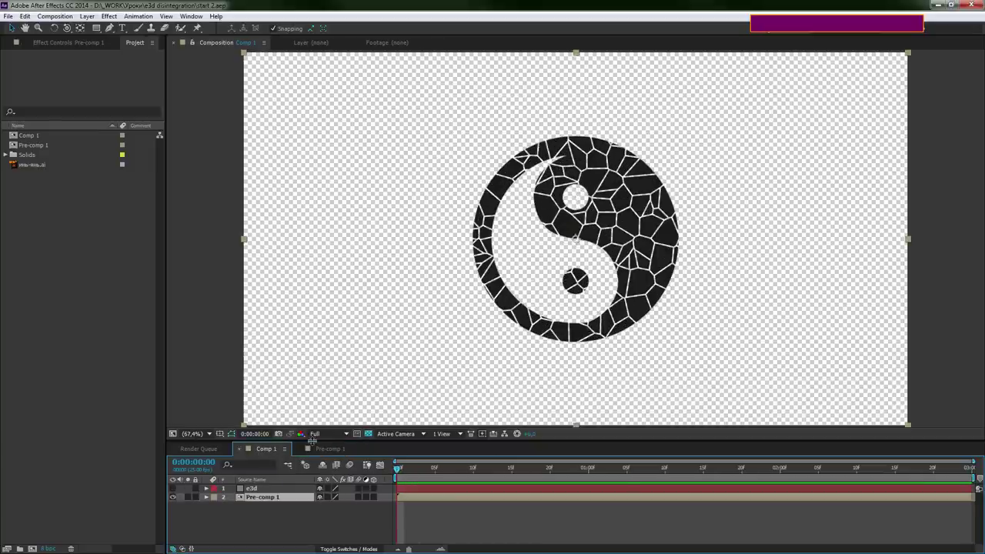
Auto-trace Pre-comp 1 using the Alpha channel, blur 1 and 100% Corner Roundness
drag(311, 442, 312, 434)
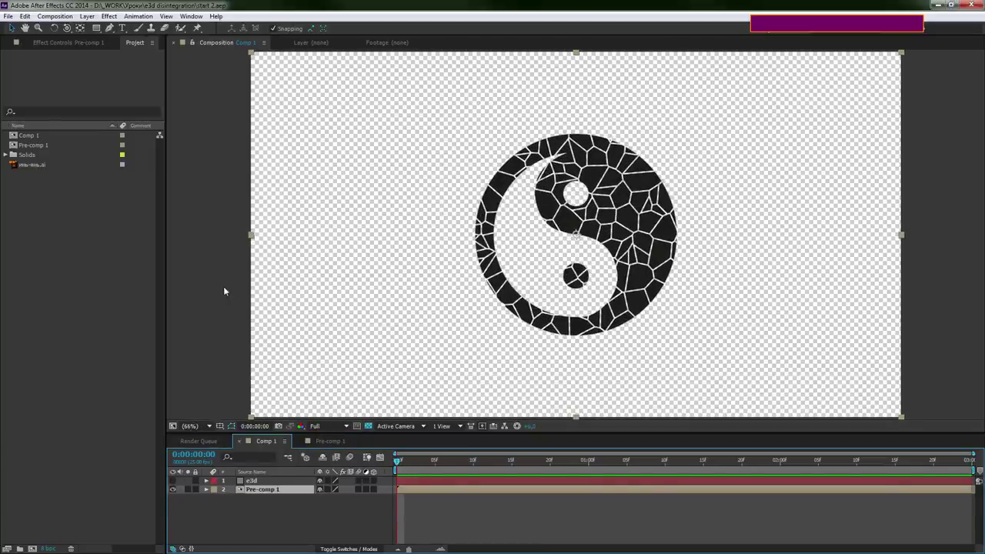
click(87, 16)
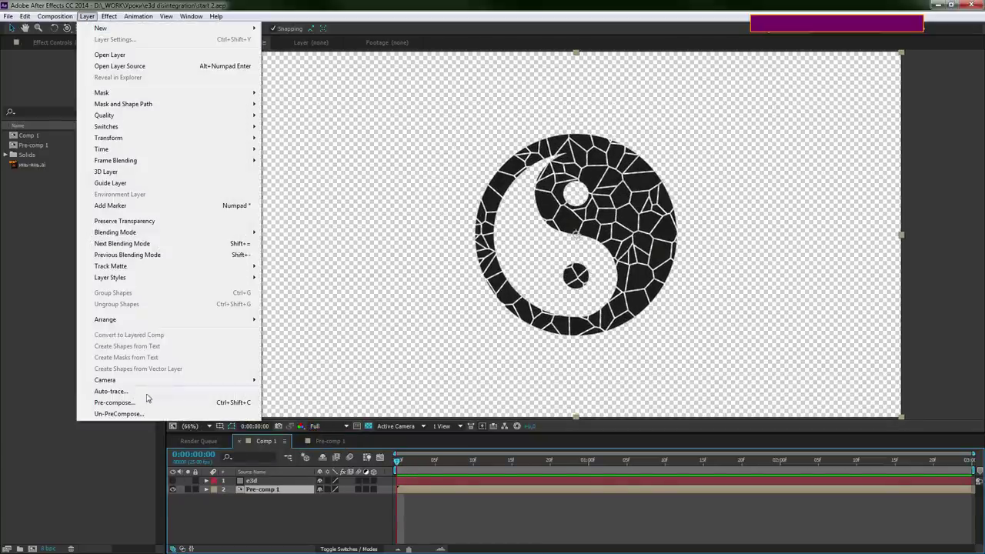
click(132, 393)
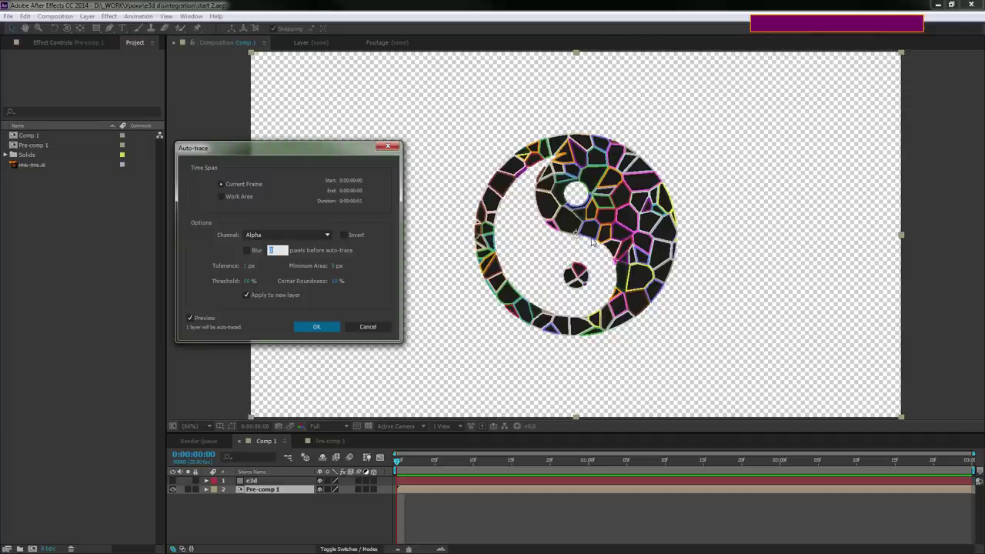
text(1)
key(Tab)
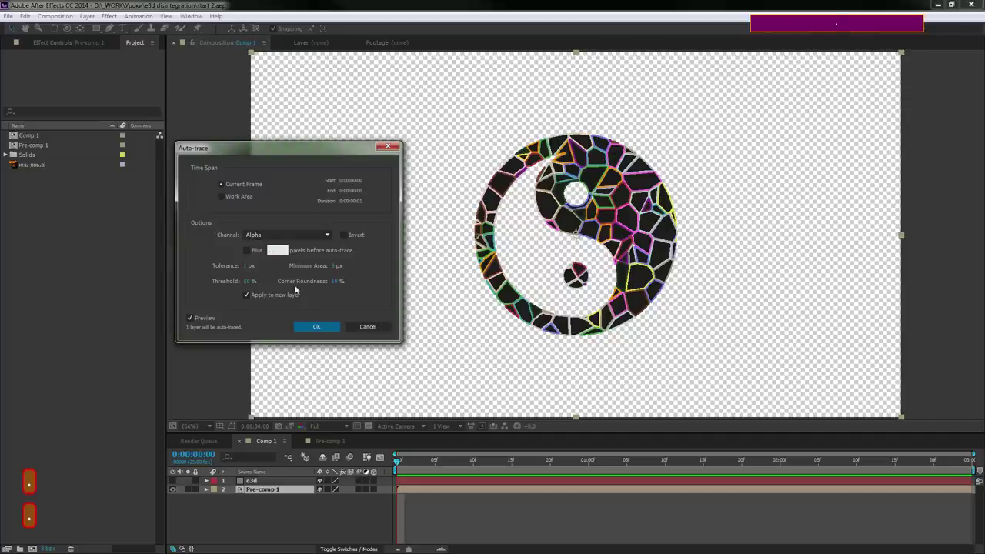
click(286, 235)
click(278, 246)
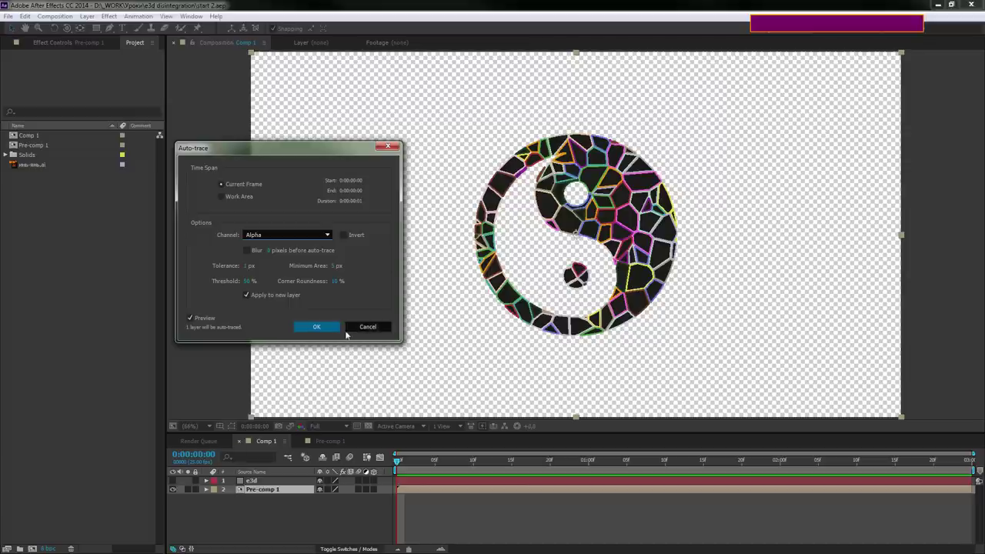
click(336, 284)
text(100)
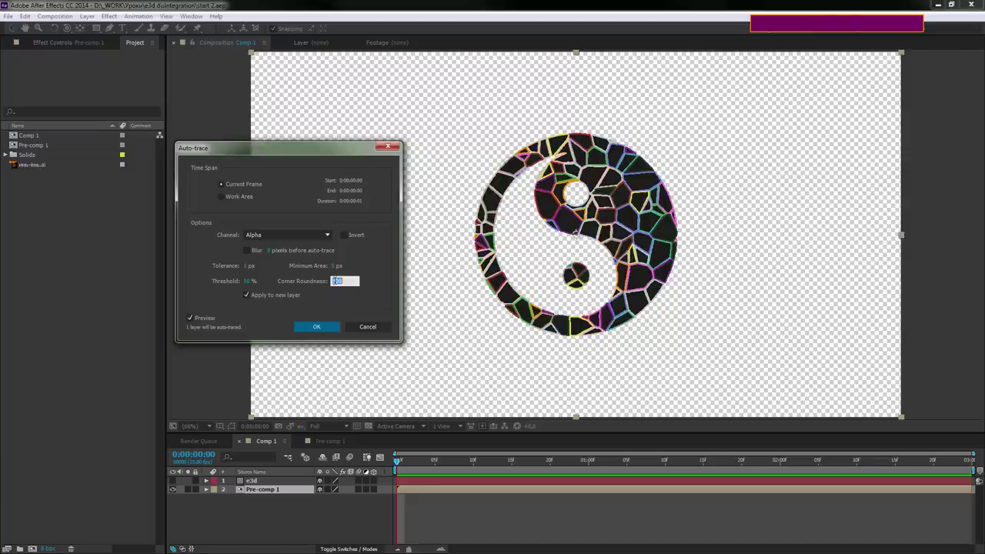
key(Return)
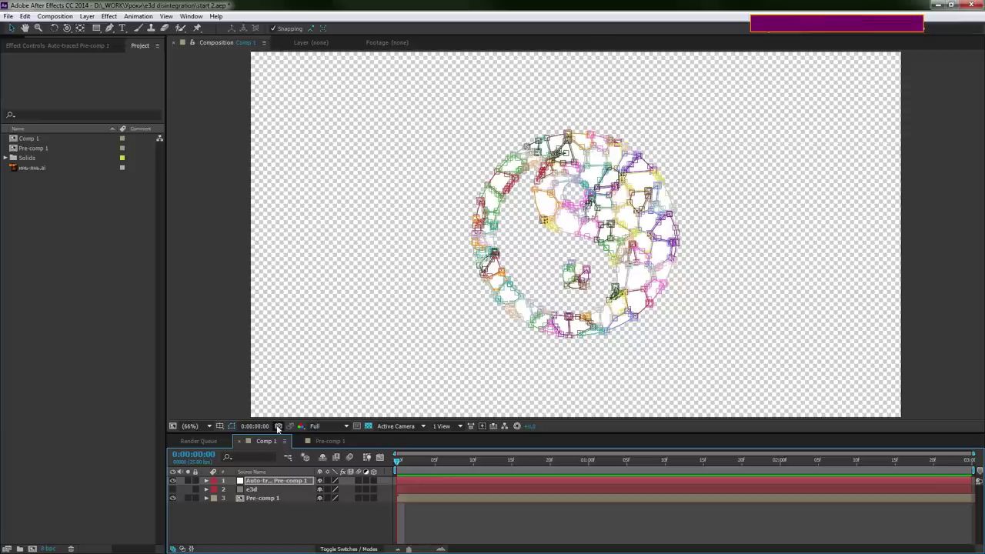
Turn off the transparency grid and change the auto-traced solid's colour to neutral grey
click(369, 426)
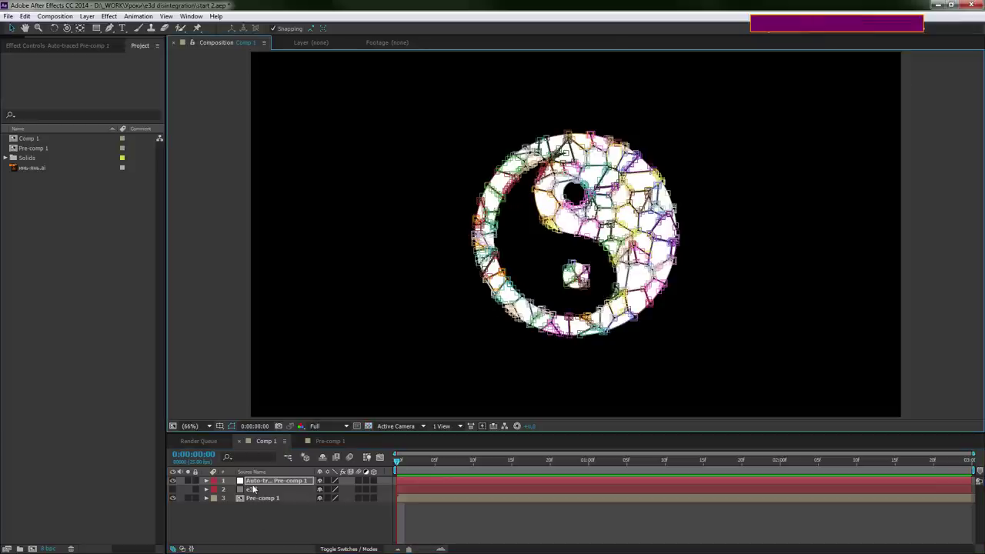
key(ctrl+shift+y)
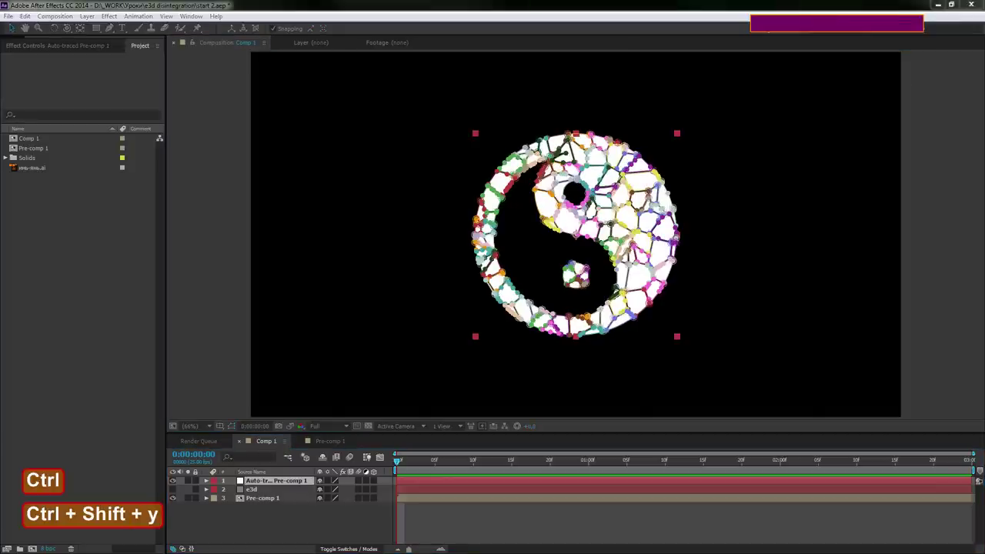
click(271, 297)
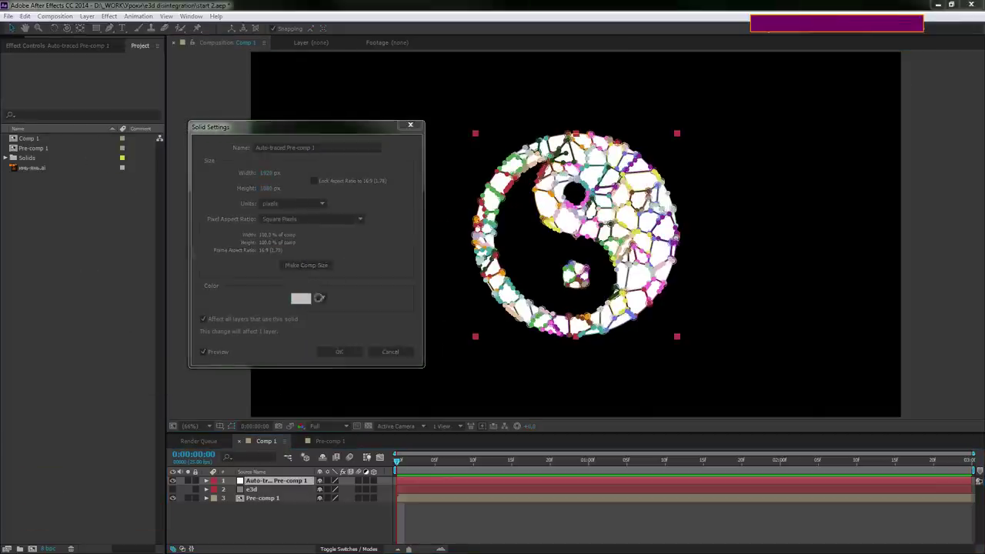
drag(198, 330, 146, 317)
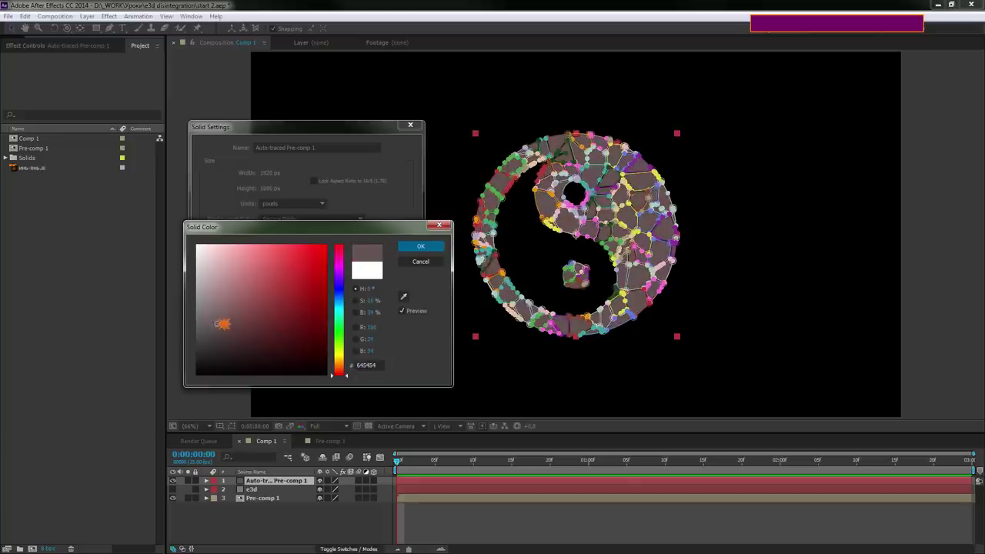
click(430, 246)
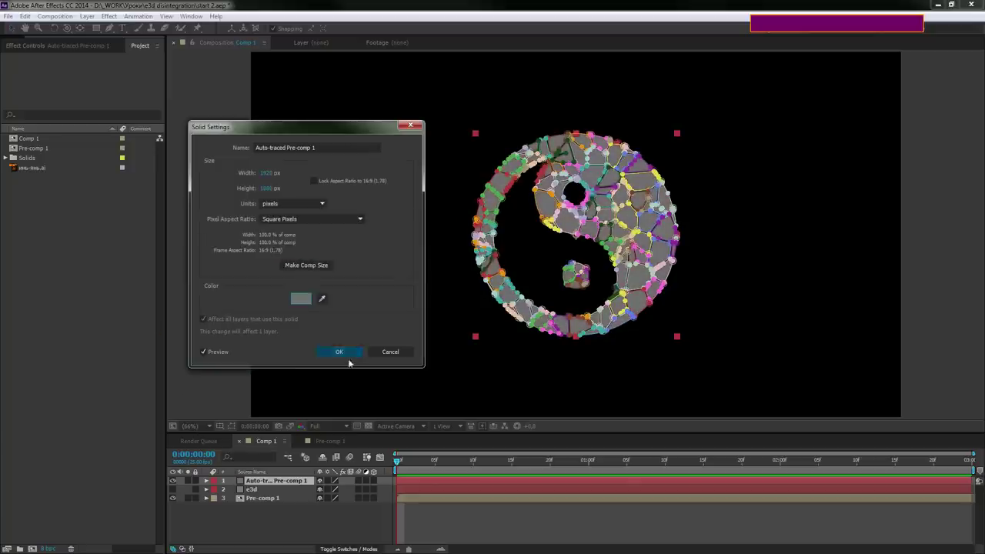
click(338, 351)
Zoom in to inspect the auto-traced shard masks, then collapse the mask list
scroll(590, 260, up, 1)
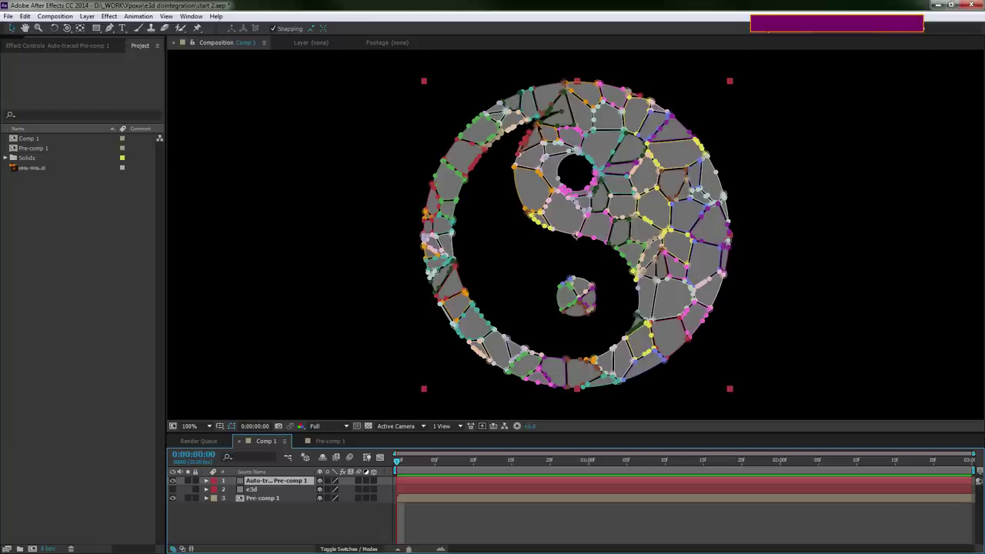
scroll(572, 236, up, 1)
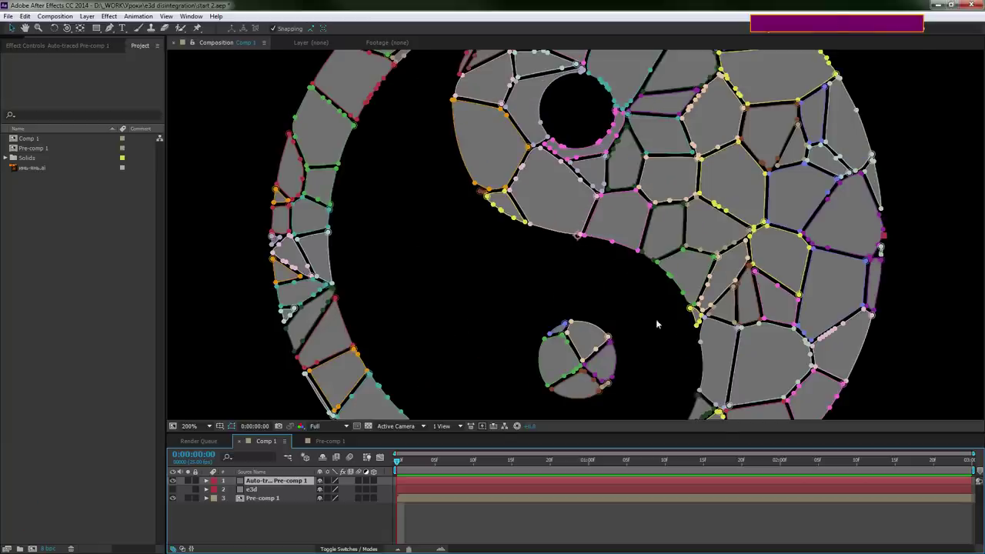
key(comma)
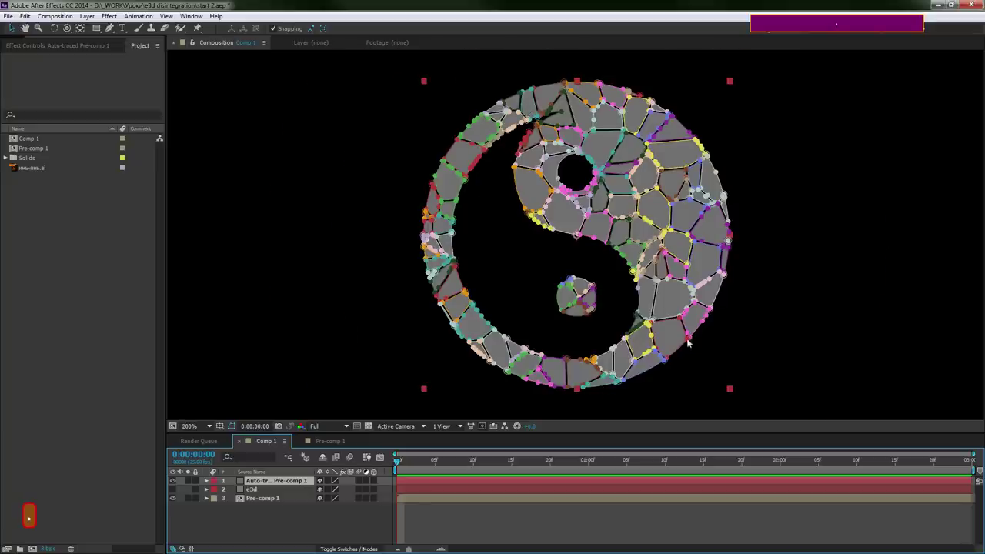
key(period)
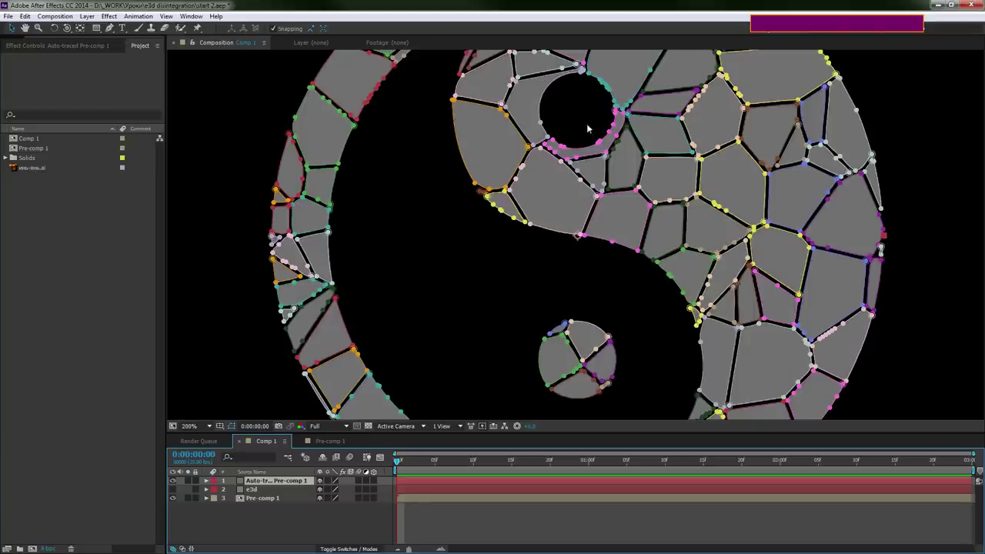
key(m)
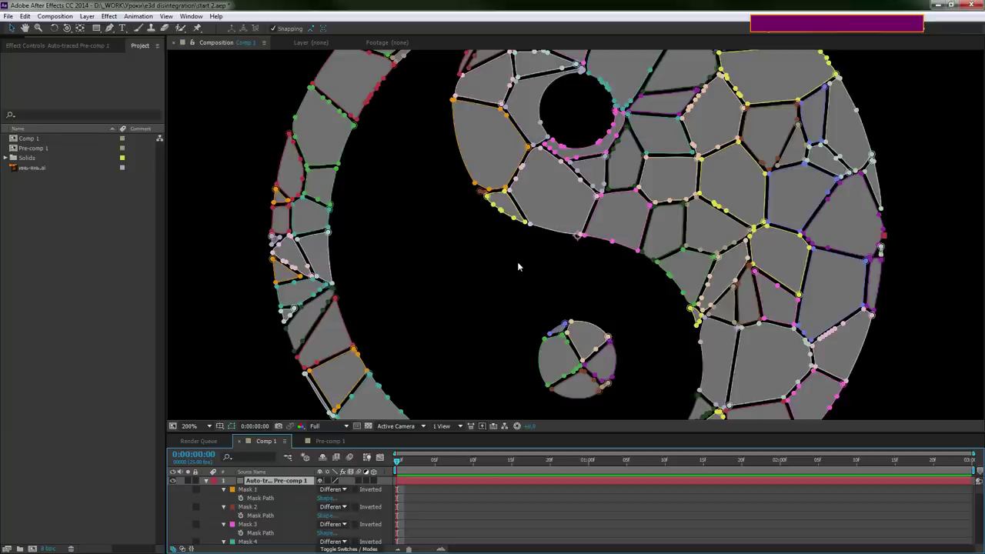
click(207, 482)
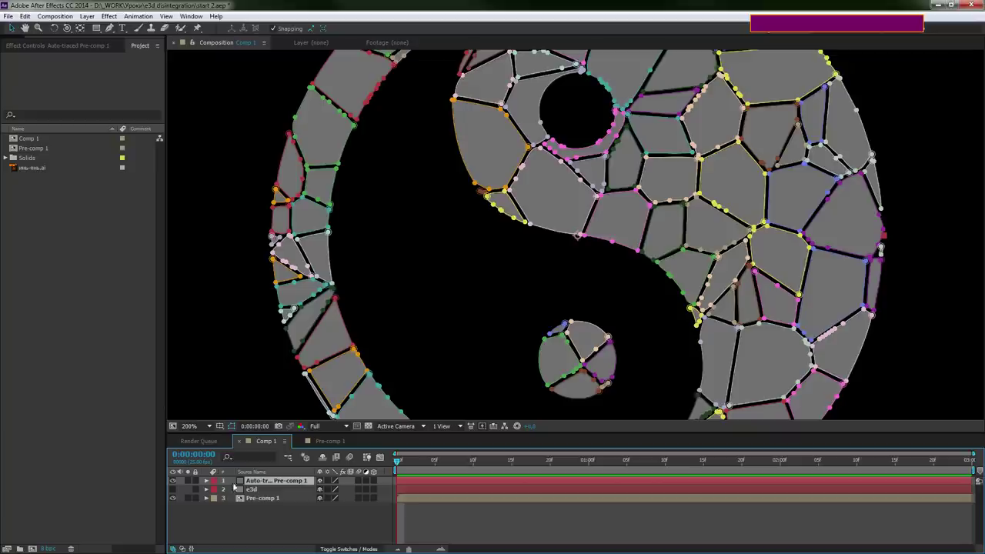
Fit the composition in the viewer, hide the auto-traced layer, and show the e3d layer
click(197, 426)
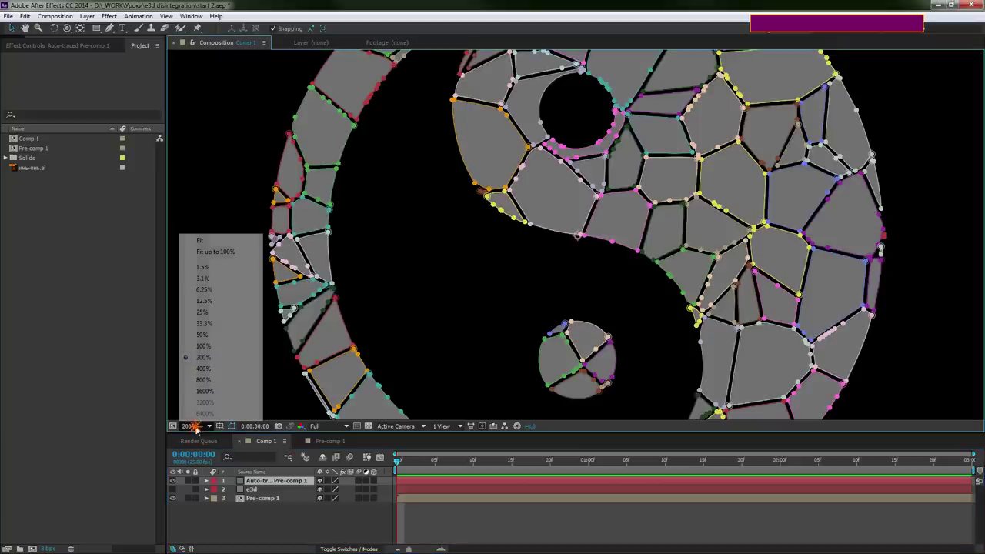
click(222, 252)
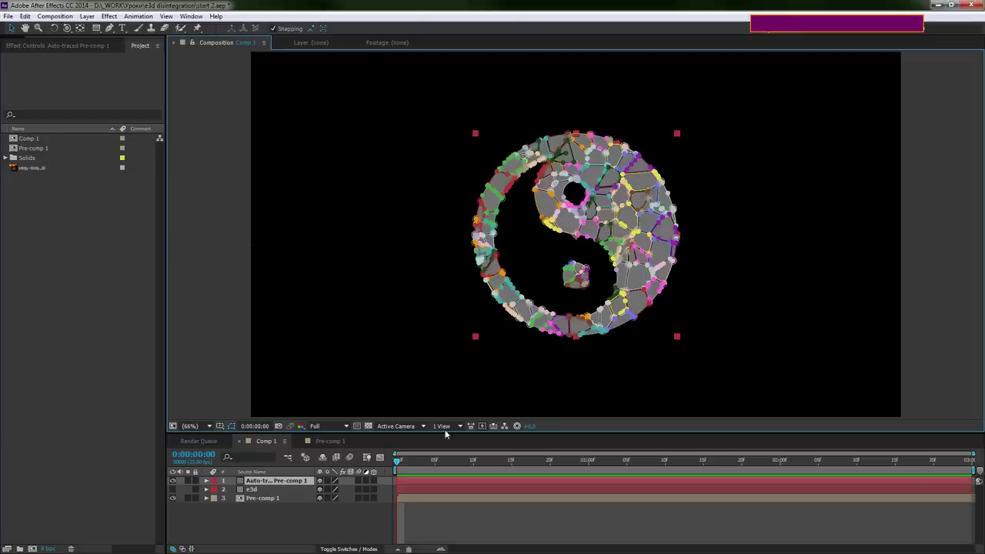
click(172, 481)
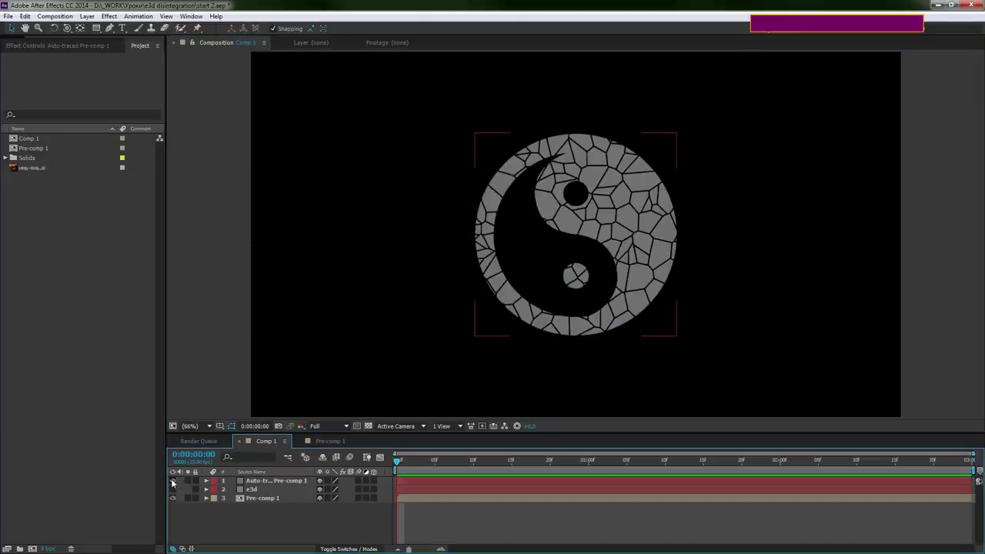
click(252, 490)
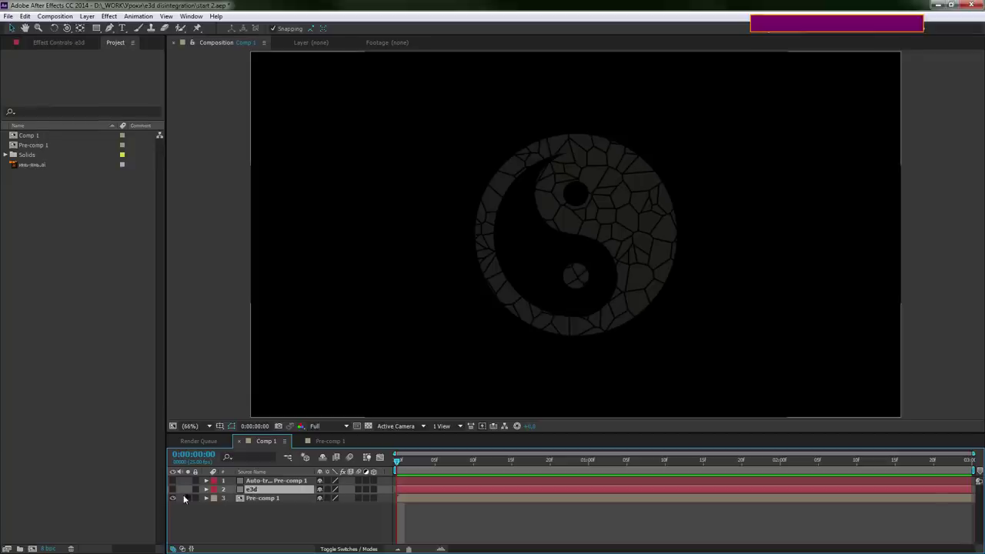
click(172, 490)
Apply the Element effect to e3d and hide the Pre-comp 1 layer
click(54, 42)
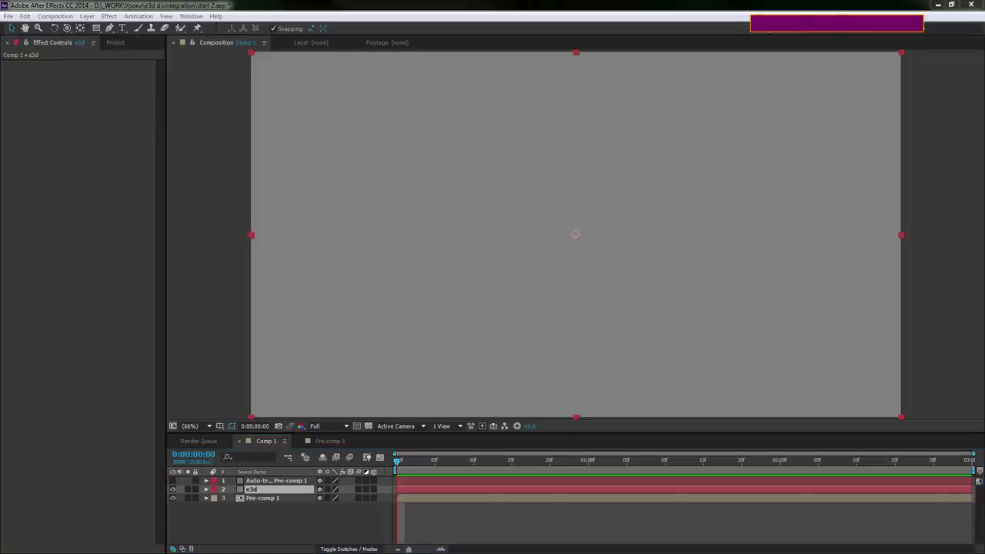
text(elem)
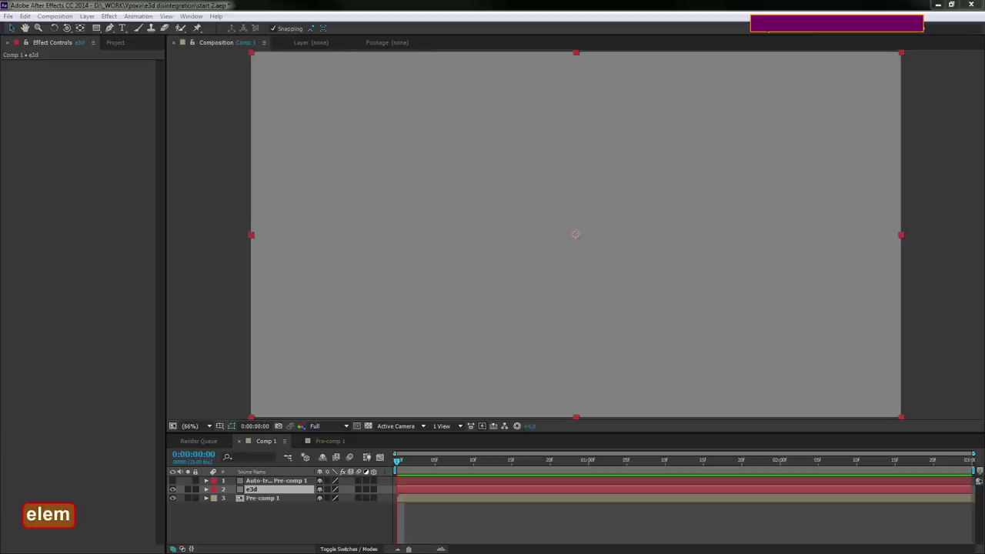
key(Return)
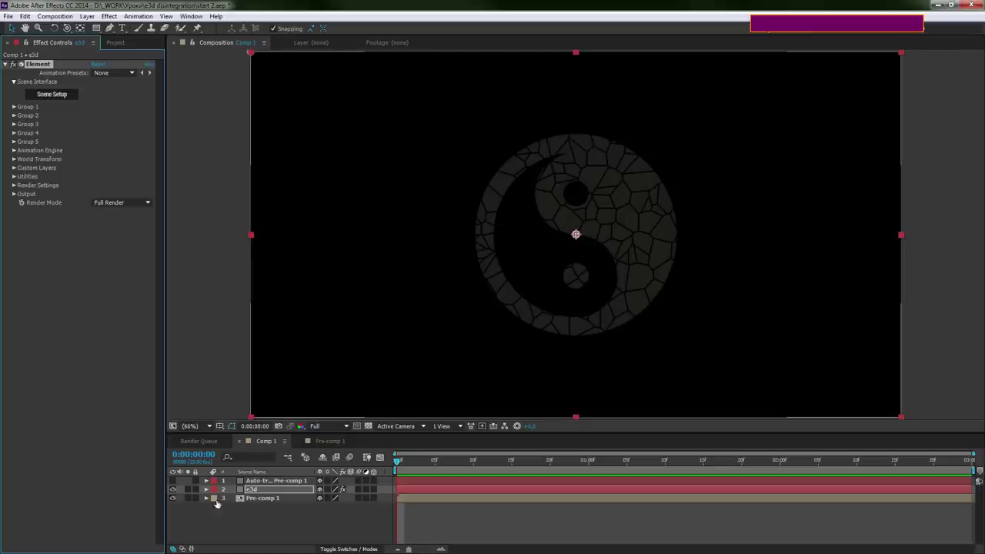
click(254, 499)
alt+click(172, 498)
click(172, 499)
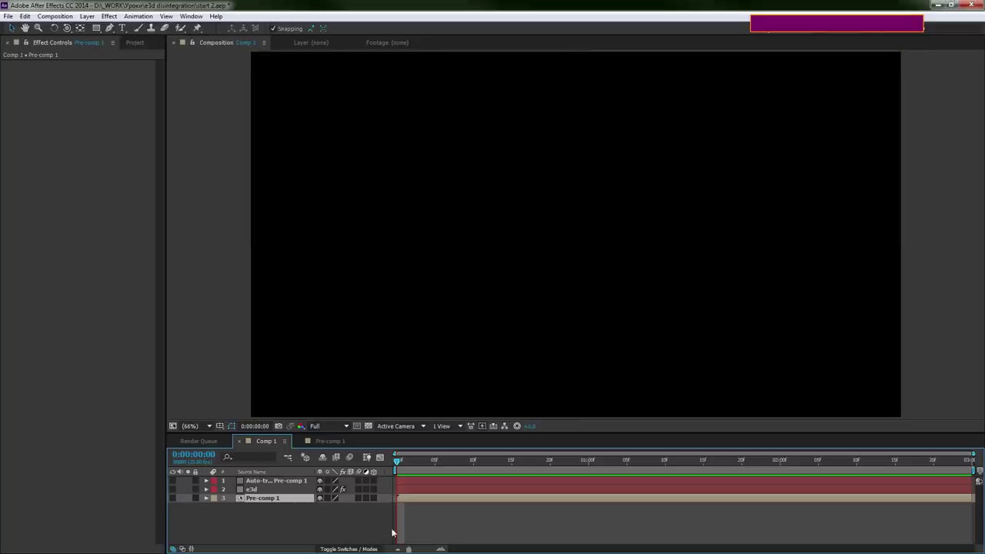
click(173, 490)
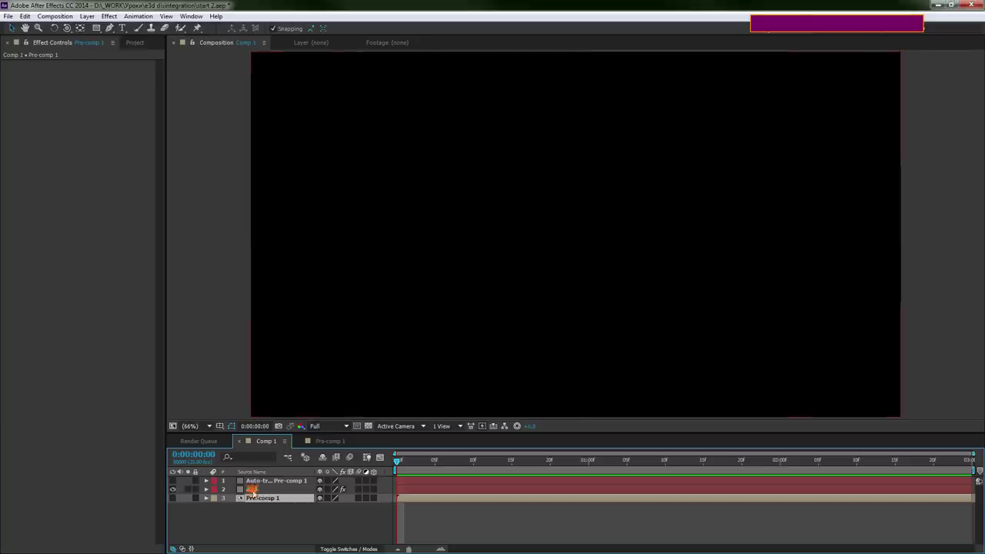
click(252, 491)
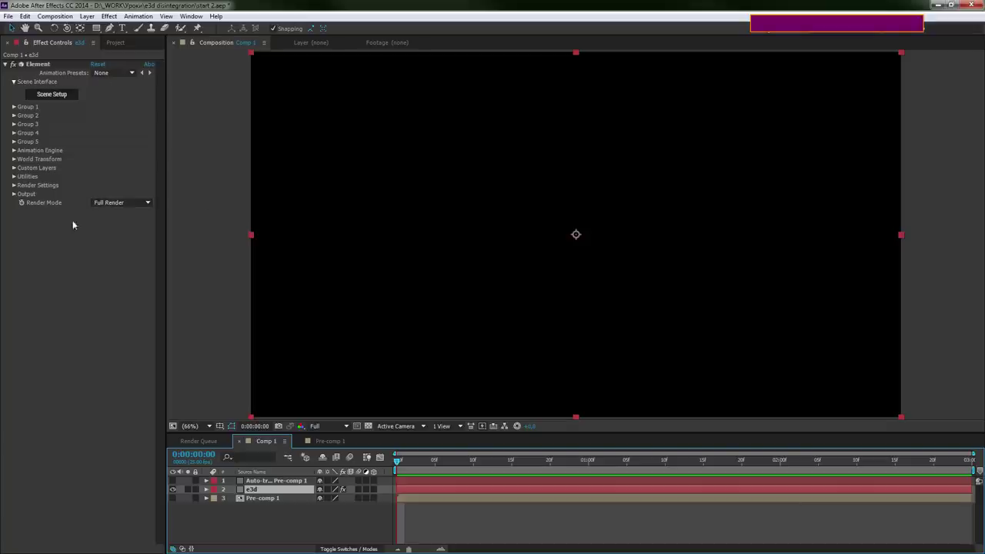
Set Custom Text and Masks Path Layer 1 to 1. Auto-traced Pre-comp 1
click(14, 168)
click(21, 178)
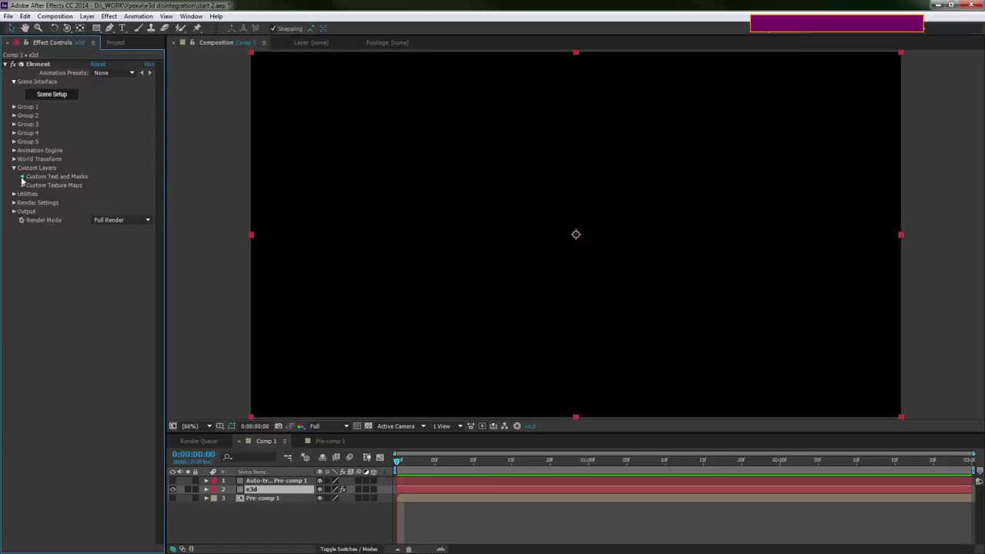
click(108, 187)
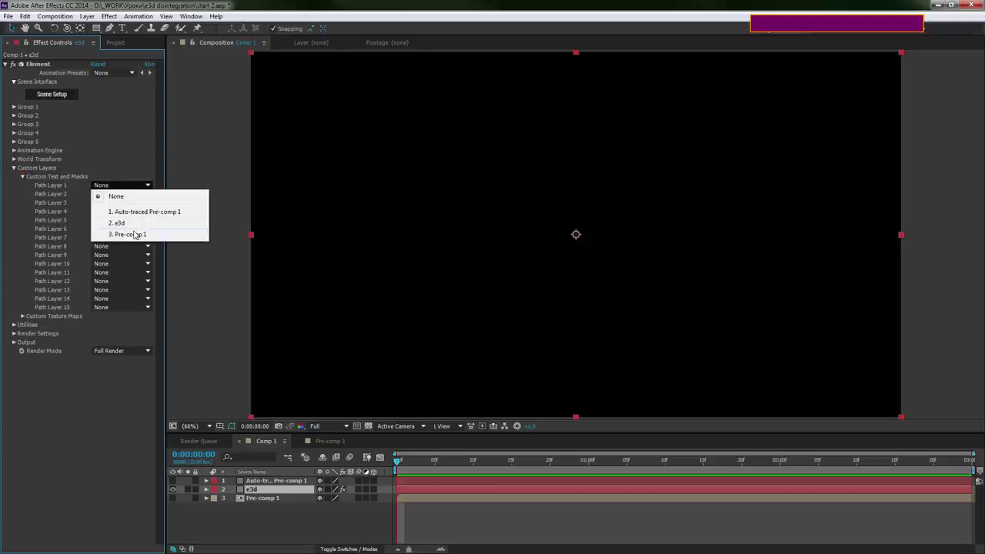
click(157, 218)
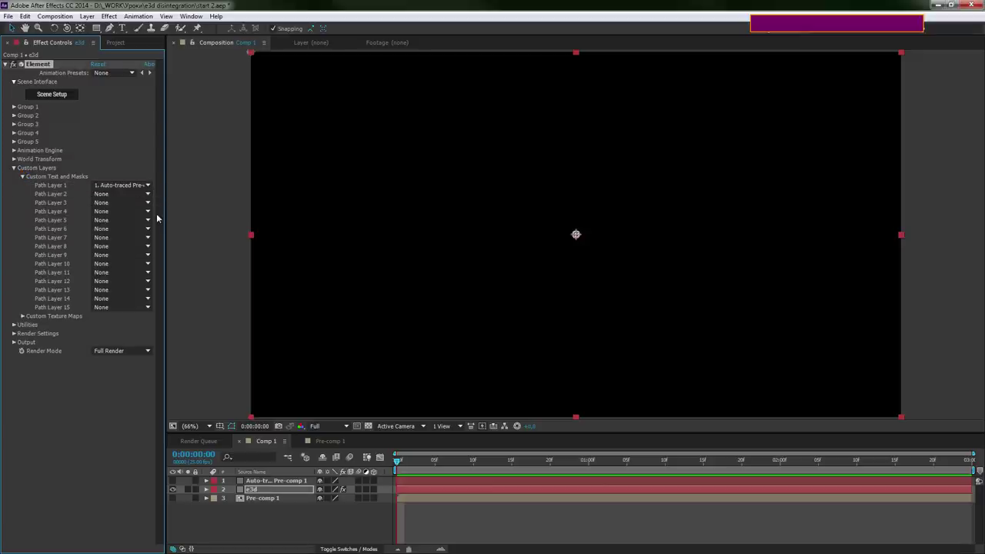
In Scene Setup, extrude the yin-yang using Custom Path 1 as the source
click(55, 95)
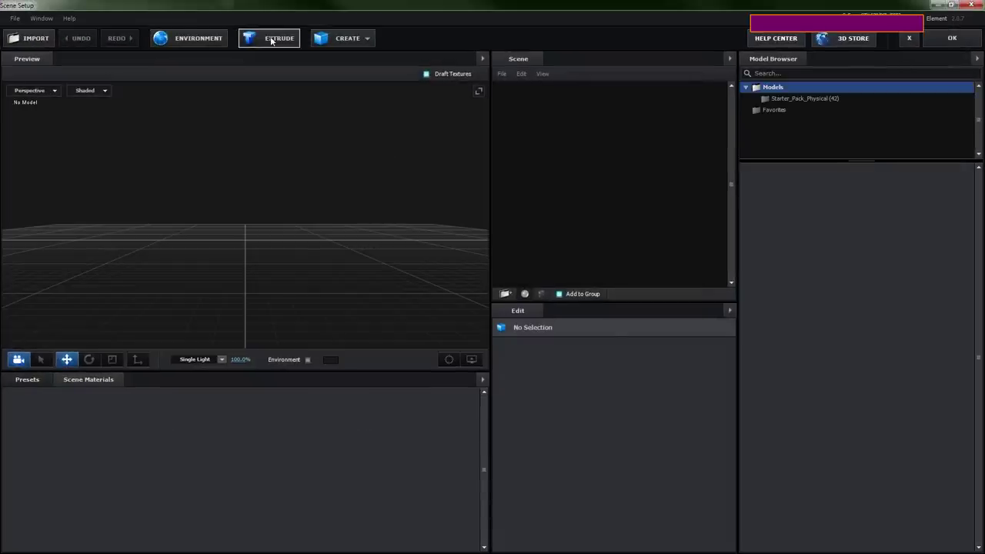
click(270, 38)
mouse_move(260, 229)
mouse_down()
mouse_move(288, 245)
mouse_move(268, 243)
mouse_up()
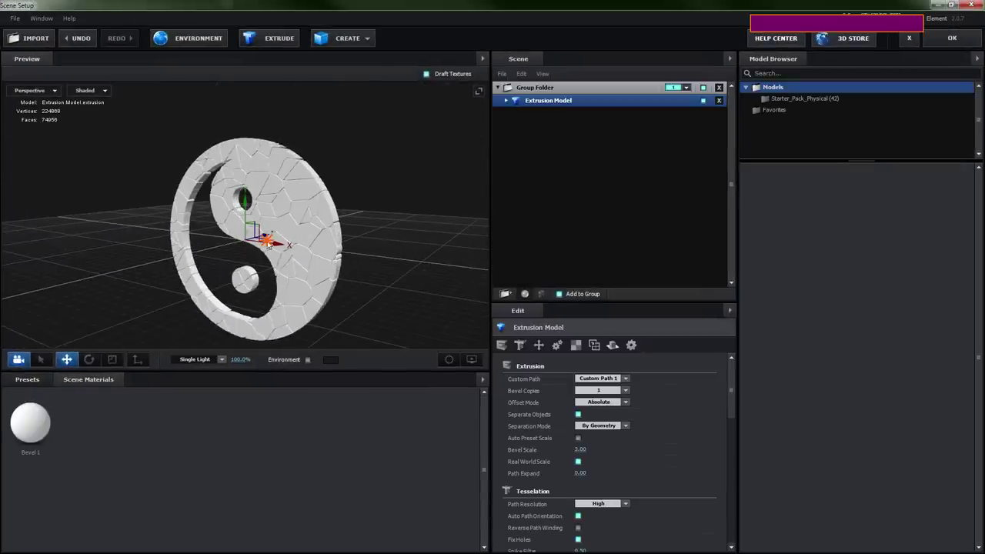
click(603, 379)
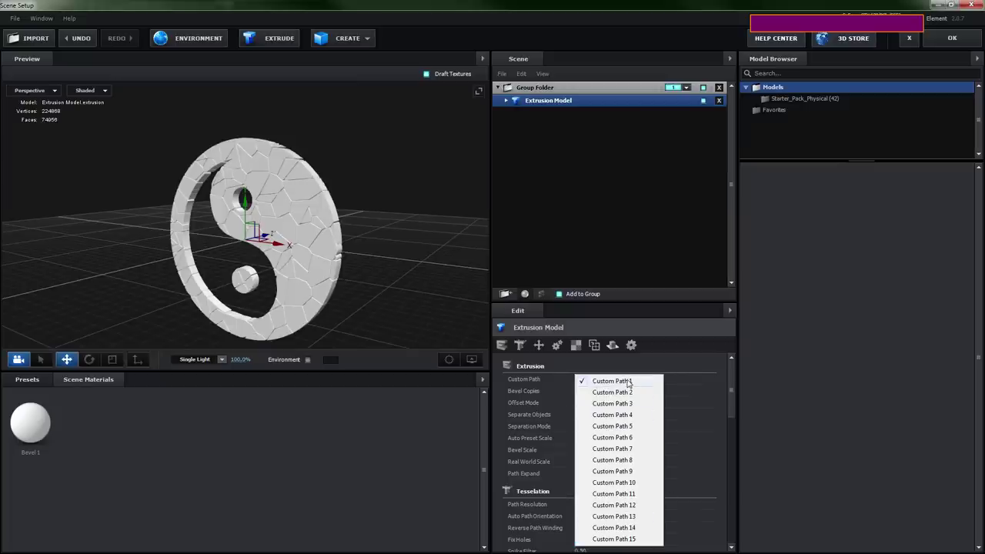
click(612, 381)
Orbit the preview to inspect the extruded shards and reveal the Bevel 1 material
mouse_move(266, 231)
mouse_down()
mouse_move(242, 240)
mouse_move(308, 200)
mouse_up()
scroll(385, 165, up, 5)
drag(384, 165, 313, 190)
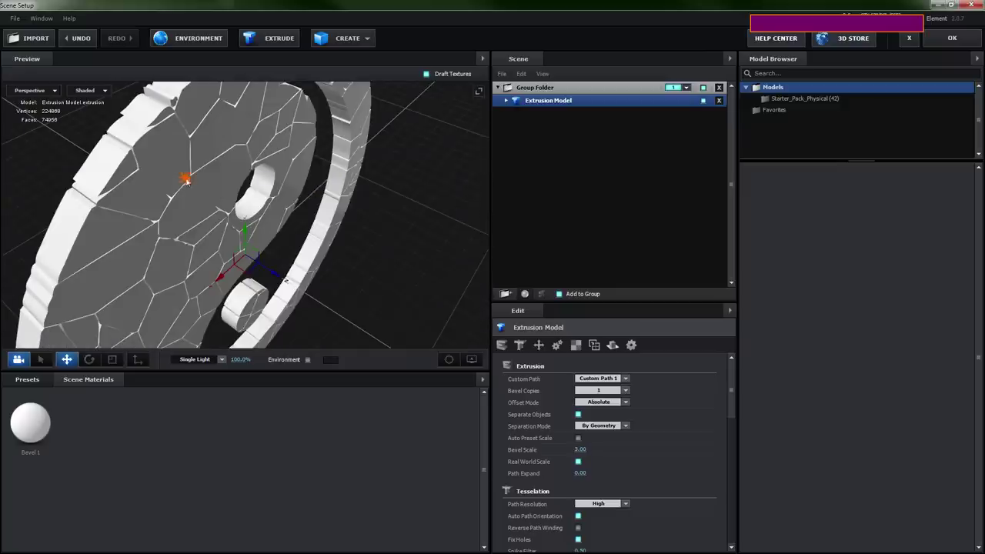
drag(185, 181, 212, 164)
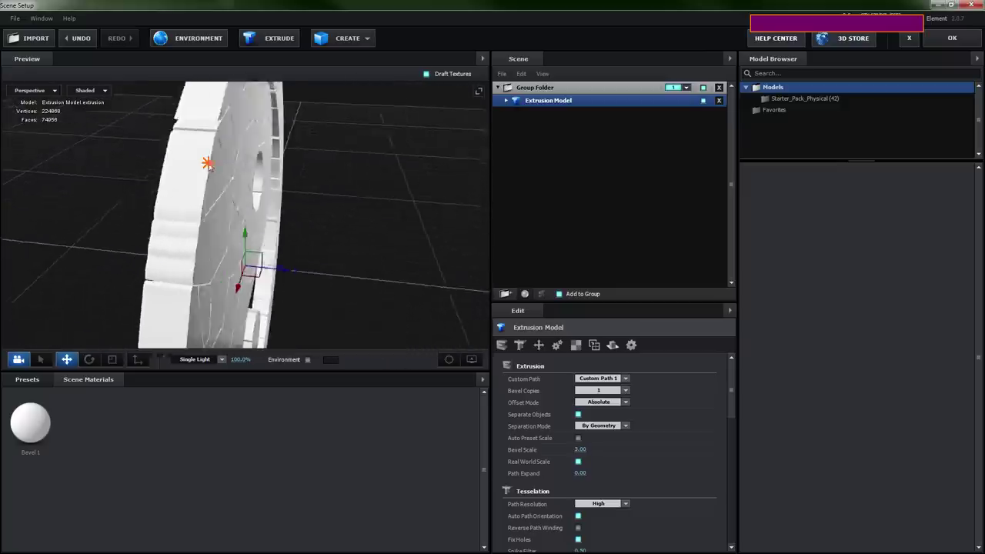
drag(211, 161, 291, 192)
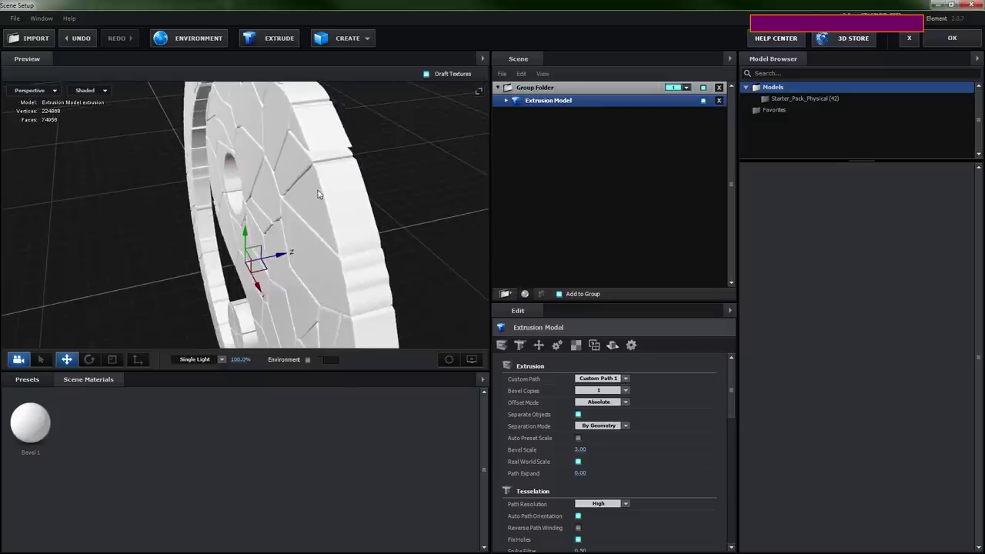
scroll(372, 200, up, 2)
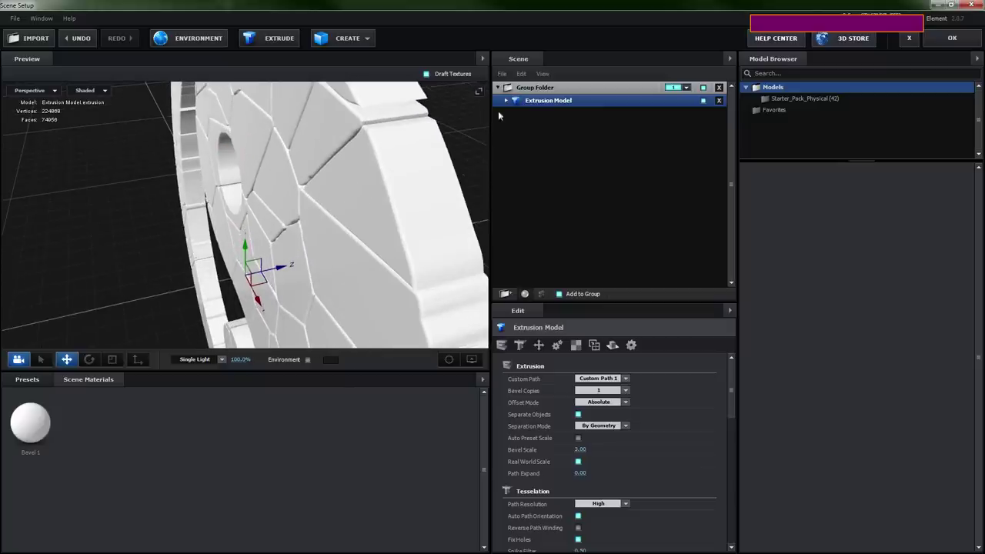
click(506, 100)
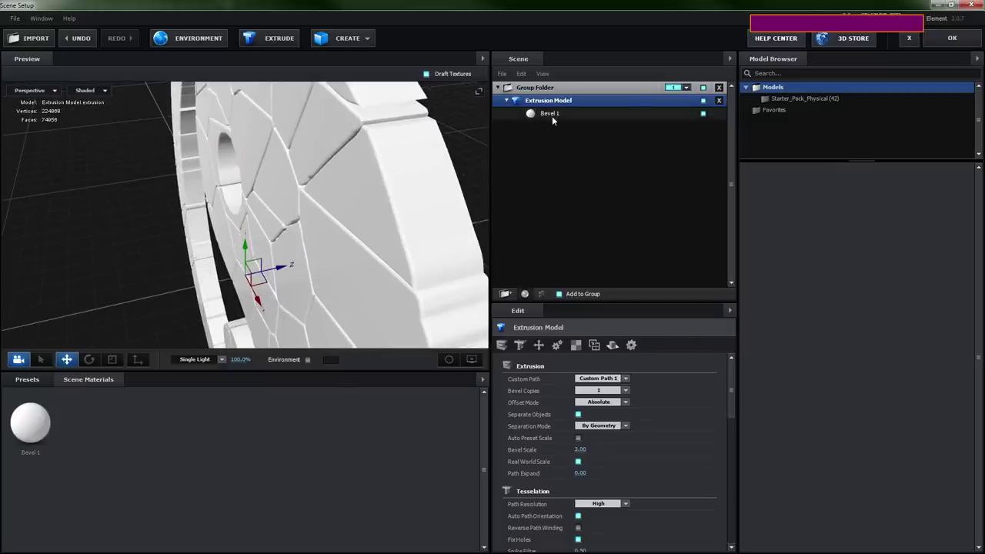
Apply the Physical Chrome material preset to the yin-yang's Bevel 1
click(552, 116)
drag(438, 182, 381, 184)
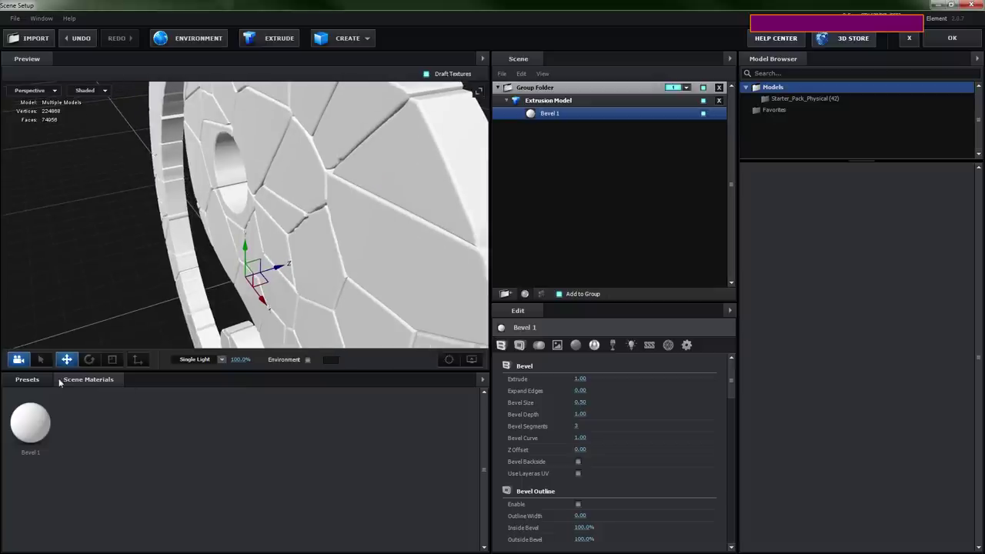
click(27, 379)
click(49, 427)
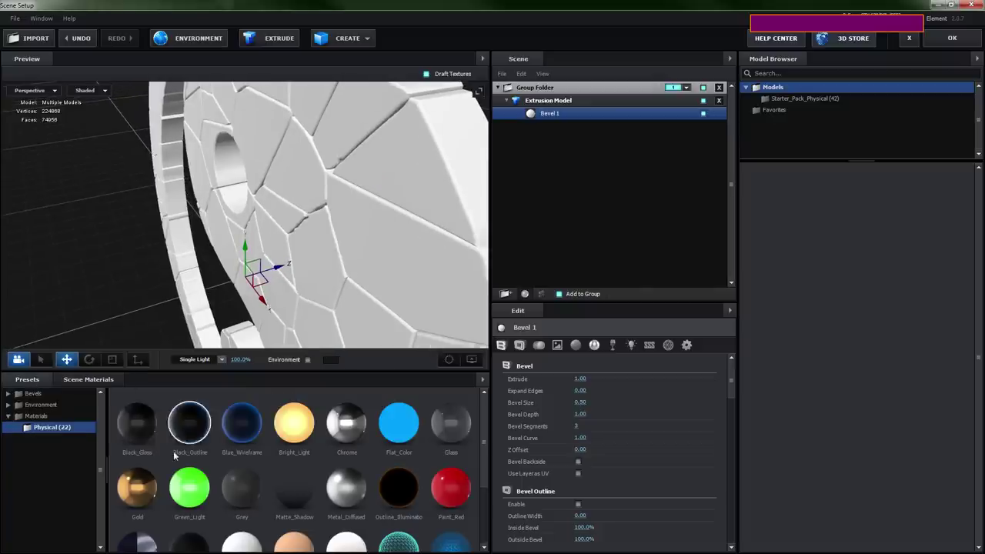
drag(347, 424, 455, 214)
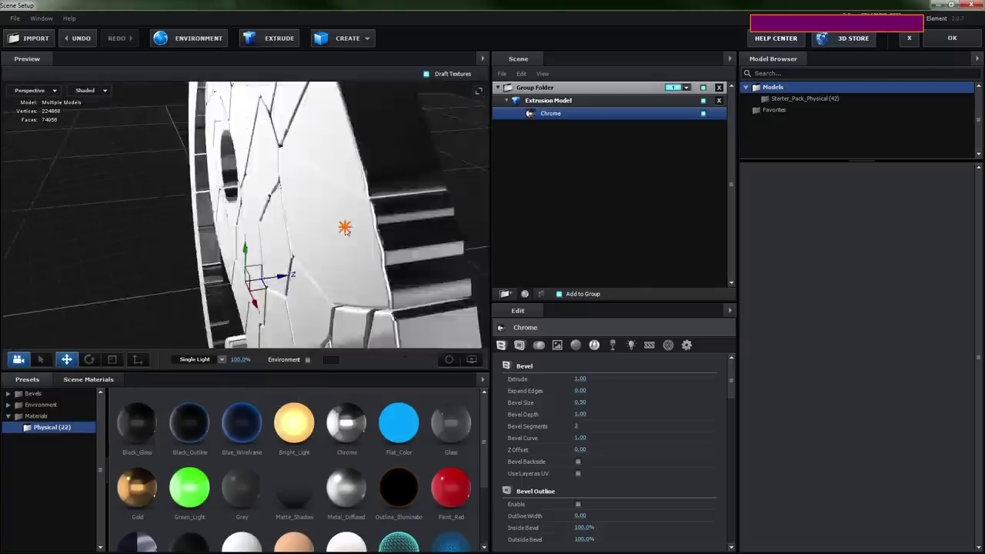
drag(361, 232, 358, 222)
drag(390, 256, 431, 258)
Raise the shards' bevel size, check the chrome model from several angles, and return to After Effects
drag(580, 403, 598, 402)
mouse_move(334, 184)
mouse_down()
mouse_move(344, 170)
mouse_move(336, 199)
mouse_up()
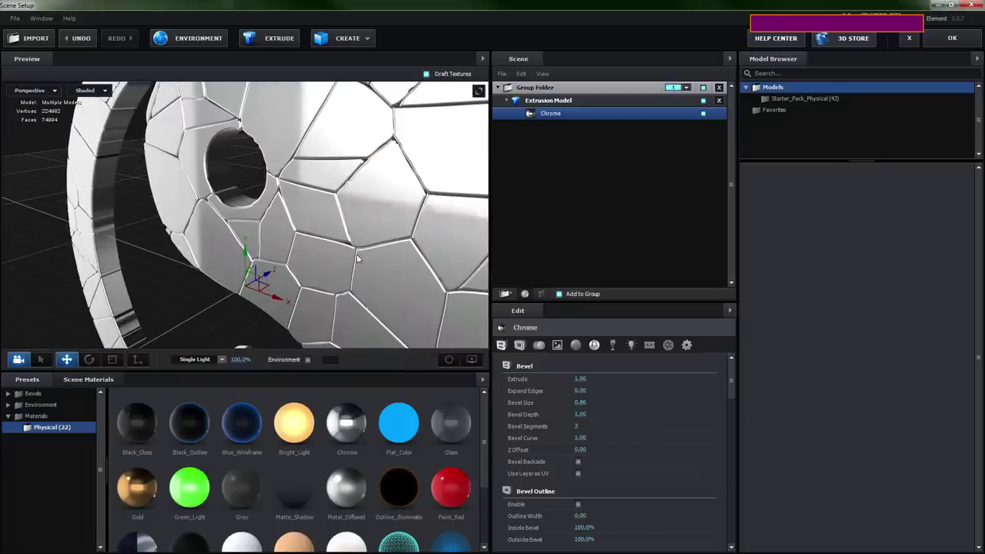
drag(344, 233, 267, 209)
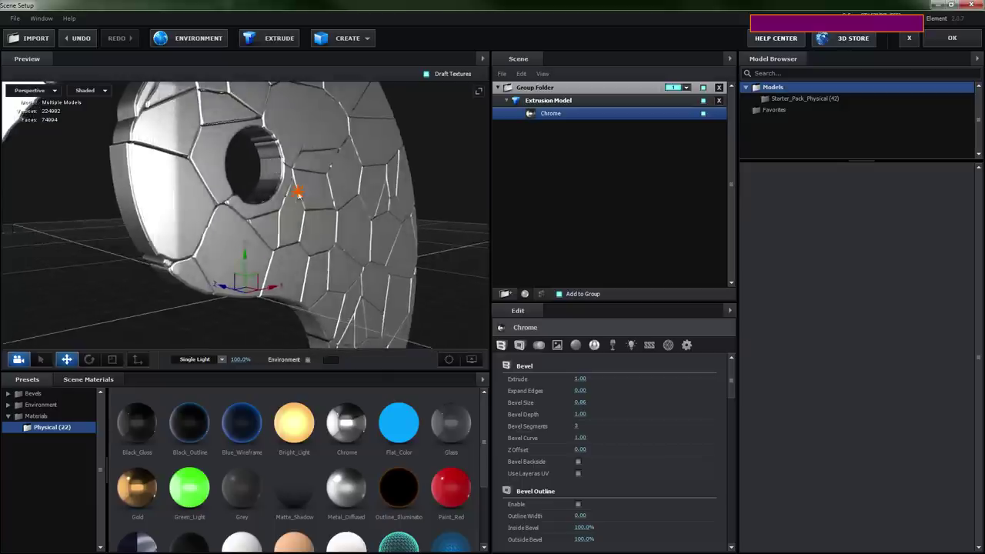
scroll(269, 213, down, 3)
mouse_move(202, 203)
mouse_down()
mouse_move(223, 207)
mouse_move(187, 142)
mouse_move(133, 156)
mouse_move(127, 137)
mouse_up()
scroll(223, 207, up, 3)
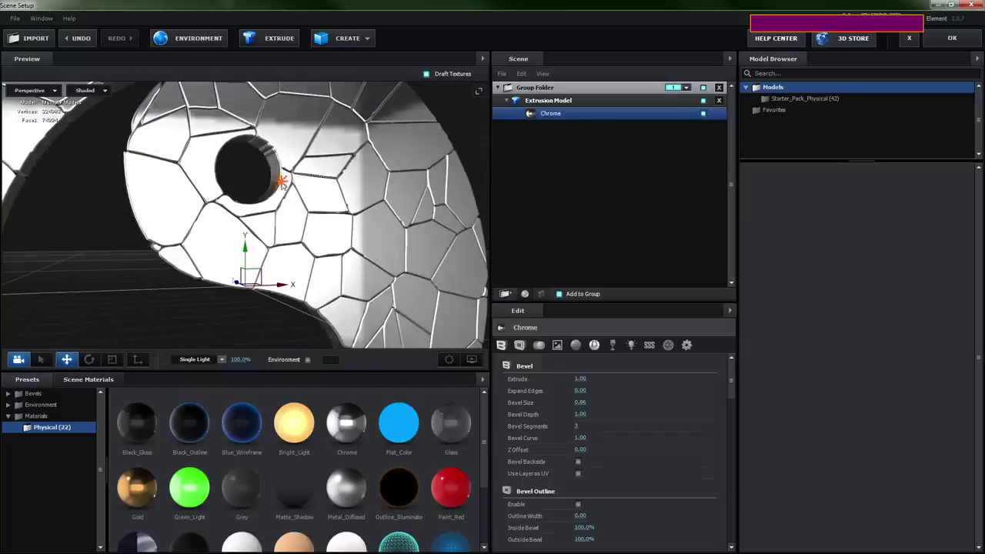
drag(282, 183, 256, 195)
scroll(256, 195, down, 2)
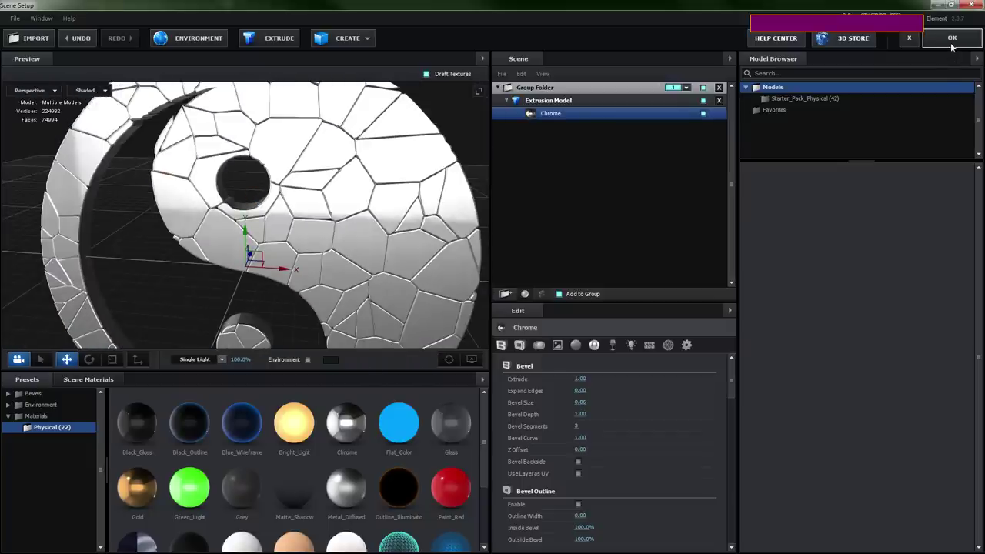
click(952, 39)
Add a two-node Camera 1 with a lens preset, then orbit to tilt the yin-yang in 3D
right_click(268, 518)
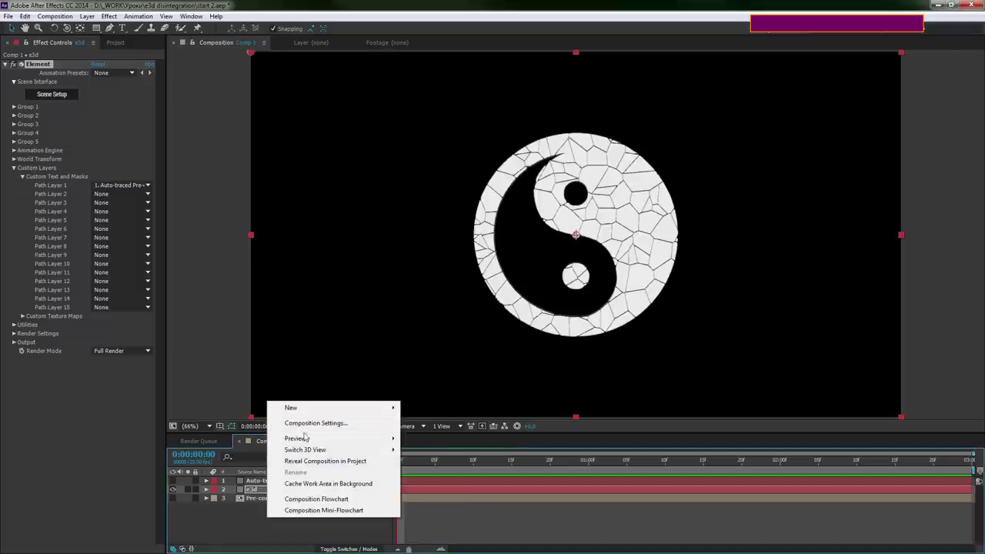
mouse_move(308, 408)
click(426, 455)
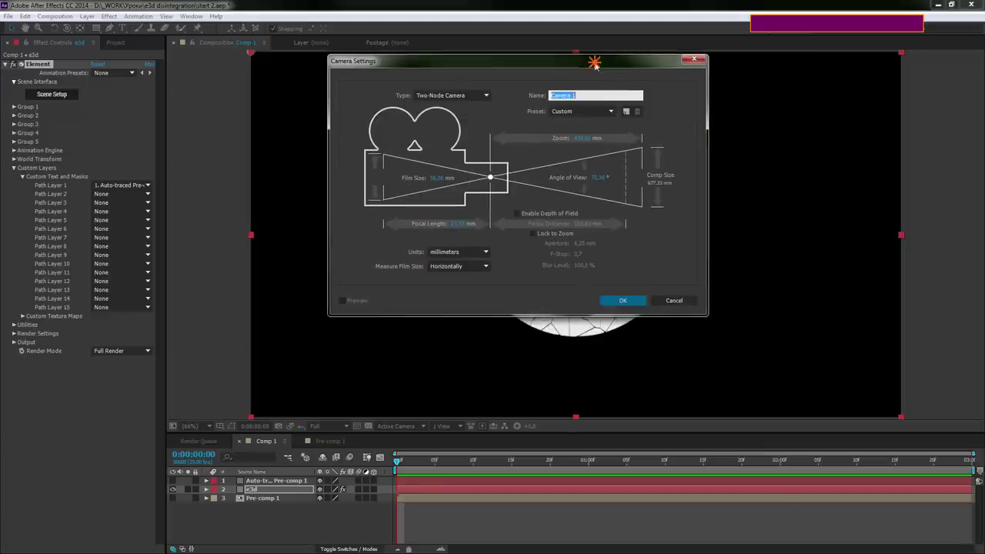
click(446, 95)
click(447, 120)
click(581, 111)
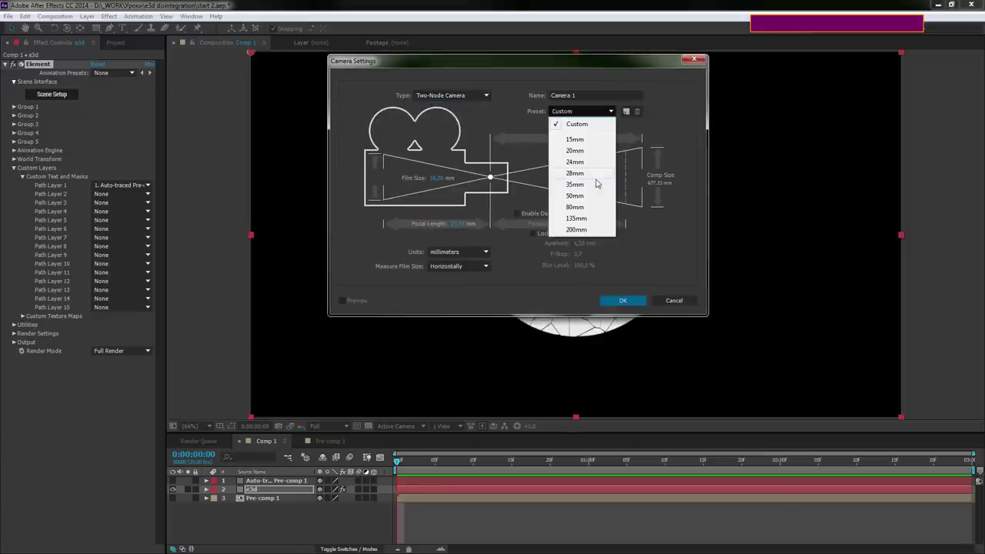
click(569, 185)
click(622, 300)
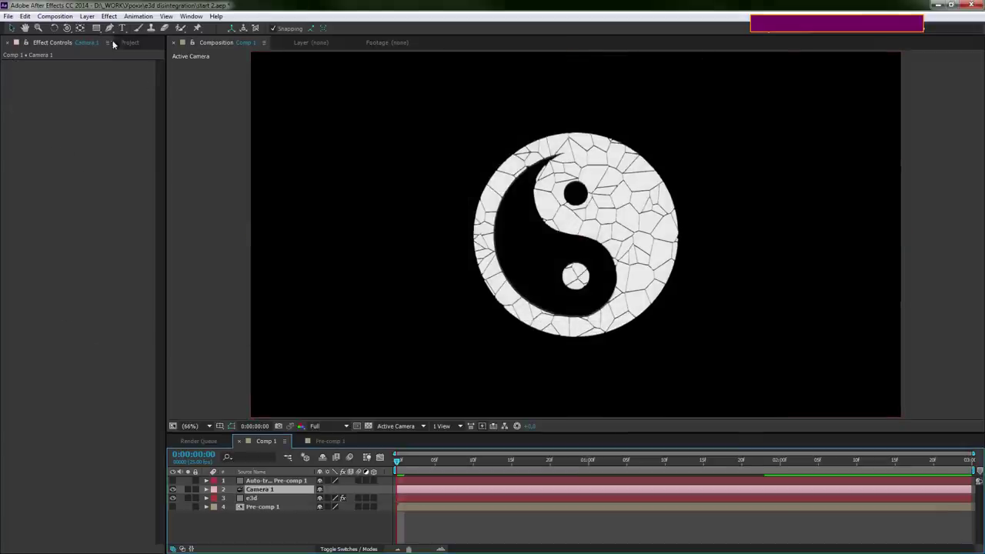
drag(68, 29, 84, 29)
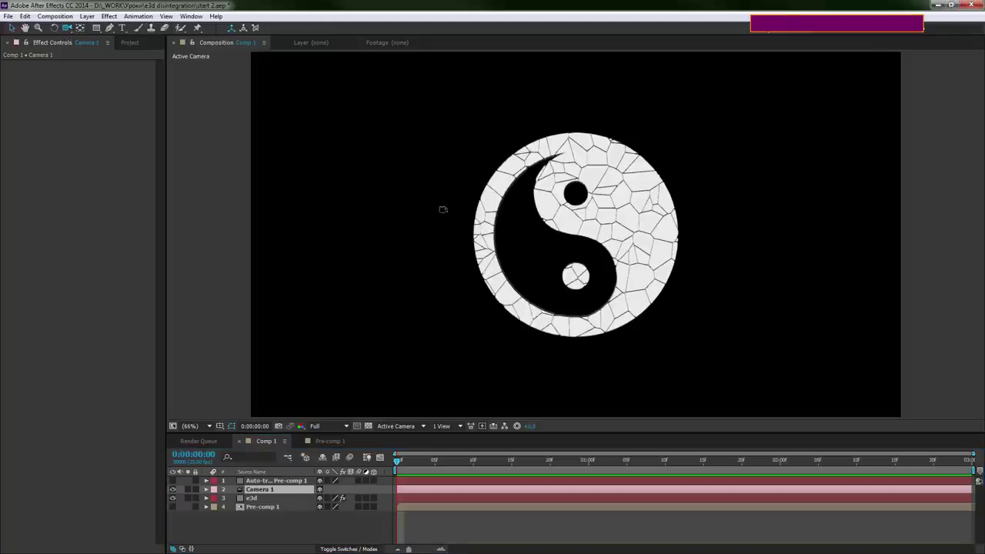
mouse_move(590, 259)
mouse_down()
mouse_move(488, 290)
mouse_move(610, 274)
mouse_move(585, 300)
mouse_up()
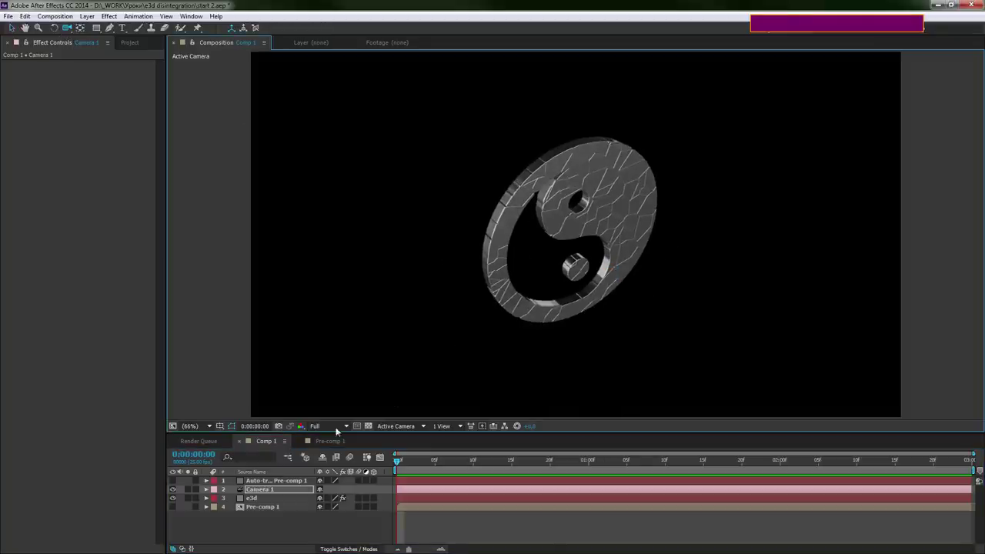
Set preview resolution to Half and orbit the camera to angle the yin-yang sideways
click(331, 425)
click(330, 464)
mouse_move(561, 213)
mouse_down()
mouse_move(491, 162)
mouse_move(580, 213)
mouse_move(573, 231)
mouse_up()
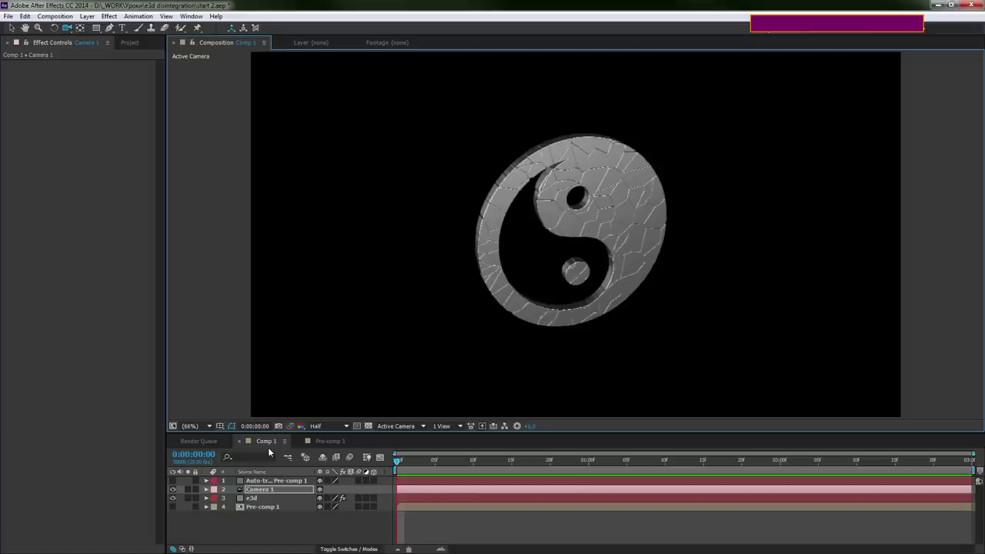
Select the e3d layer, collapse Custom Layers and expand the Animation Engine settings
click(241, 498)
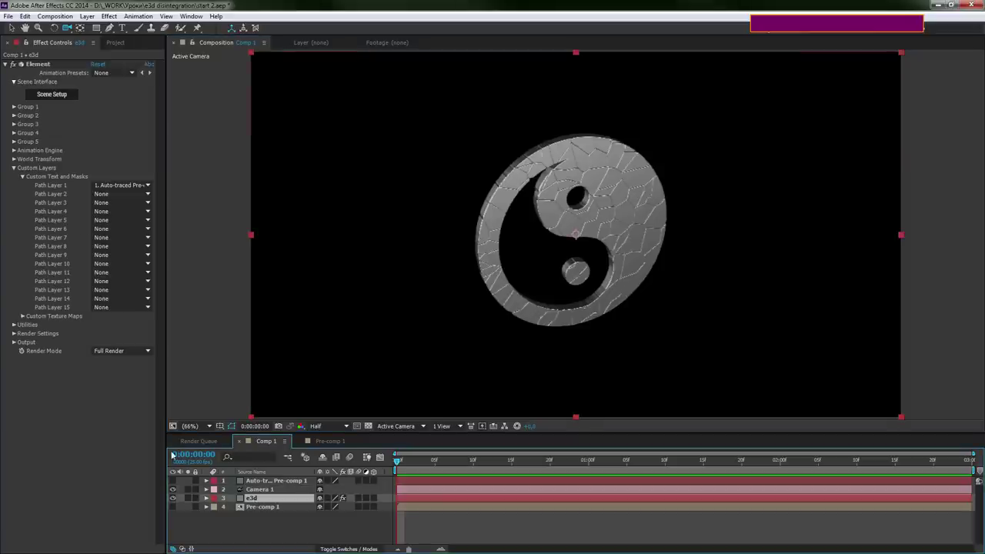
click(14, 169)
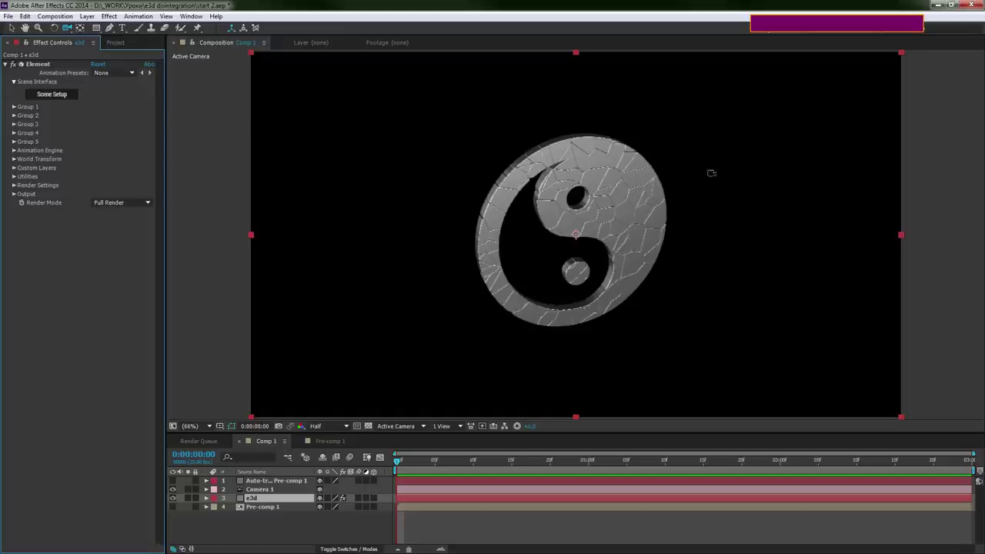
click(14, 151)
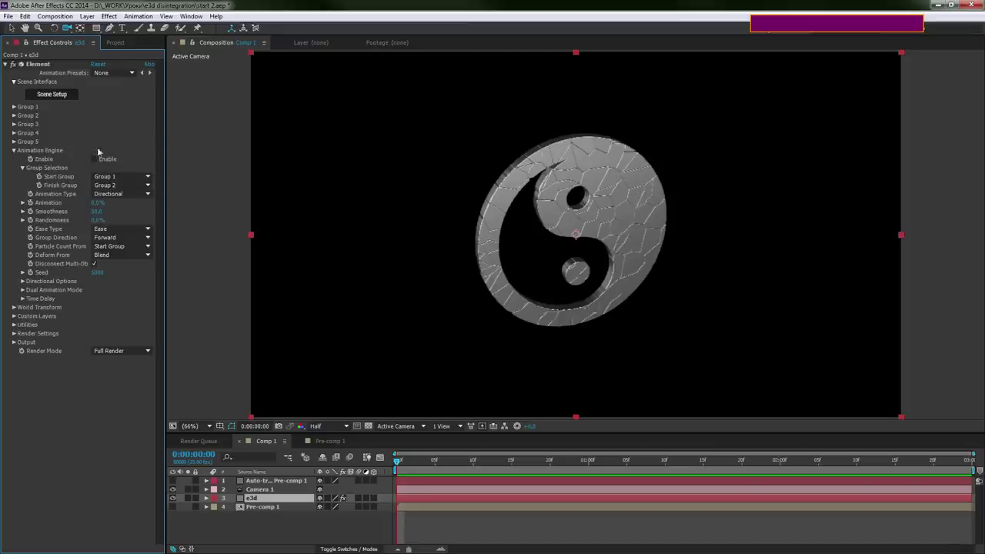
In Element's Scene Setup, set the yin-yang group folder's groups to 1-2
click(57, 99)
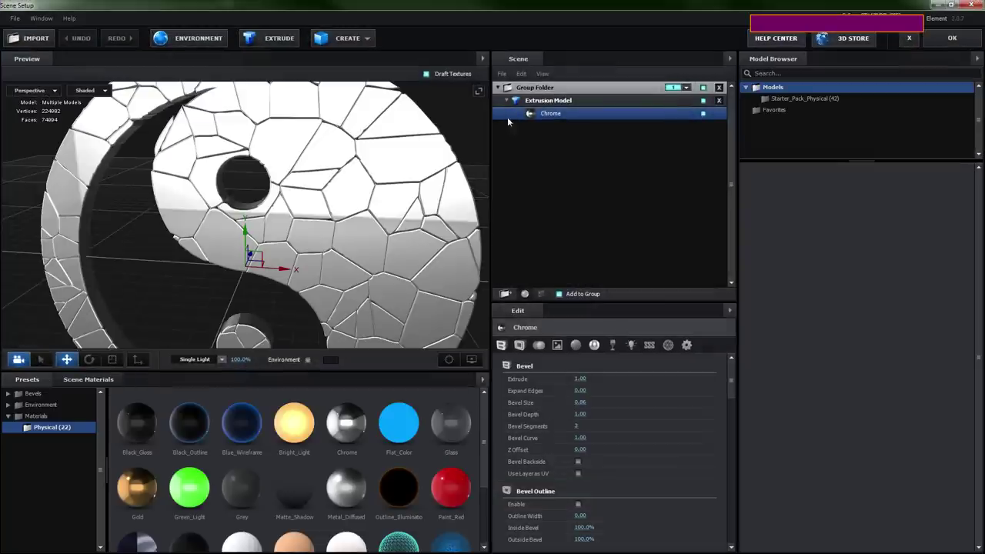
click(671, 89)
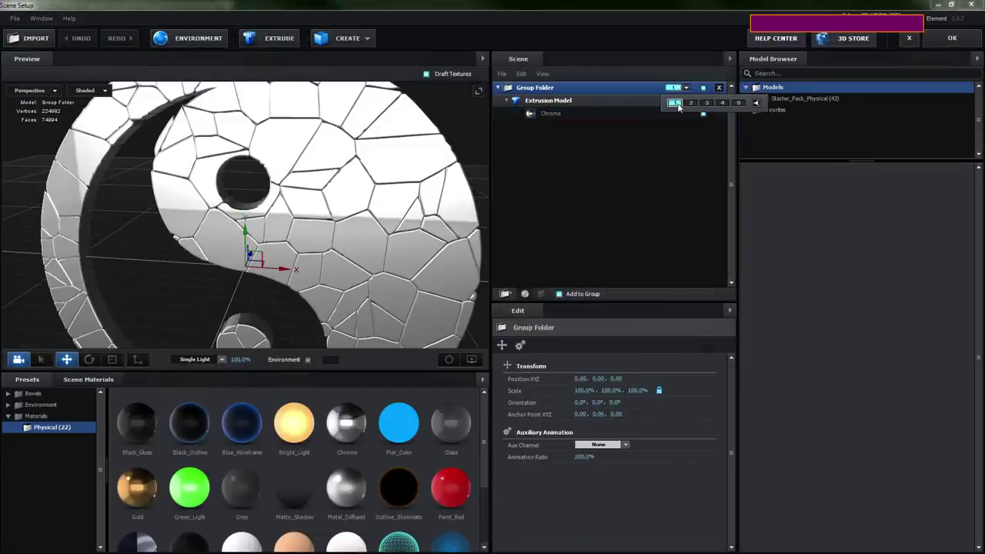
click(676, 104)
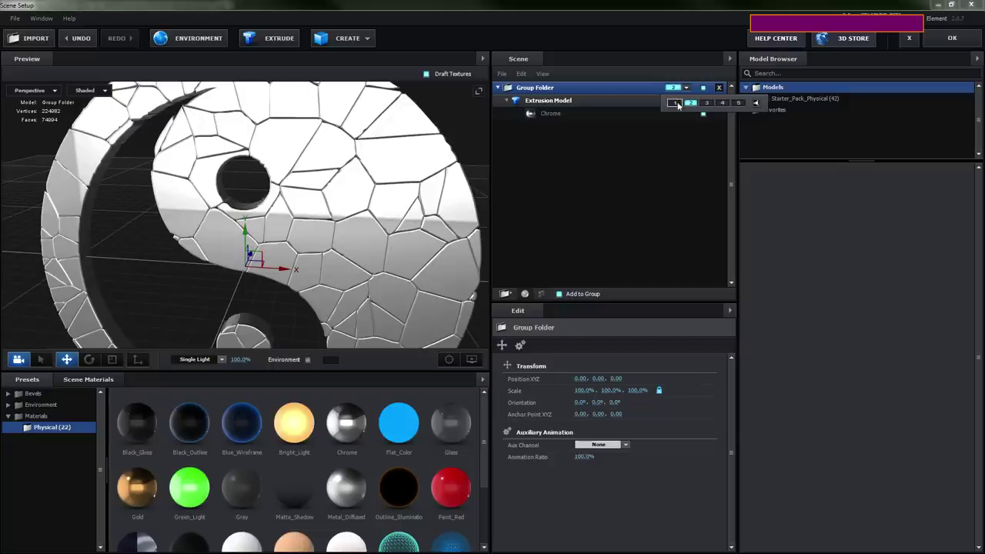
shift+click(675, 105)
Apply the scene and keep Group 1 as the Animation Engine's Start Group
click(940, 41)
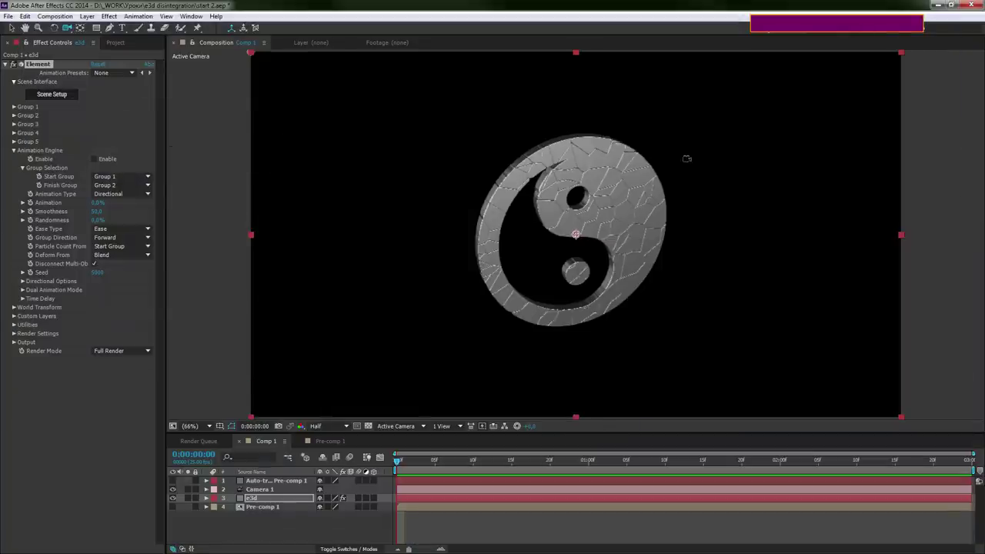
click(14, 115)
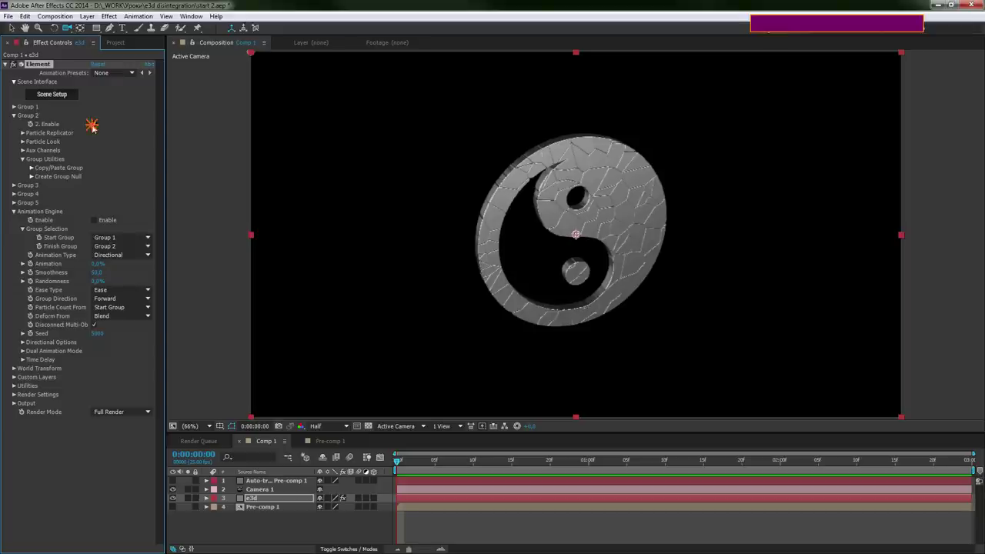
click(14, 115)
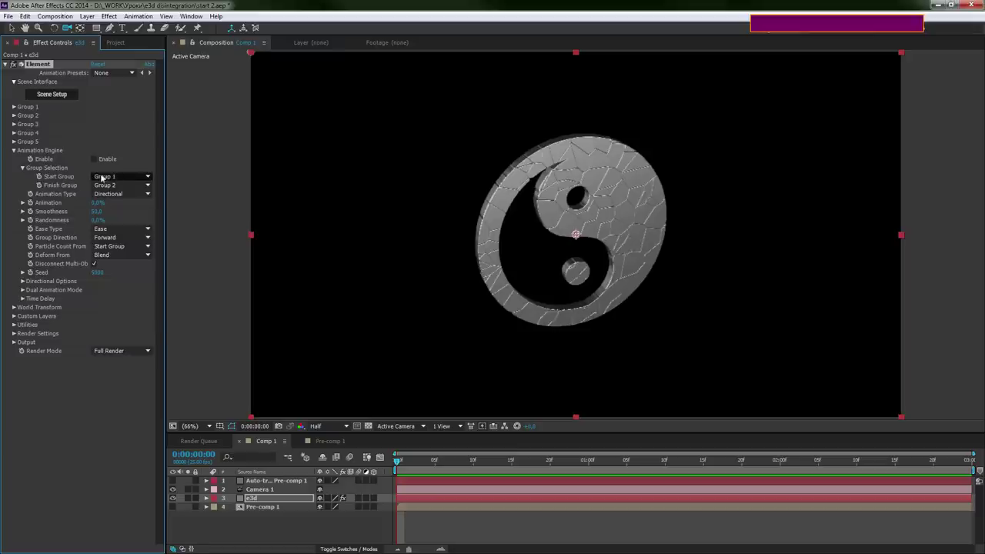
click(119, 177)
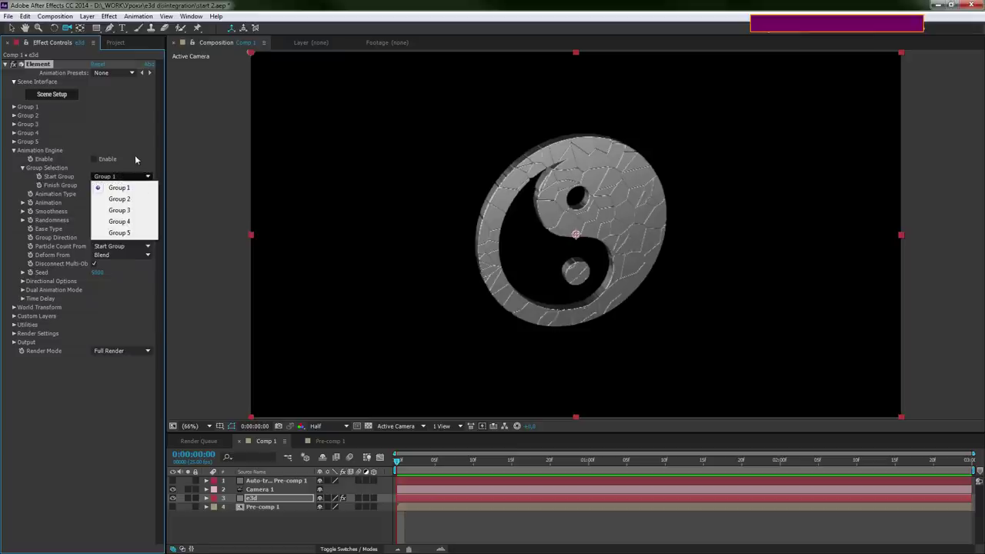
click(137, 160)
Orbit to view the yin-yang side-on and reveal Group 1's Particle Look settings
click(13, 108)
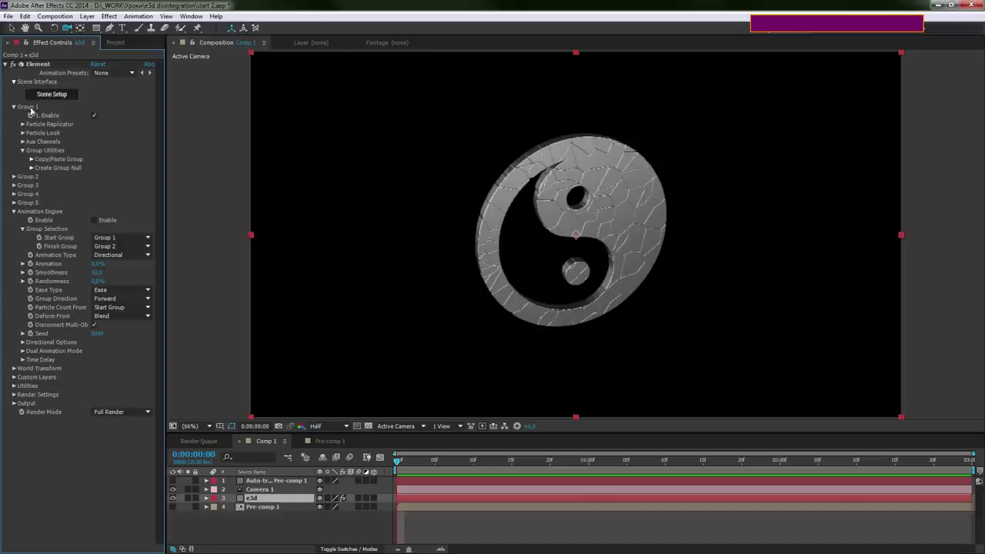
drag(595, 246, 492, 232)
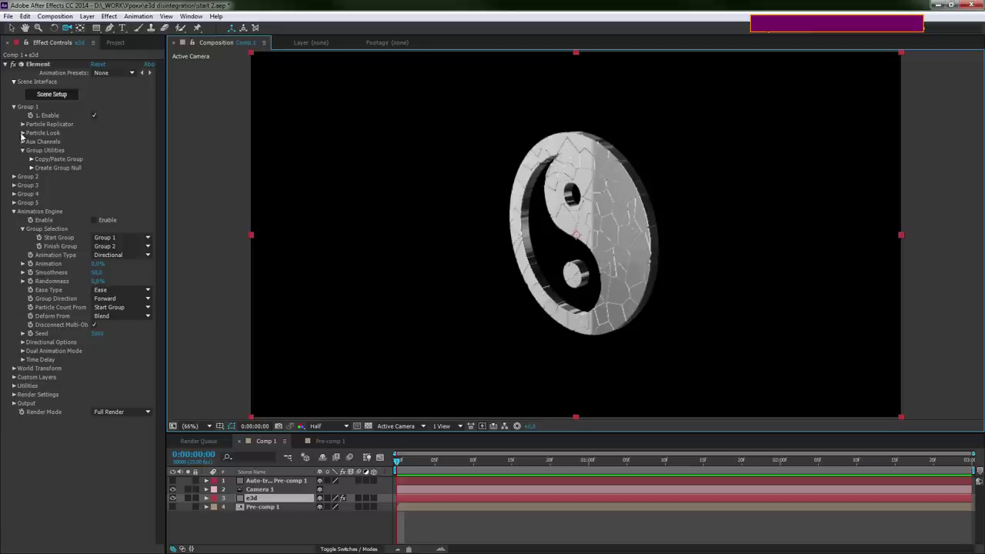
click(22, 133)
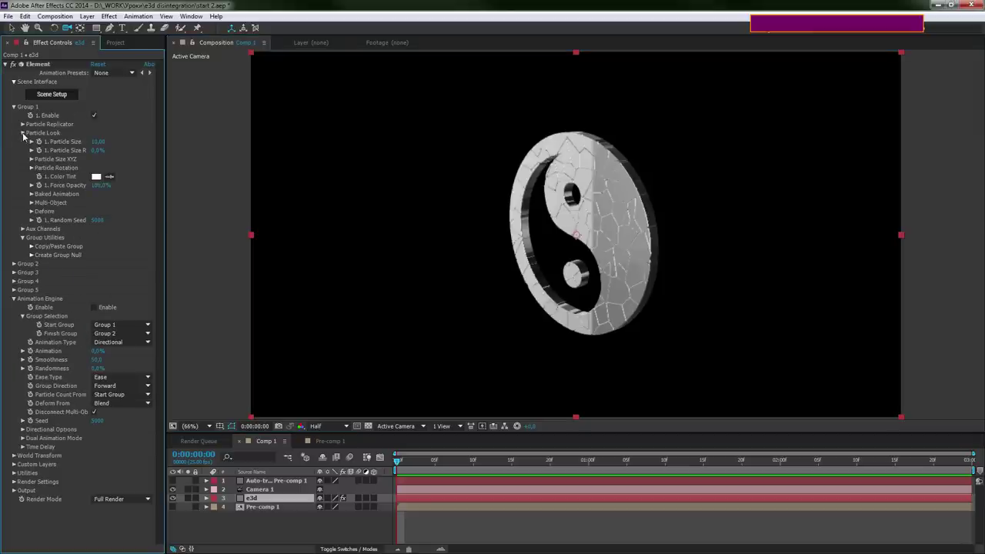
Enable Multi-Object for Group 1 with X 22°, Y 28°, Z 125° and Rotation Random 174°
click(31, 202)
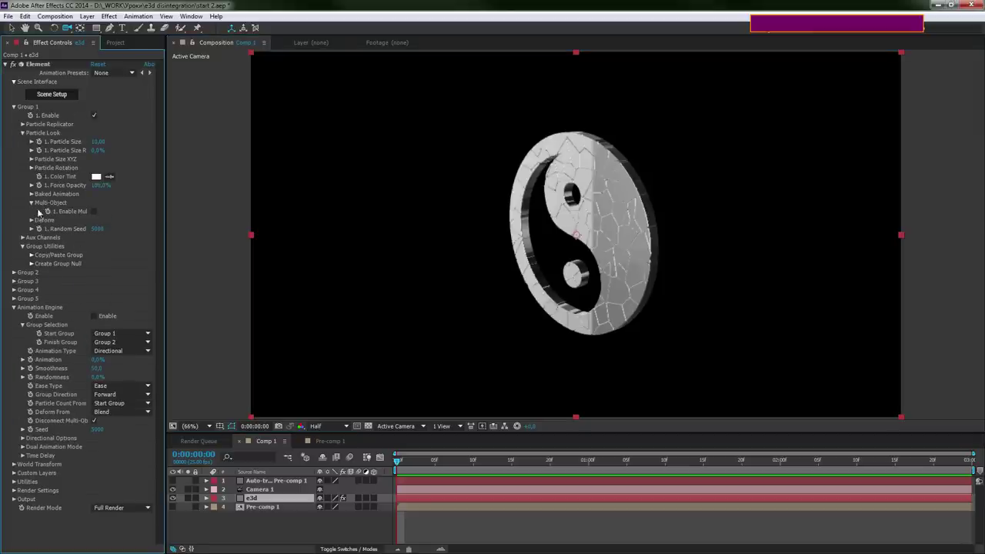
click(94, 212)
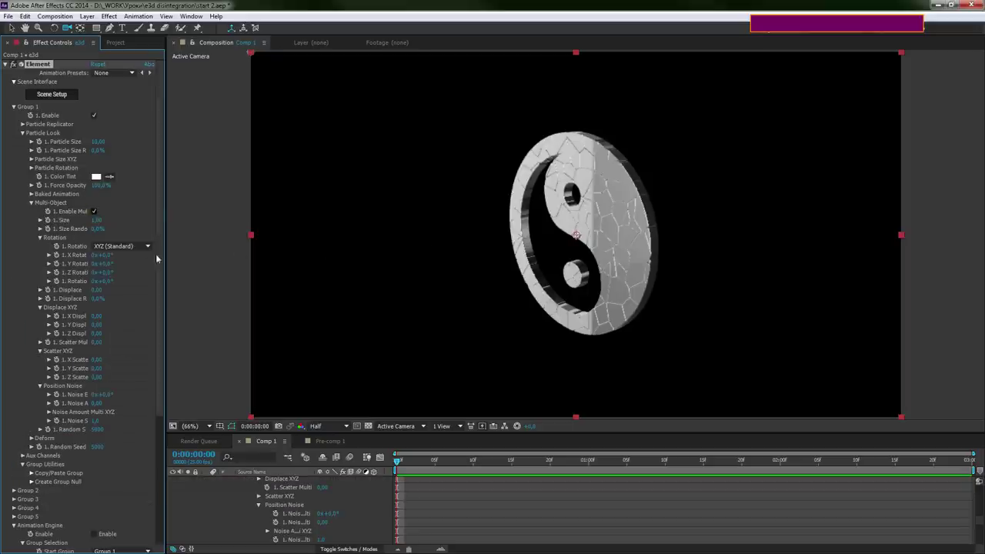
drag(109, 254, 157, 271)
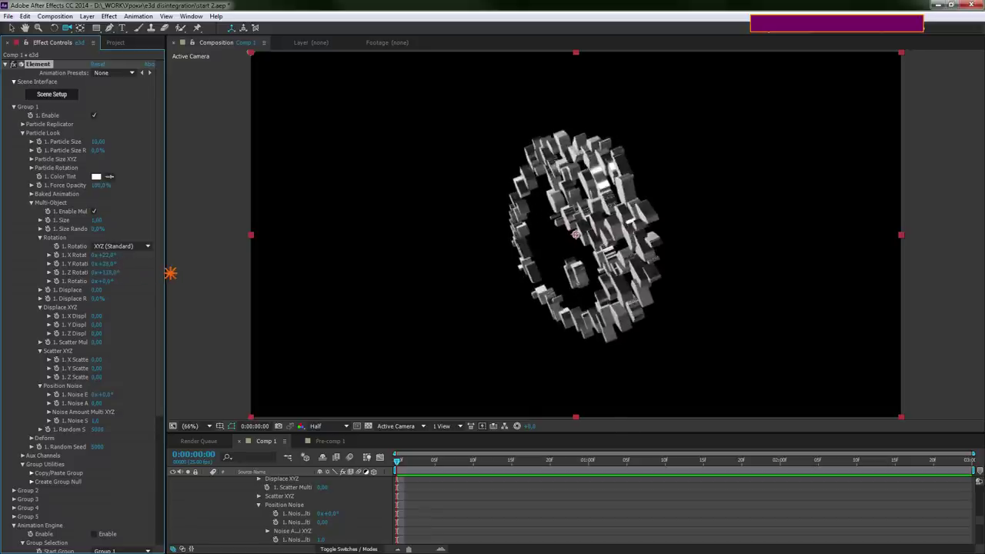
drag(111, 281, 209, 281)
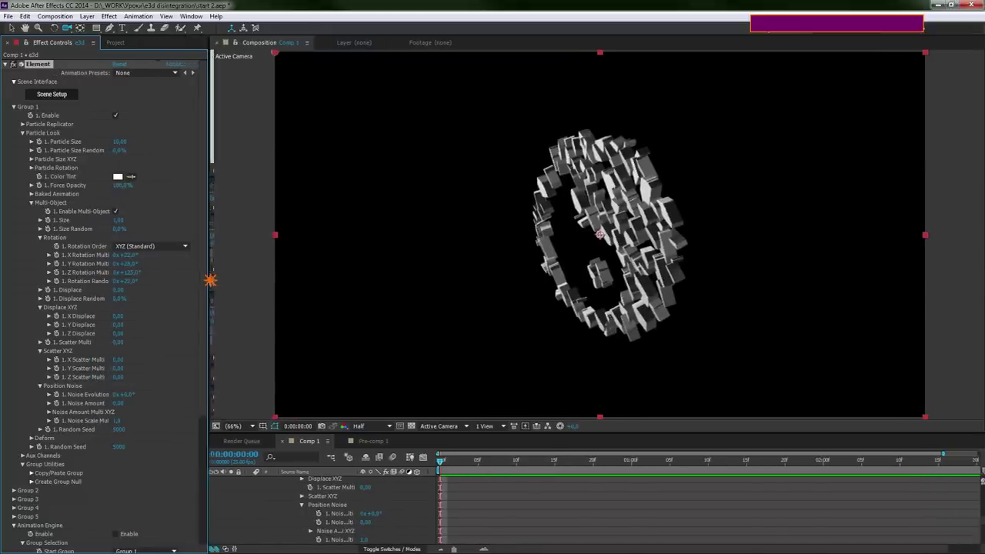
drag(135, 280, 216, 285)
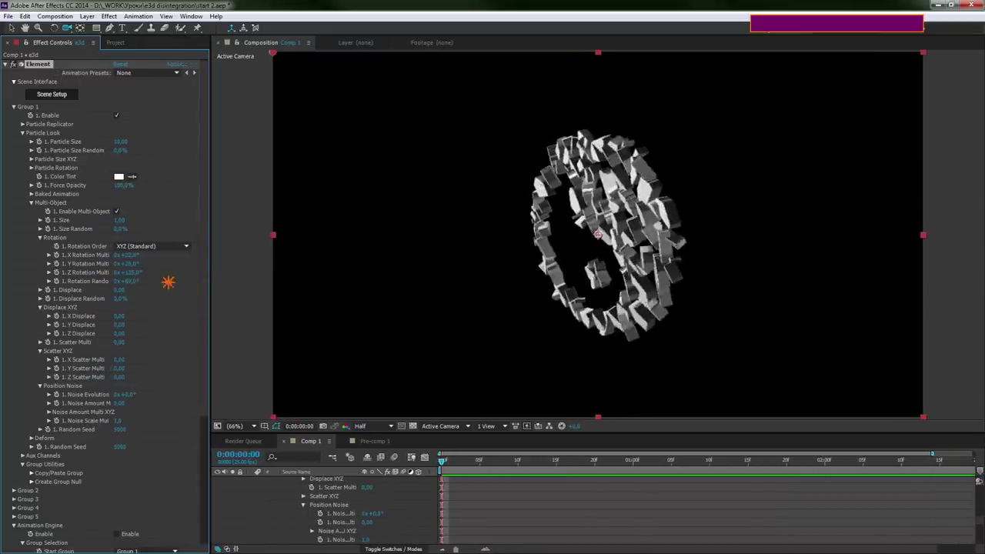
drag(634, 234, 629, 241)
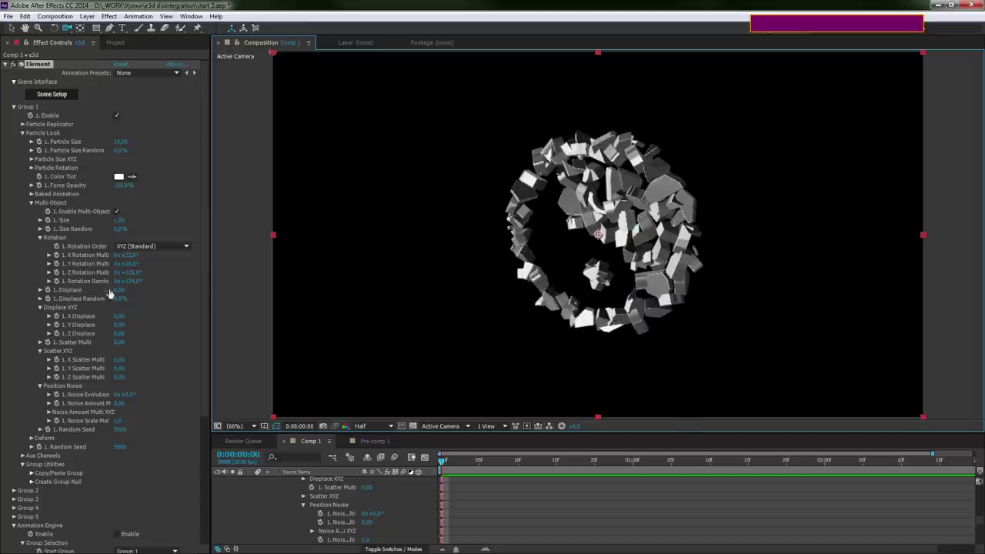
Set Displace to 0.95, X Displace to 0.50 and Scatter Multi to 2.56
drag(127, 289, 163, 291)
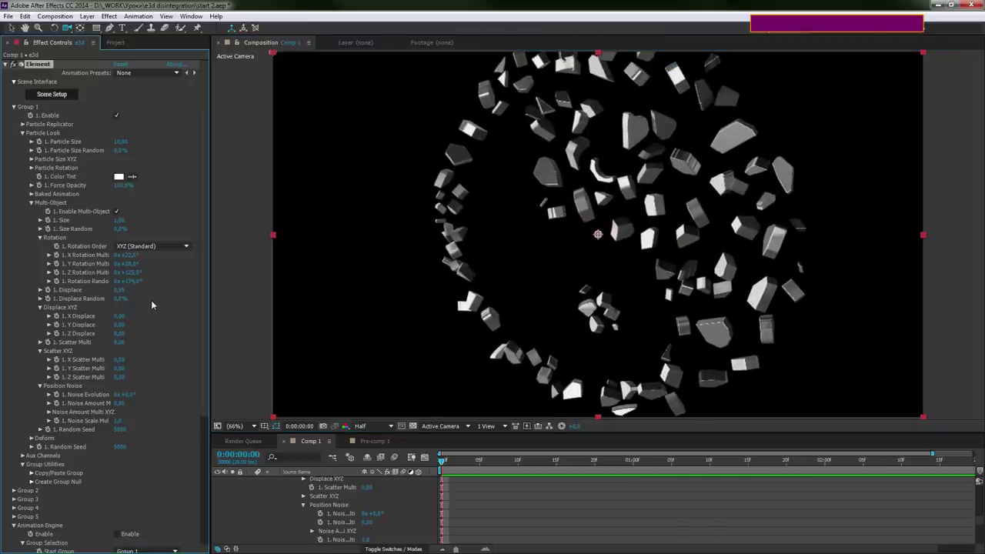
mouse_move(119, 315)
mouse_down()
mouse_move(151, 315)
mouse_move(164, 334)
mouse_up()
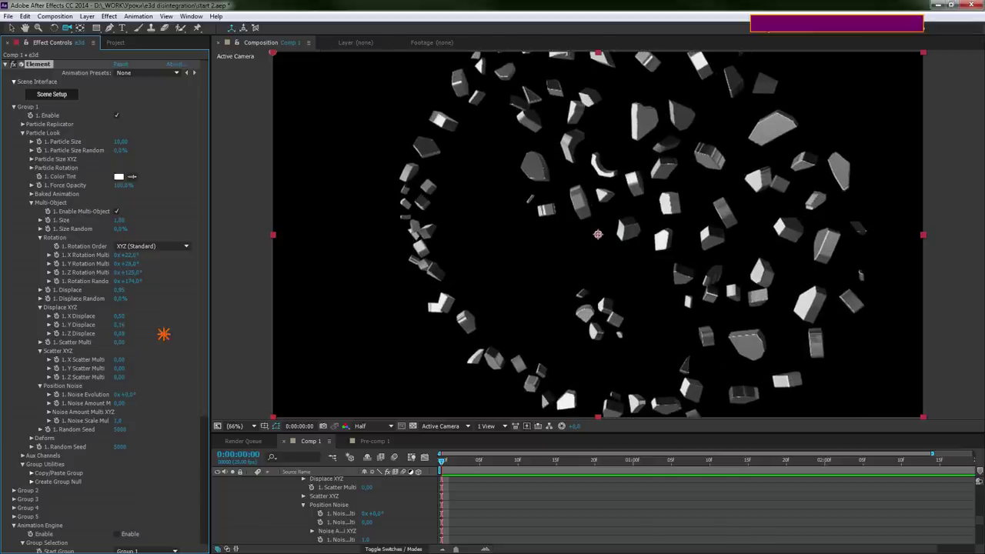
drag(120, 343, 249, 343)
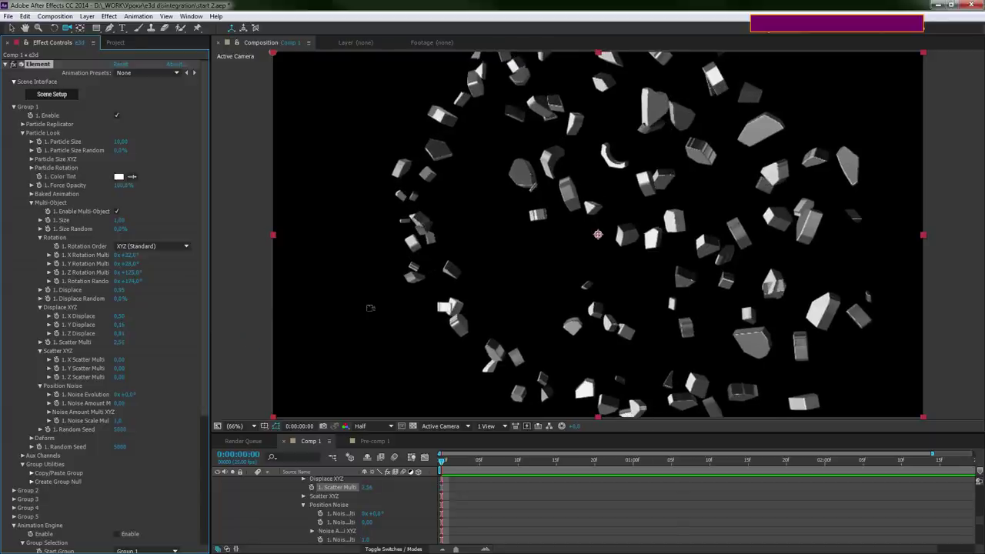
Set Scatter XYZ to X 5.42, Y 2.63, Z 24.57 and orbit around the shards
scroll(161, 323, down, 1)
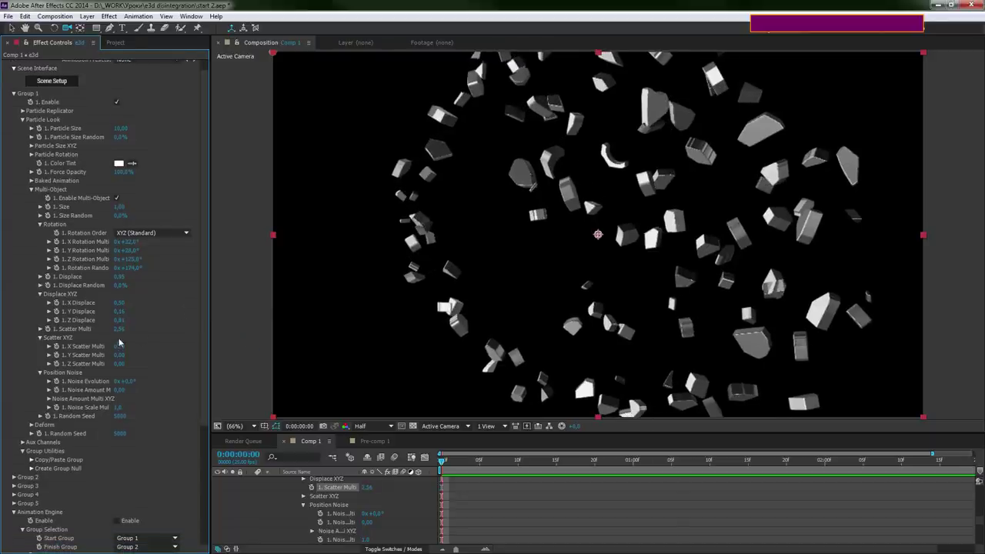
drag(118, 347, 185, 352)
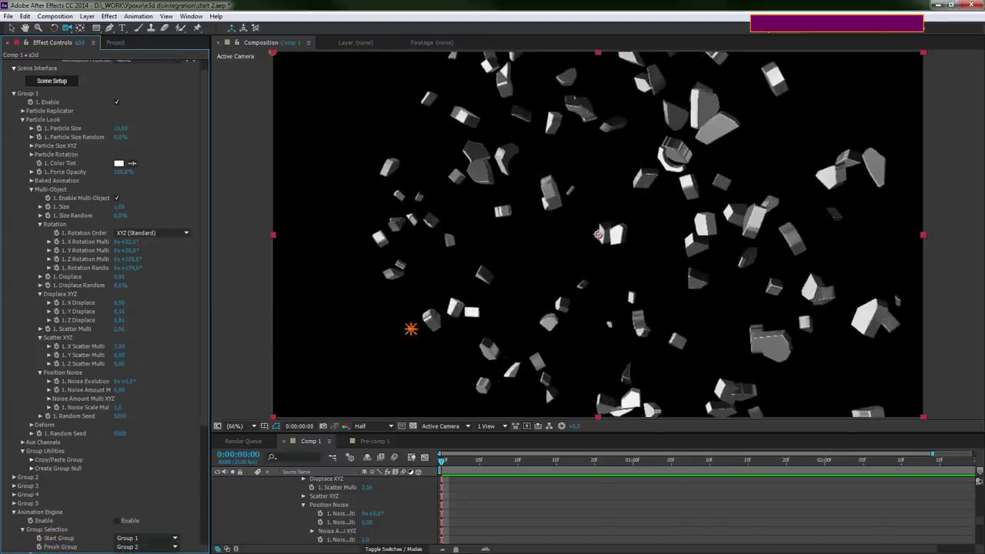
drag(119, 355, 255, 354)
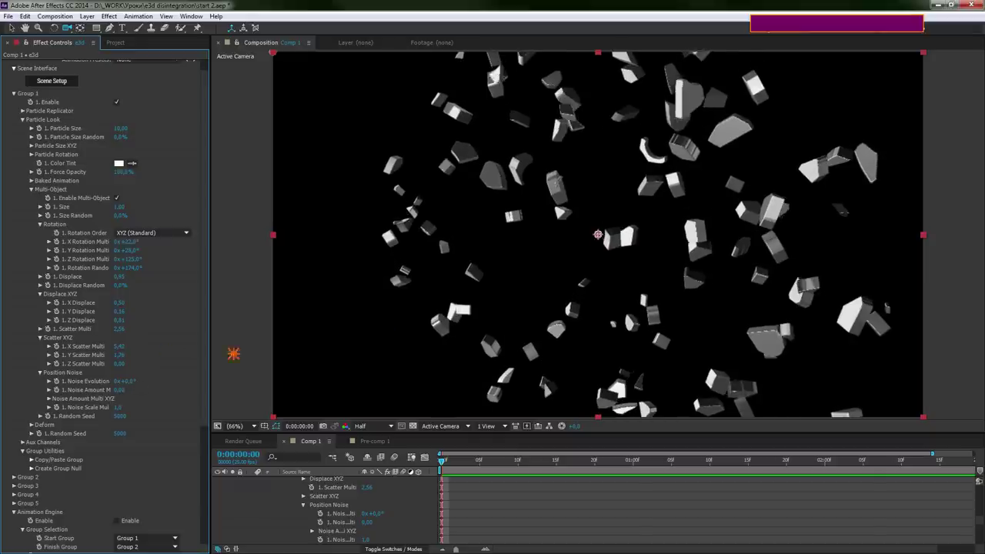
mouse_move(119, 365)
mouse_down()
mouse_move(110, 372)
mouse_move(177, 367)
mouse_up()
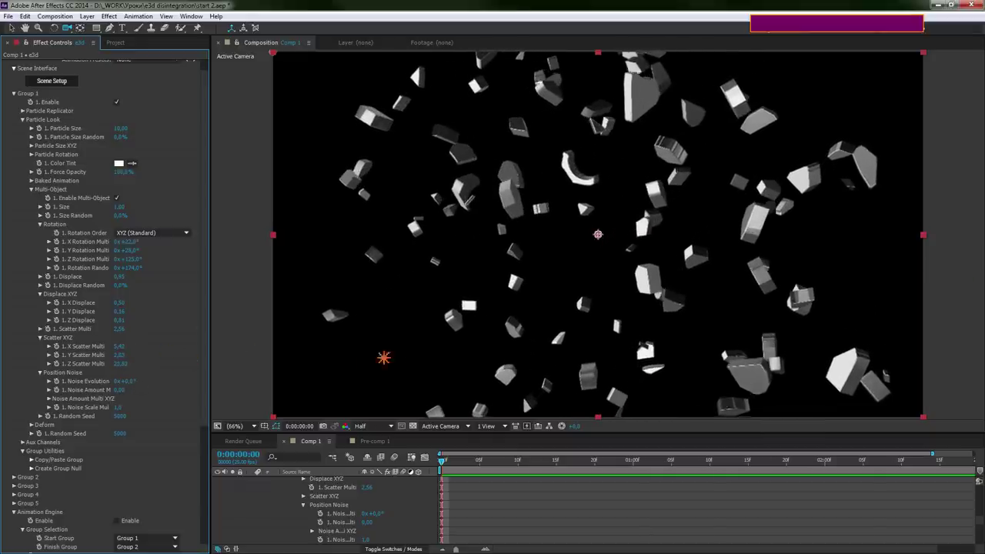
mouse_move(608, 261)
mouse_down()
mouse_move(410, 246)
mouse_move(593, 267)
mouse_move(554, 269)
mouse_up()
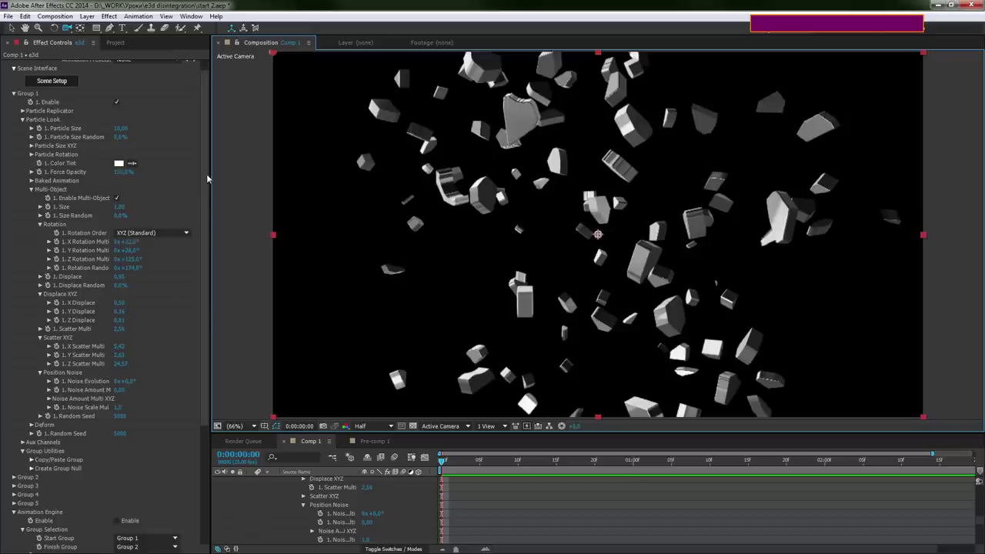
Set Group 1's Particle Replicator Z Rotation to 0x+113° and orbit around the shard field
click(23, 110)
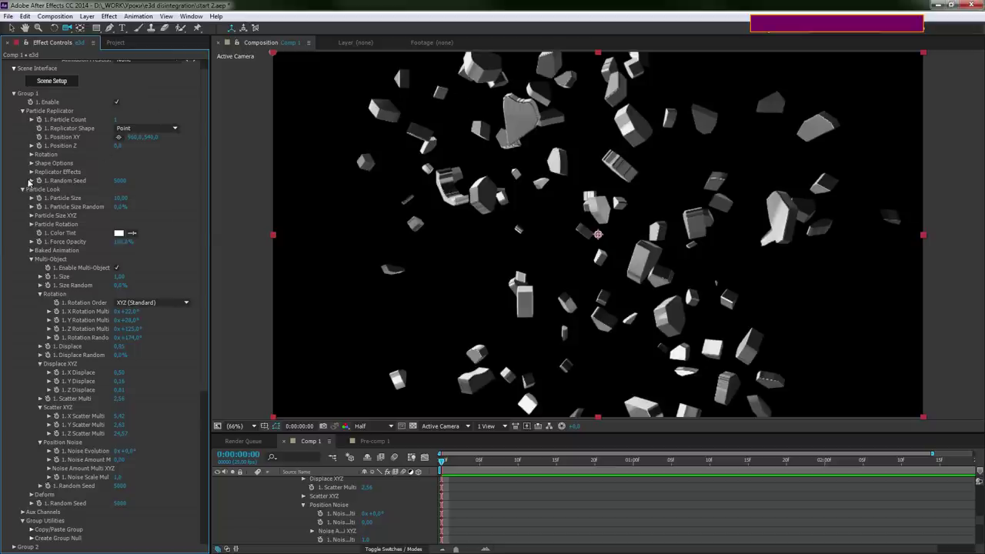
click(31, 154)
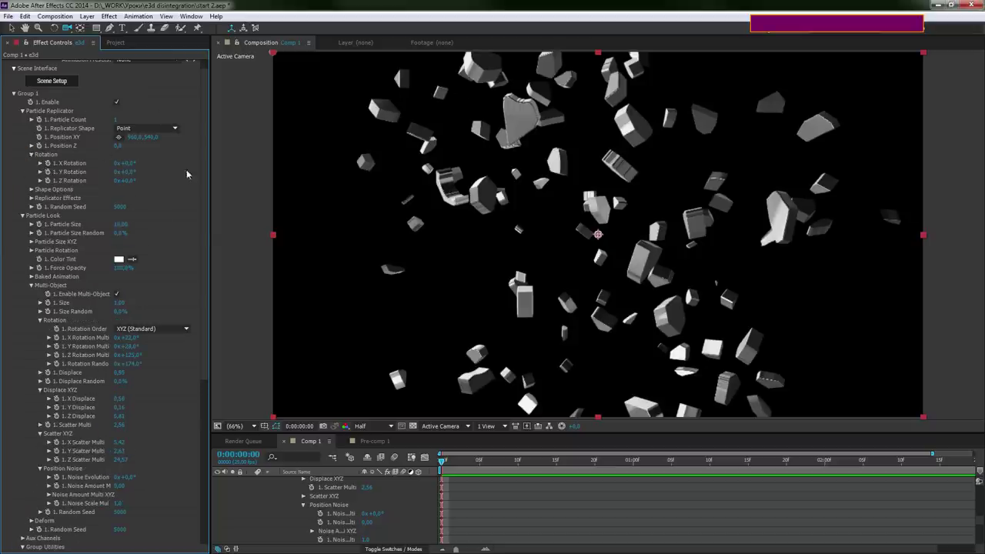
drag(127, 181, 193, 188)
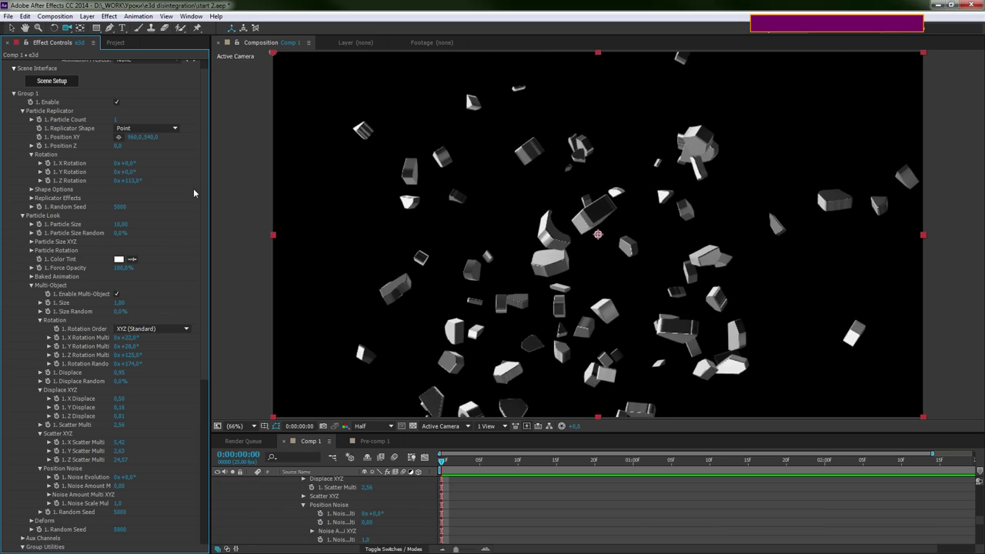
mouse_move(534, 209)
mouse_down()
mouse_move(609, 203)
mouse_move(571, 240)
mouse_move(702, 230)
mouse_move(598, 246)
mouse_up()
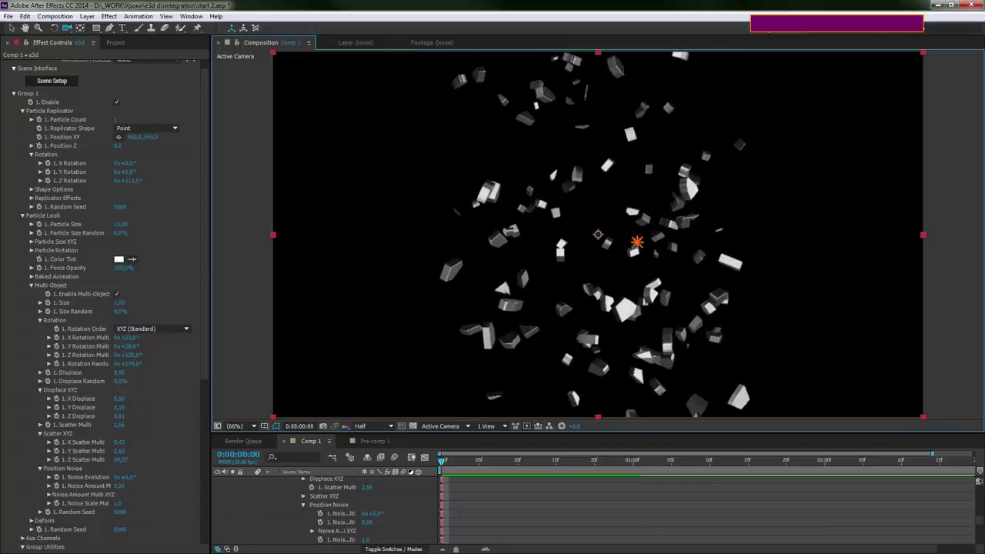
Scrub the Animation property from 0% to 100% to preview the shards reassembling by two seconds
click(13, 95)
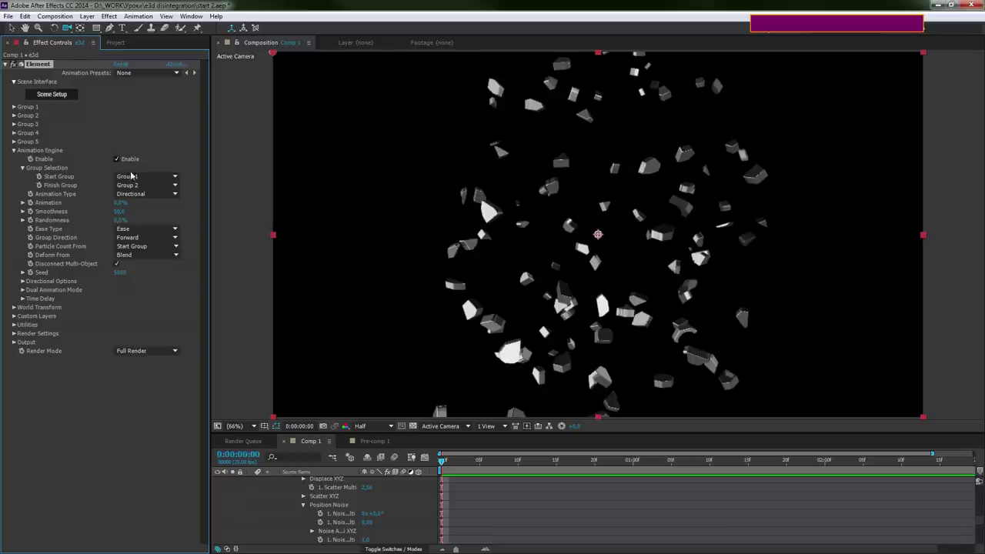
drag(120, 204, 188, 204)
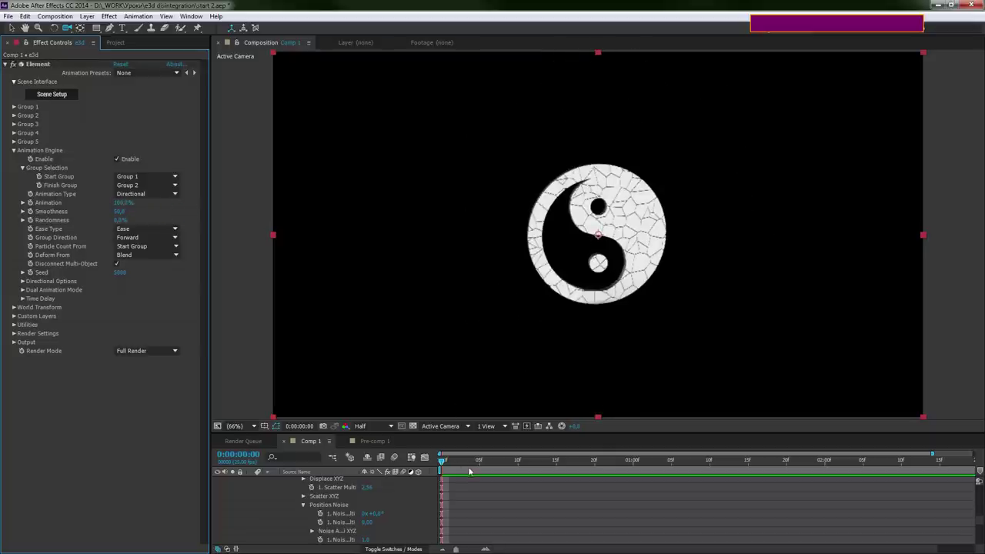
click(419, 471)
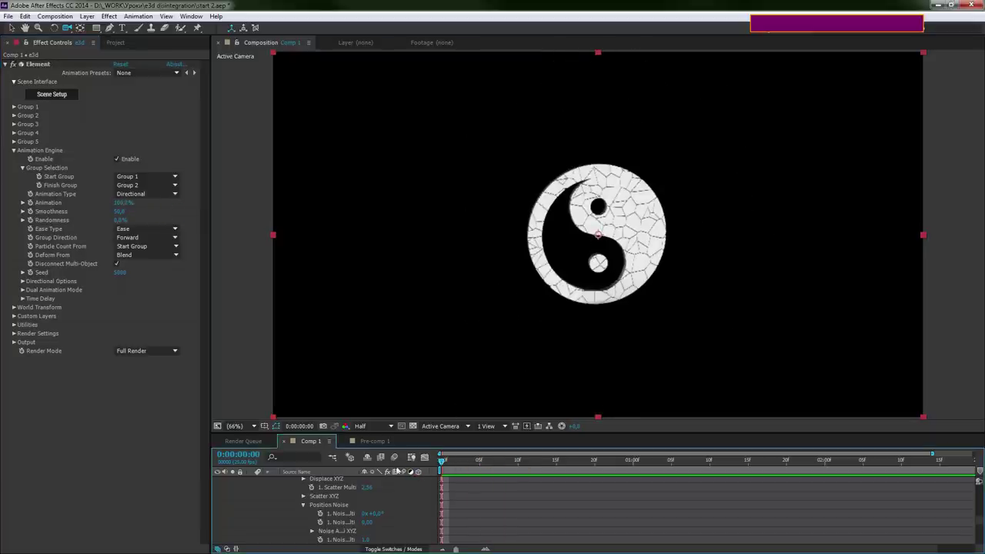
click(37, 205)
drag(123, 203, 81, 205)
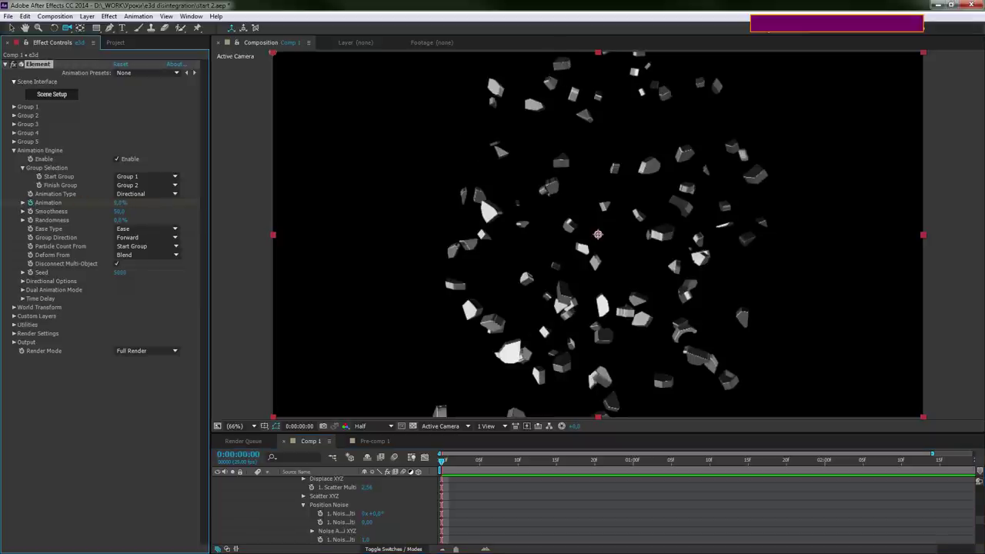
drag(921, 460, 822, 465)
drag(120, 203, 178, 205)
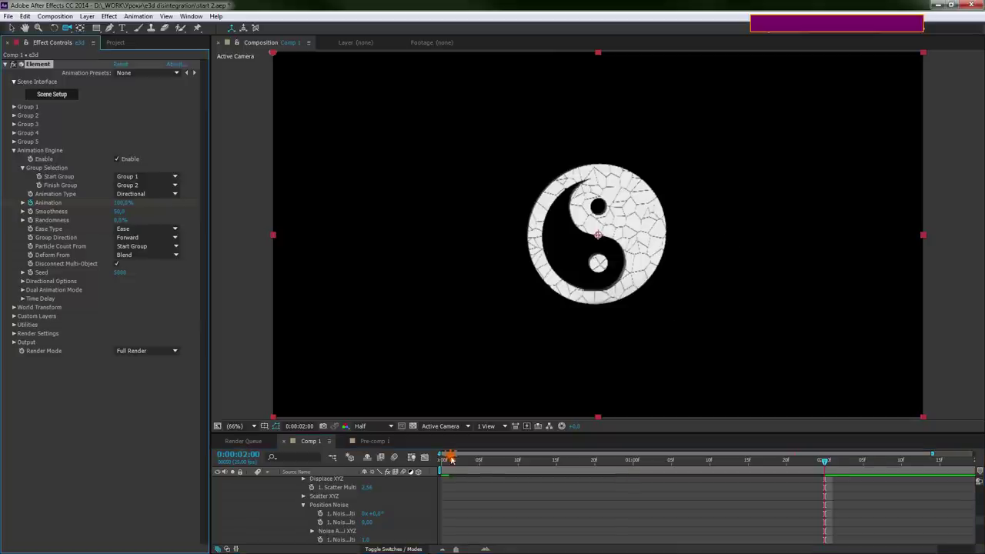
drag(457, 464, 723, 471)
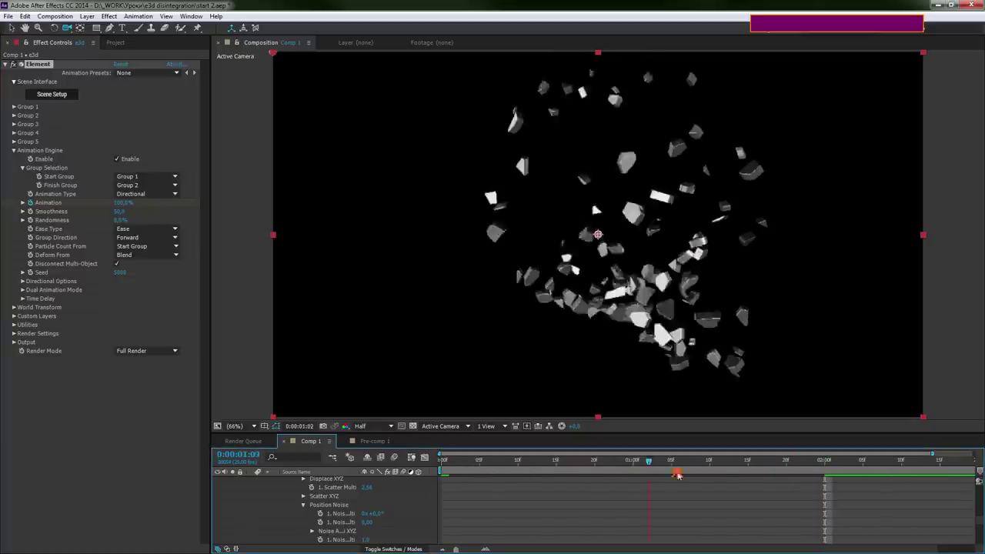
Set Animation Type to Radial and scrub the timeline to preview the shards assembling
click(150, 194)
click(154, 229)
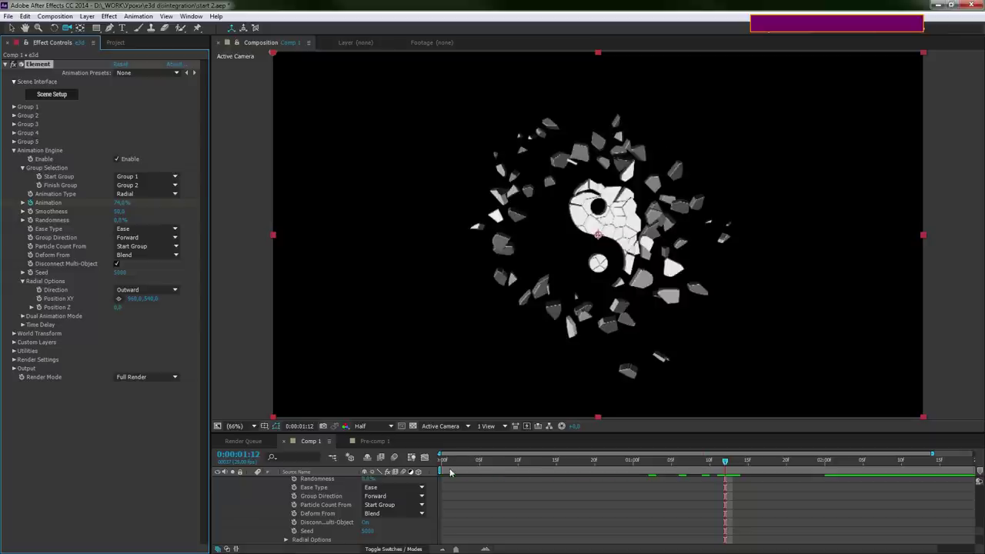
drag(448, 464, 542, 466)
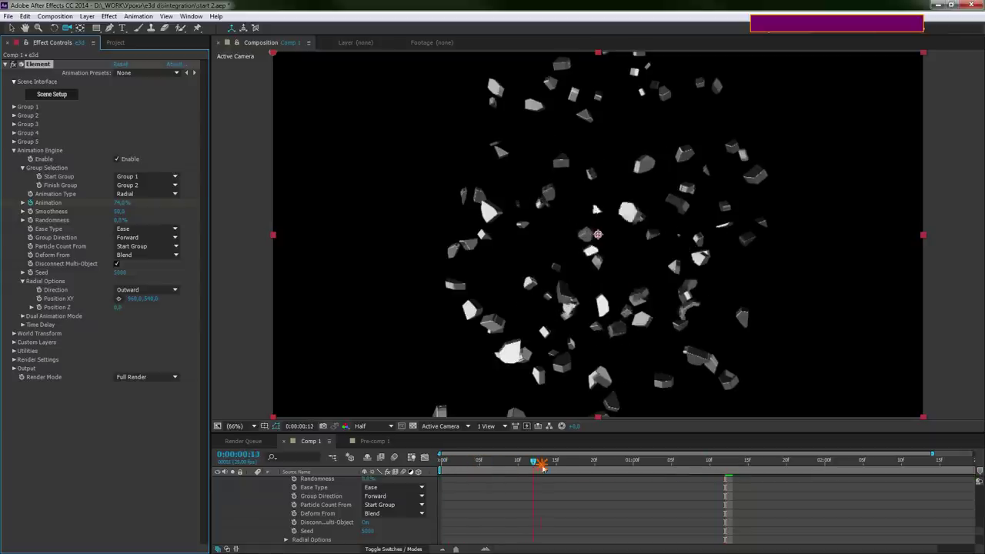
mouse_move(543, 466)
mouse_down()
mouse_move(826, 442)
mouse_move(587, 457)
mouse_up()
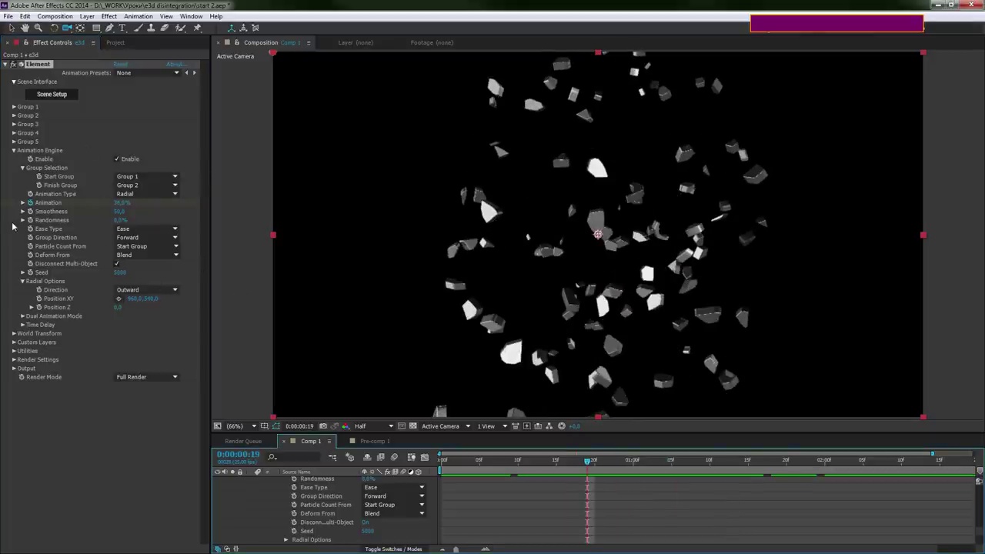
mouse_move(491, 457)
mouse_down()
mouse_move(436, 457)
mouse_move(625, 457)
mouse_move(836, 433)
mouse_move(869, 440)
mouse_move(593, 467)
mouse_move(865, 478)
mouse_up()
Keyframe Animation at 100% at 0:00:02:00 and orbit around the assembled yin-yang
key(ctrl+v)
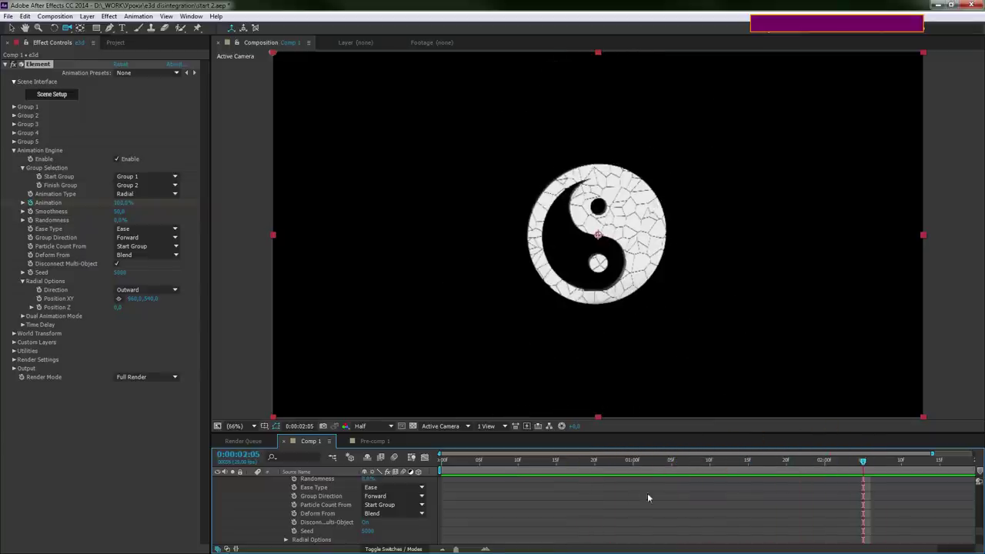
key(u)
click(825, 461)
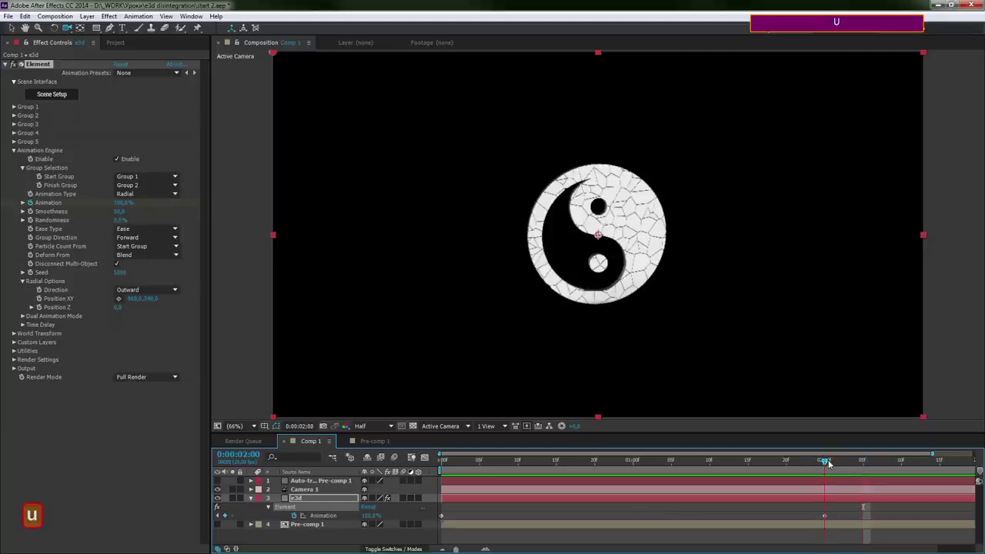
mouse_move(578, 224)
mouse_down()
mouse_move(621, 239)
mouse_move(660, 187)
mouse_move(723, 231)
mouse_up()
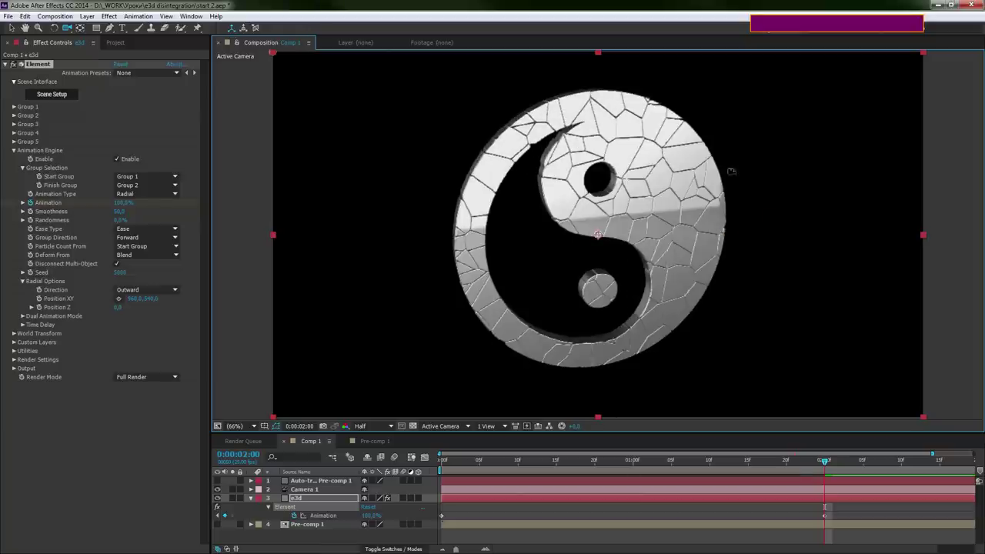
Duplicate the e3d layer, disable its Animation Engine, solo it, then open Pre-comp 1
click(303, 496)
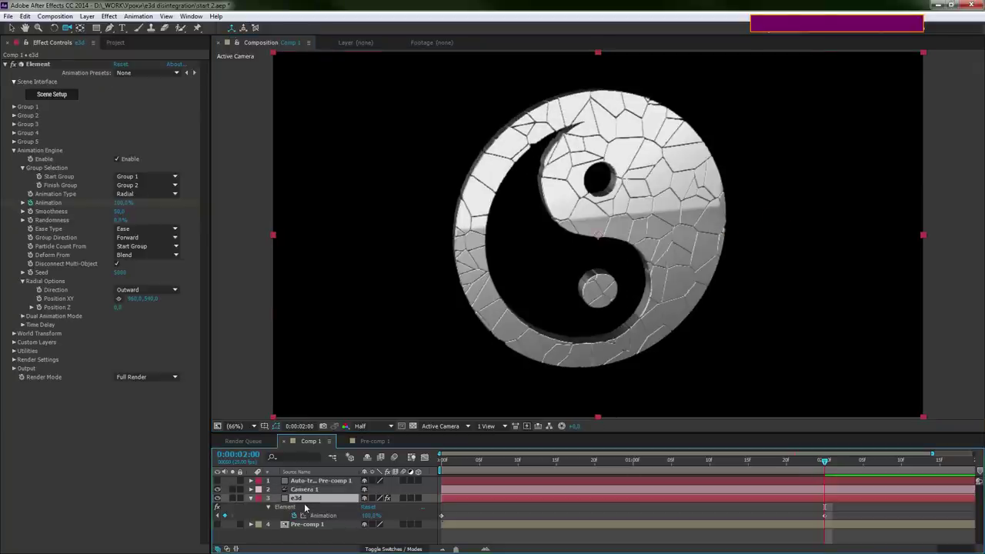
ctrl+click(308, 489)
ctrl+click(309, 489)
key(ctrl+d)
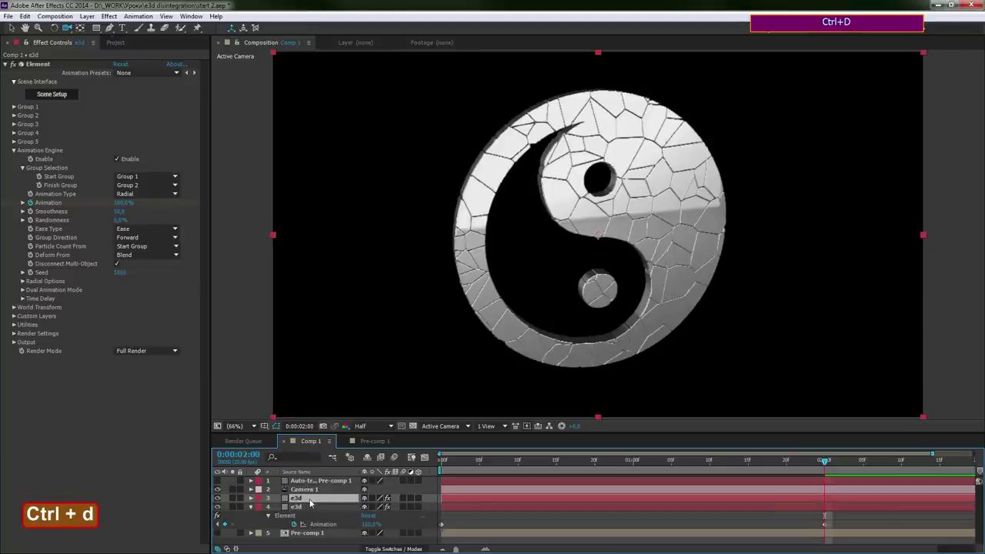
click(130, 160)
click(232, 498)
drag(446, 464, 503, 462)
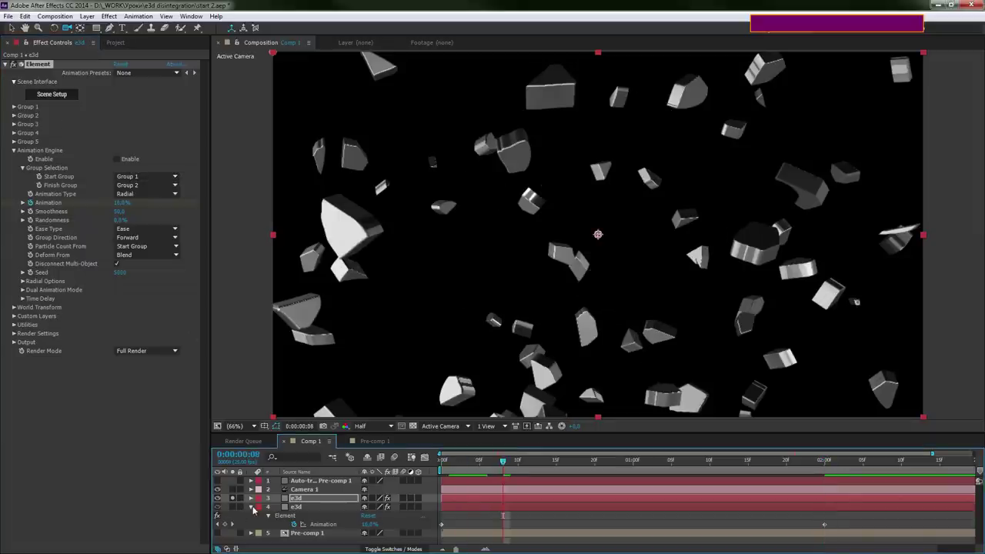
click(251, 508)
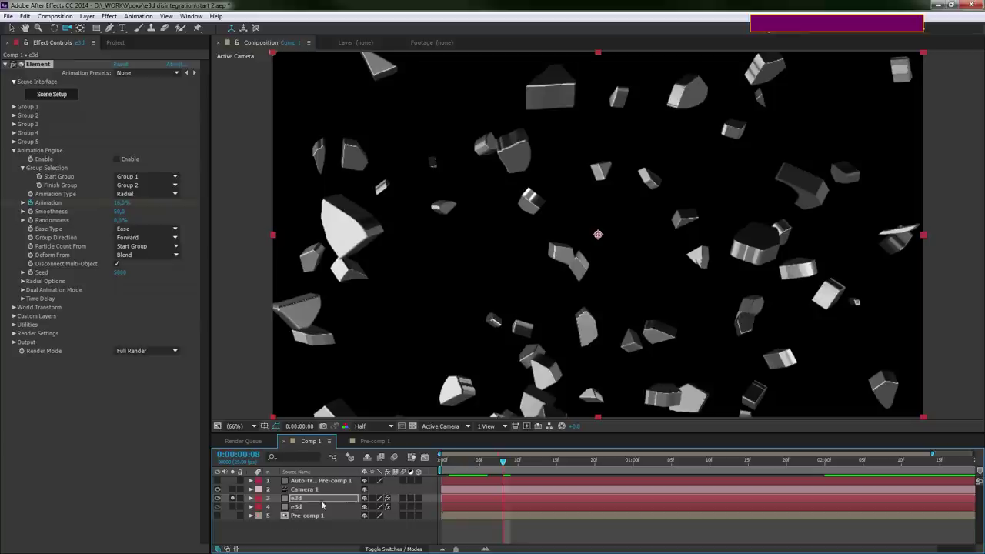
click(373, 441)
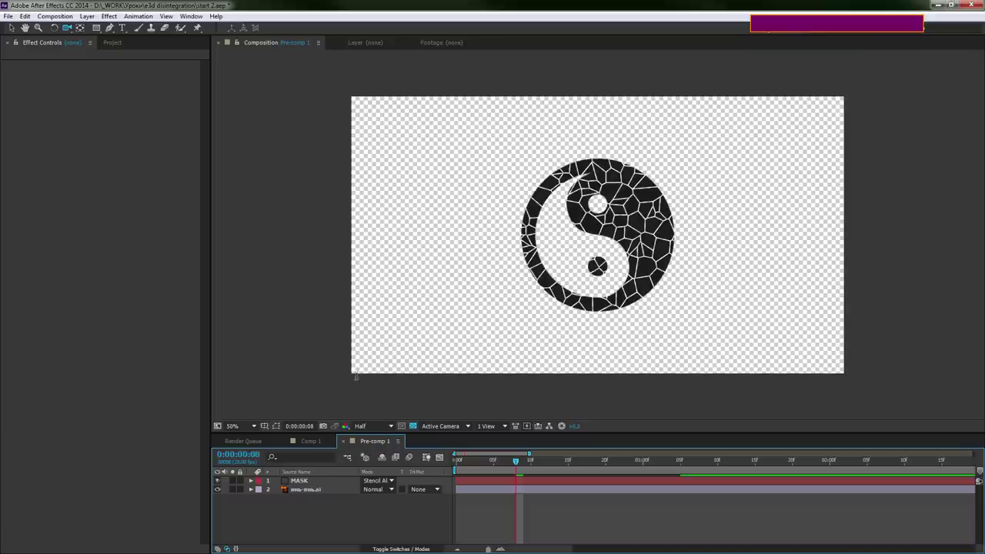
Hide MASK in Pre-comp 1, then show only the Pre-comp 1 layer in Comp 1
click(218, 481)
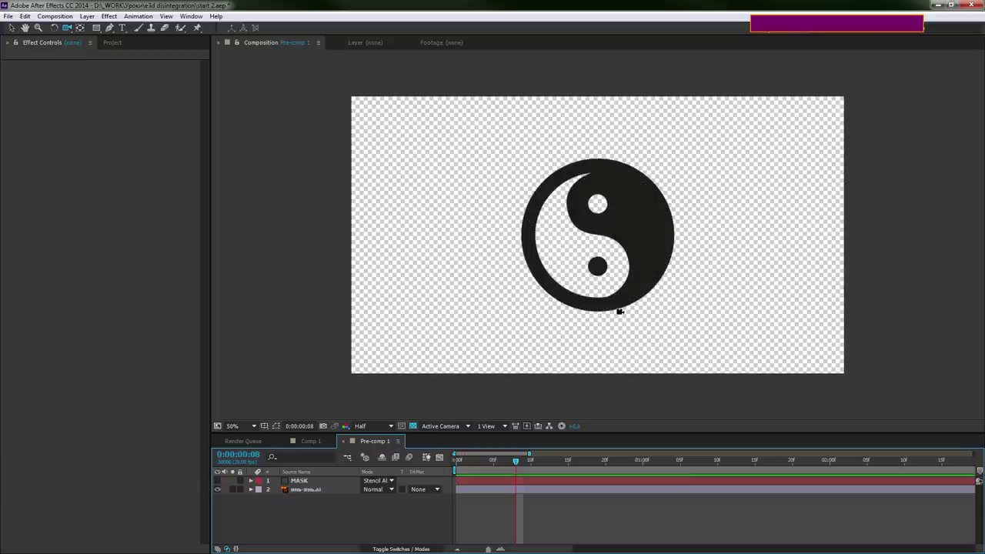
click(311, 442)
click(302, 516)
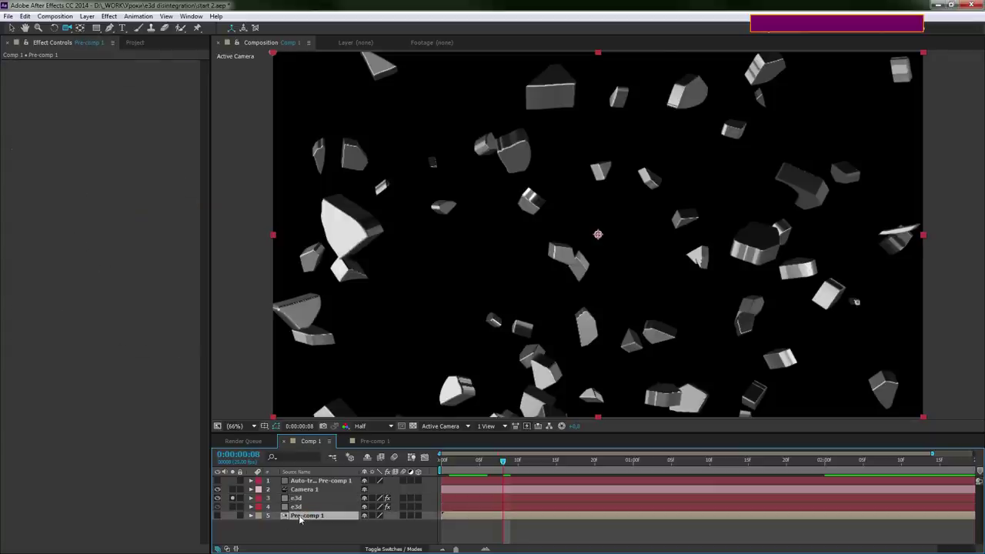
drag(218, 489, 218, 519)
click(217, 517)
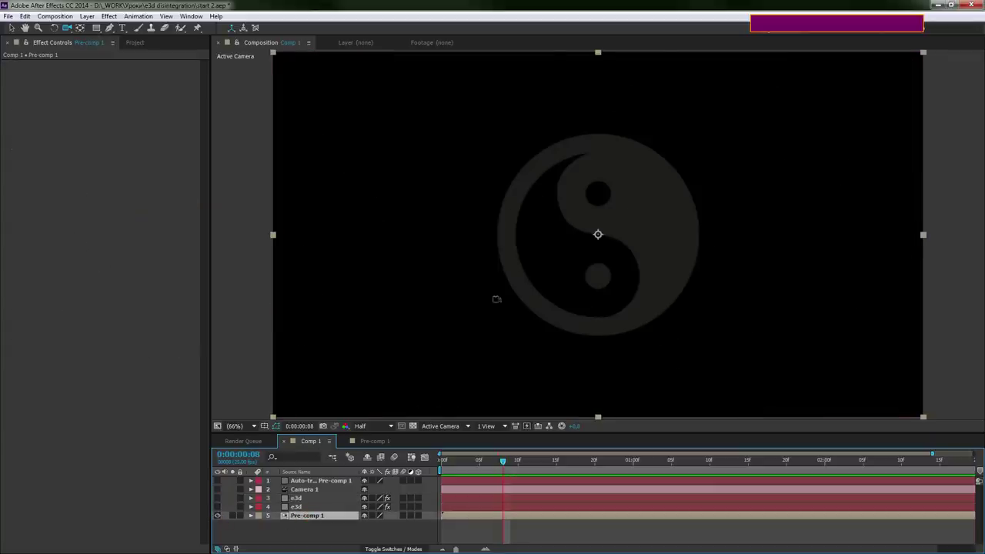
Auto-trace the Pre-comp 1 yin-yang outline onto a new layer
click(87, 16)
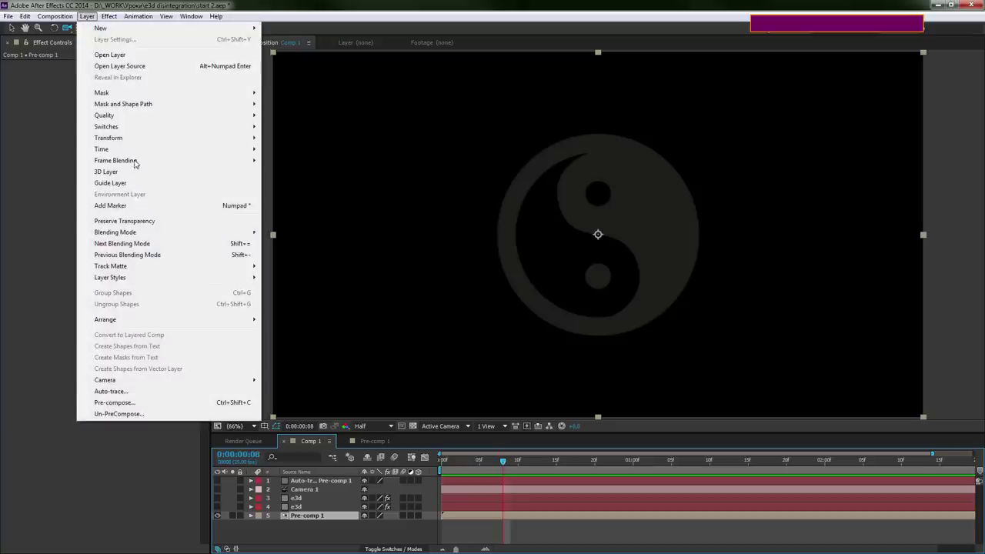
click(130, 392)
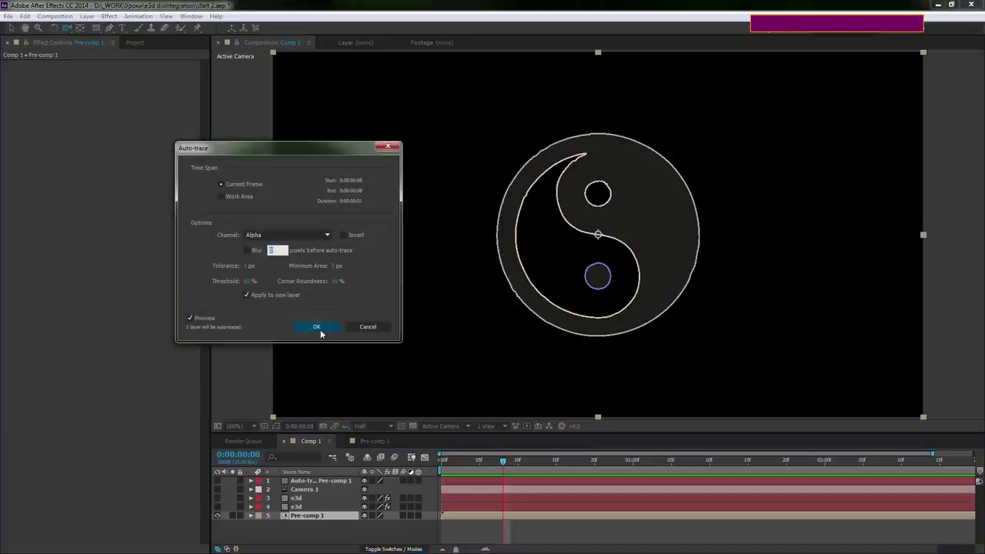
click(316, 327)
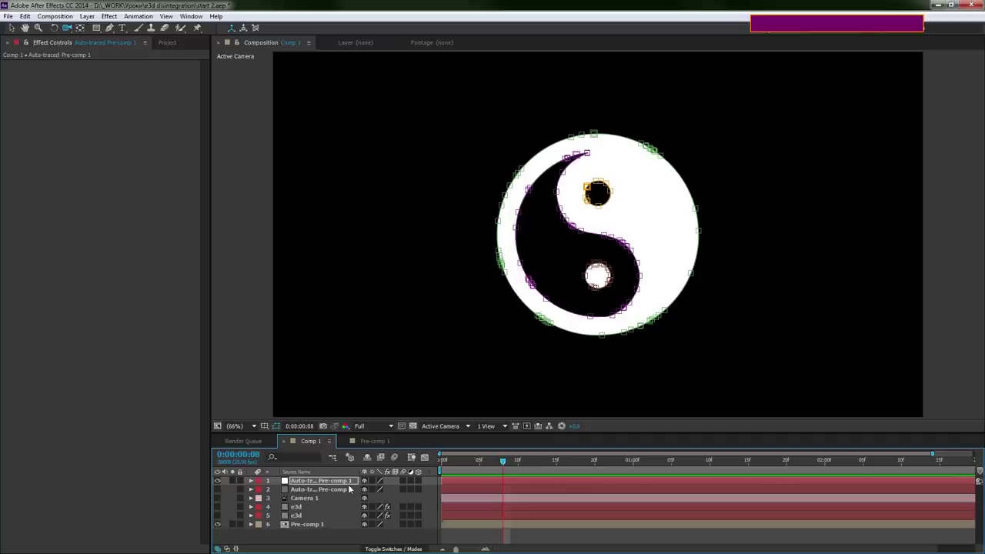
Rename the traced solid to Auto-traced Pre-comp 222, hide it and select the e3d copy
key(ctrl+shift+y)
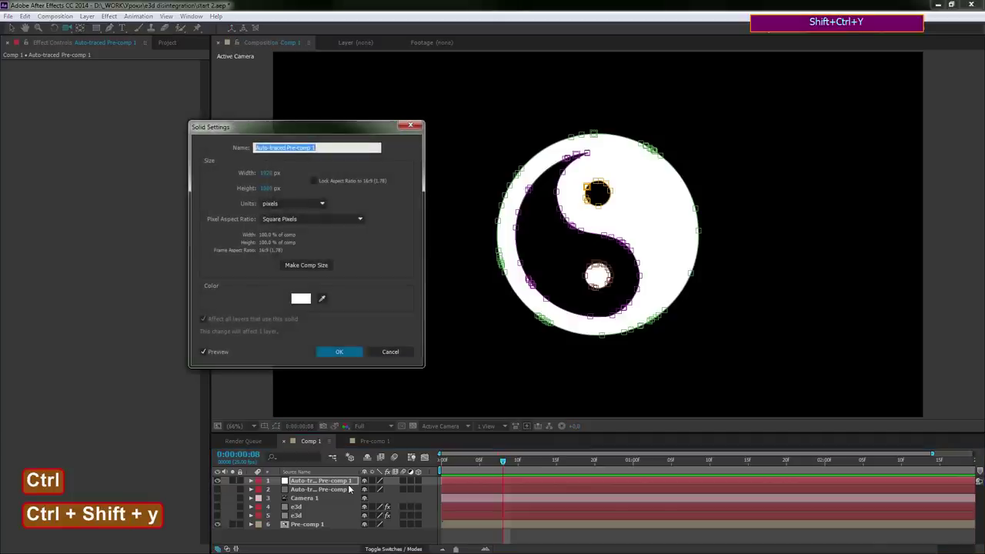
key(End)
key(BackSpace)
text(222)
key(Return)
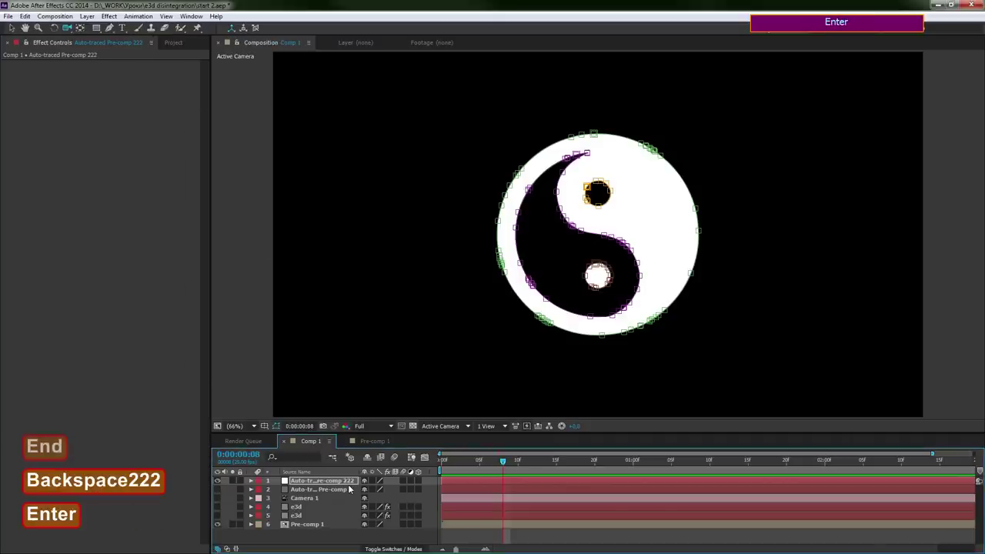
click(217, 480)
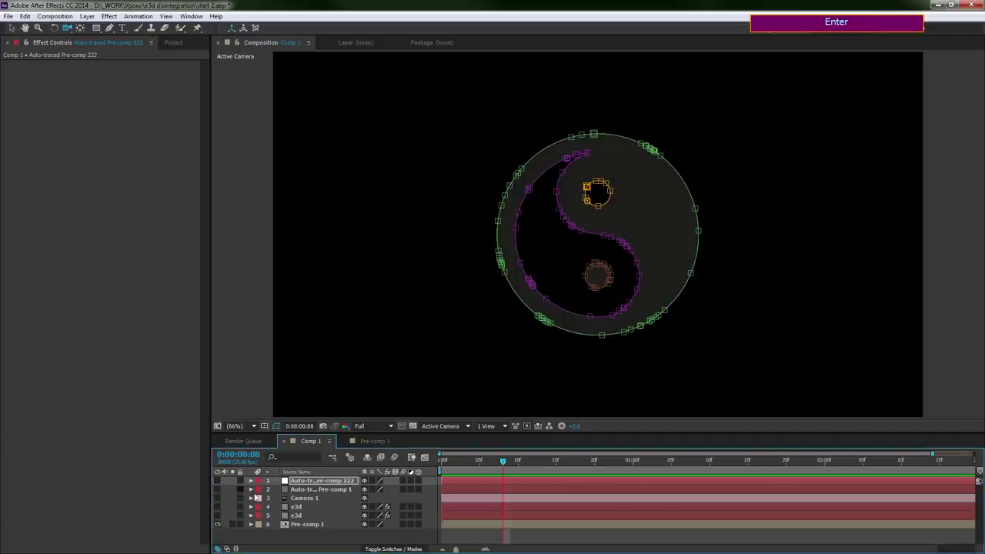
click(297, 507)
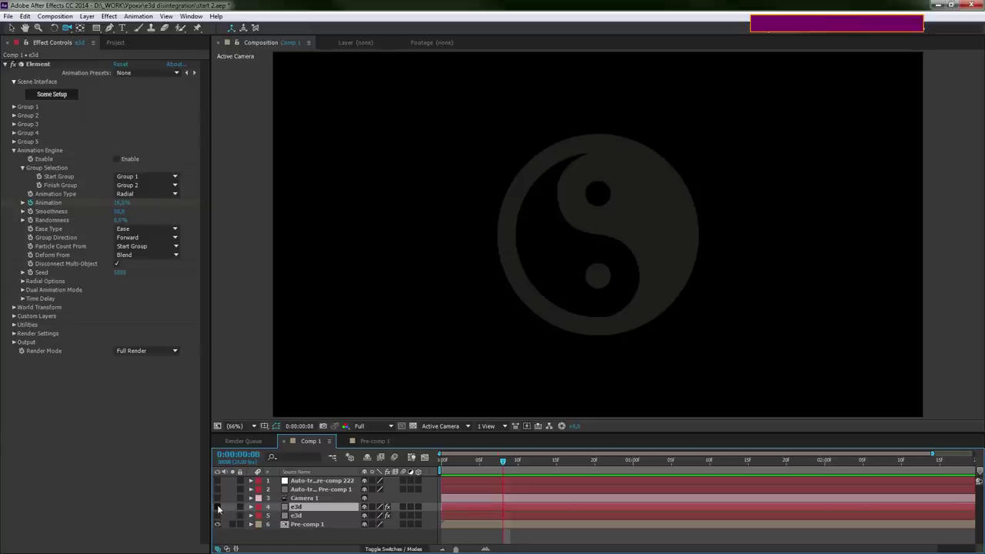
Set Element's Path Layer 1 to Auto-traced Pre-comp 222 and show the e3d layer
click(13, 316)
click(158, 333)
click(173, 359)
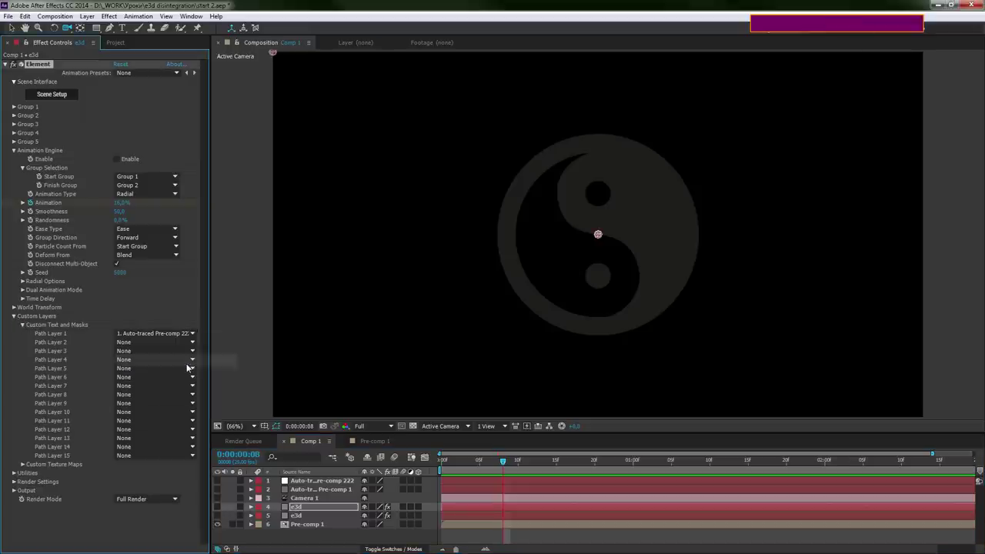
click(217, 508)
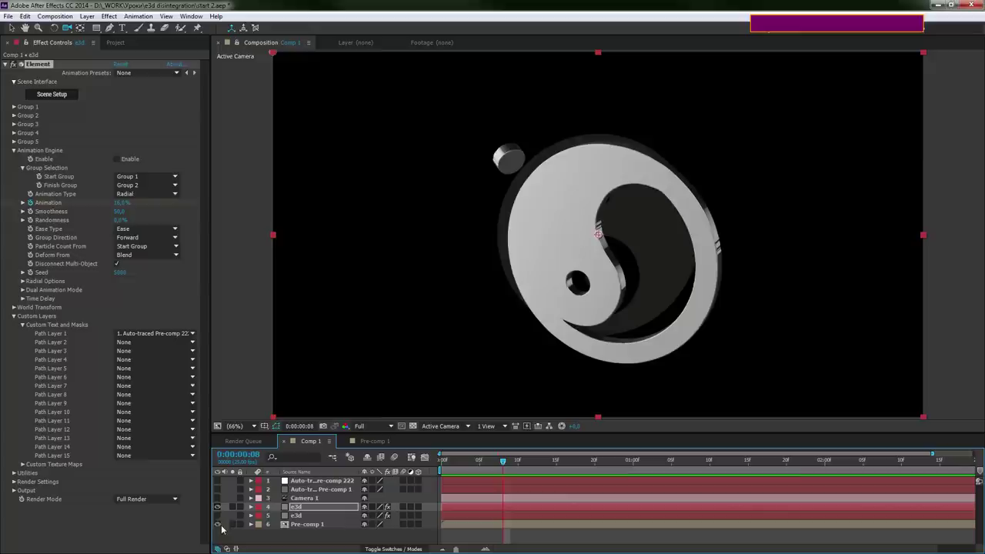
click(586, 249)
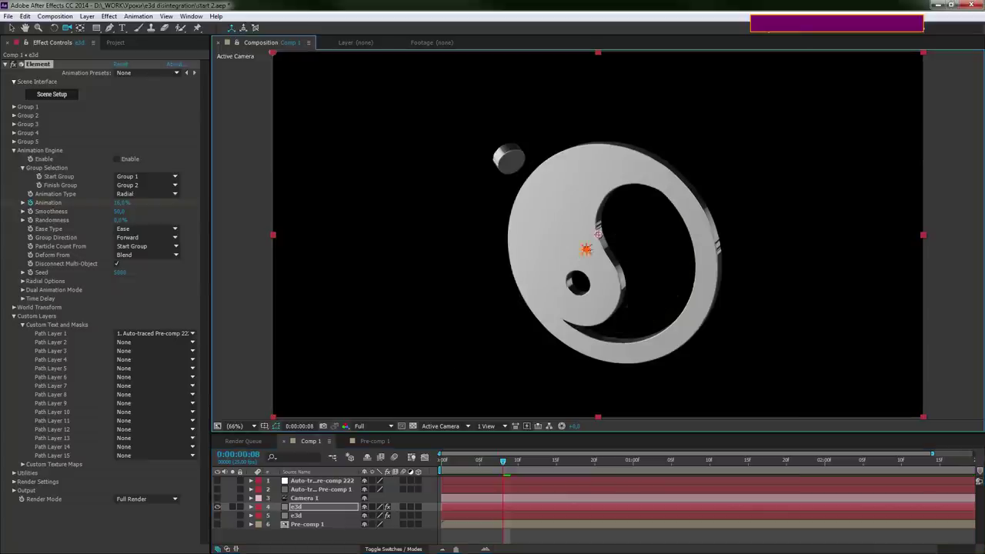
mouse_move(587, 247)
mouse_down()
mouse_move(550, 246)
mouse_move(581, 312)
mouse_move(538, 275)
mouse_up()
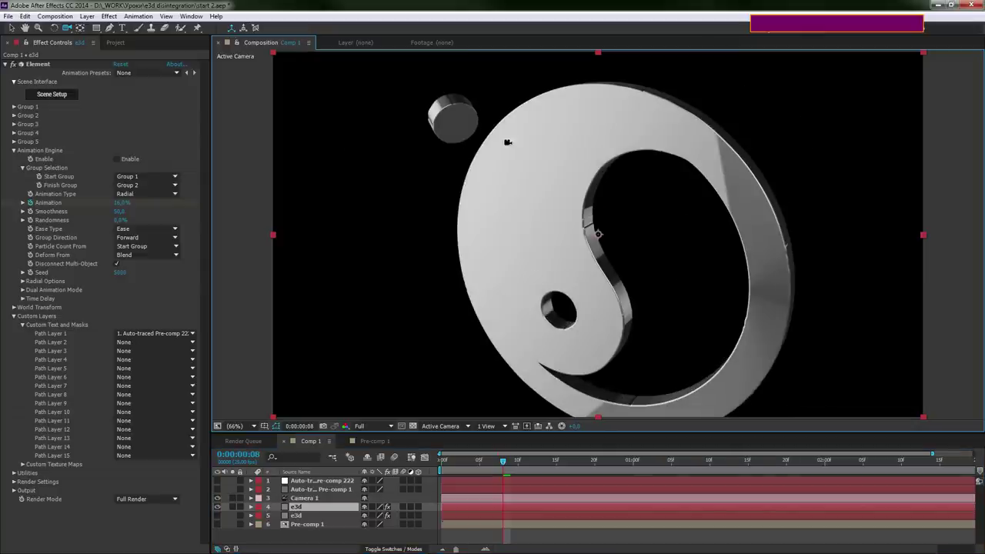
Enable Group 2 and disable Group 1 so the extruded logo shows, viewed at an angle
click(14, 115)
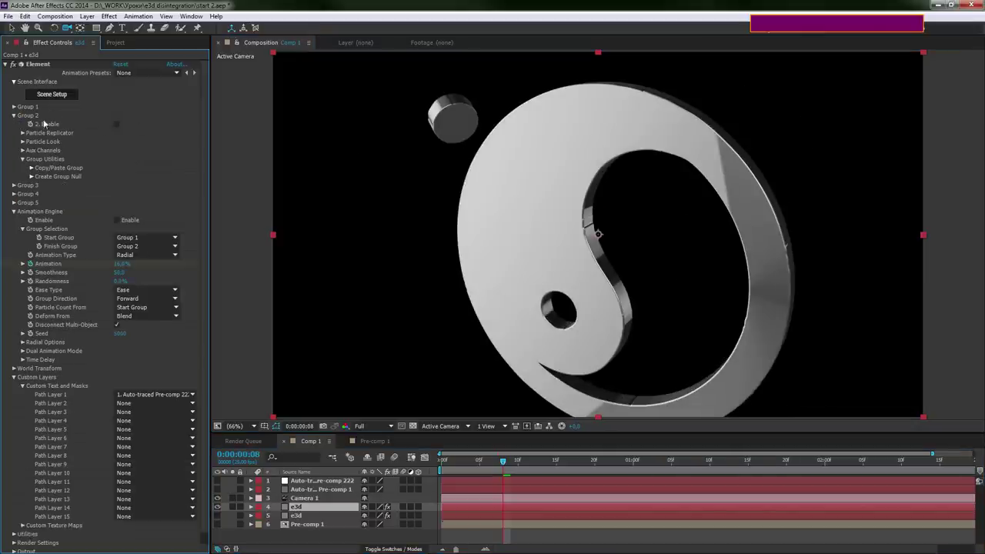
click(116, 124)
click(13, 106)
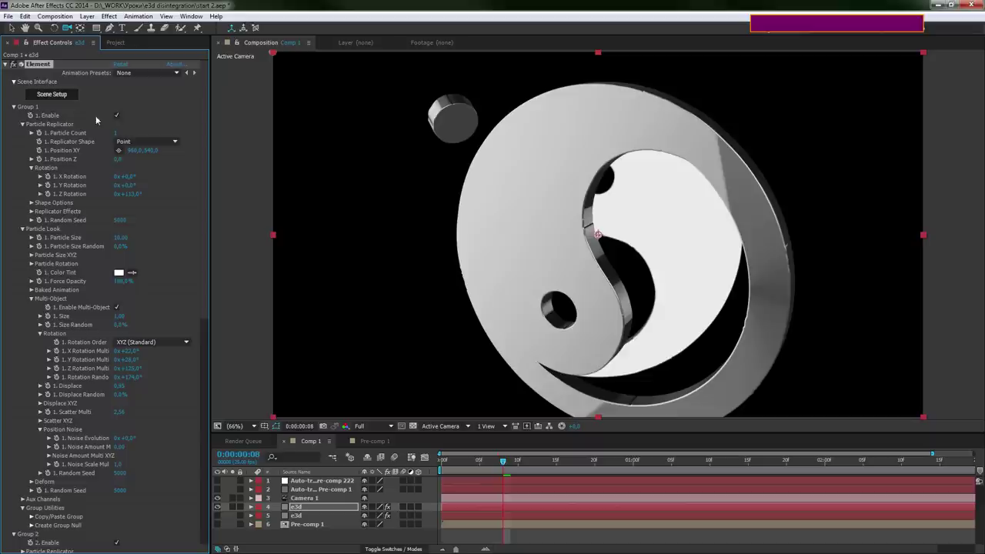
click(117, 115)
mouse_move(679, 233)
mouse_down()
mouse_move(731, 273)
mouse_move(800, 229)
mouse_up()
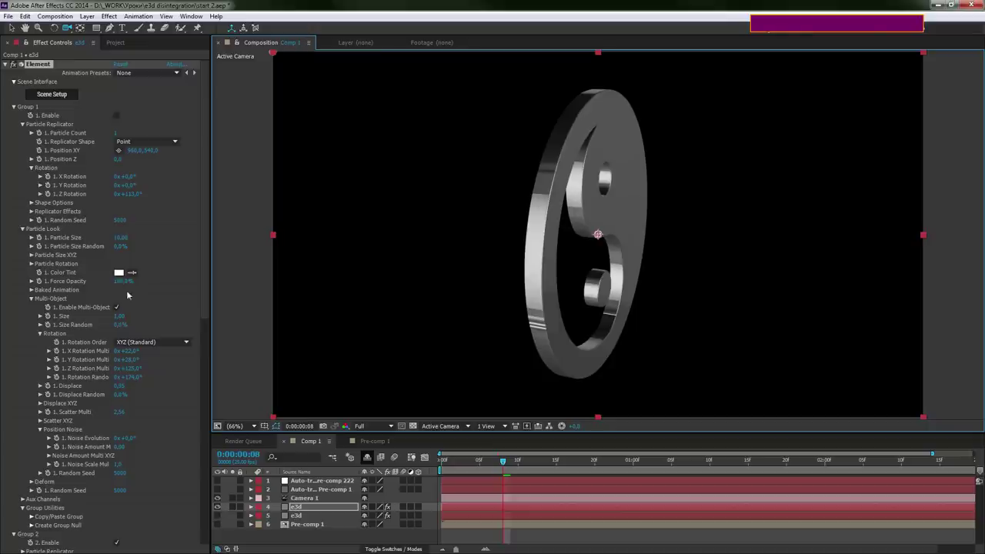
click(6, 65)
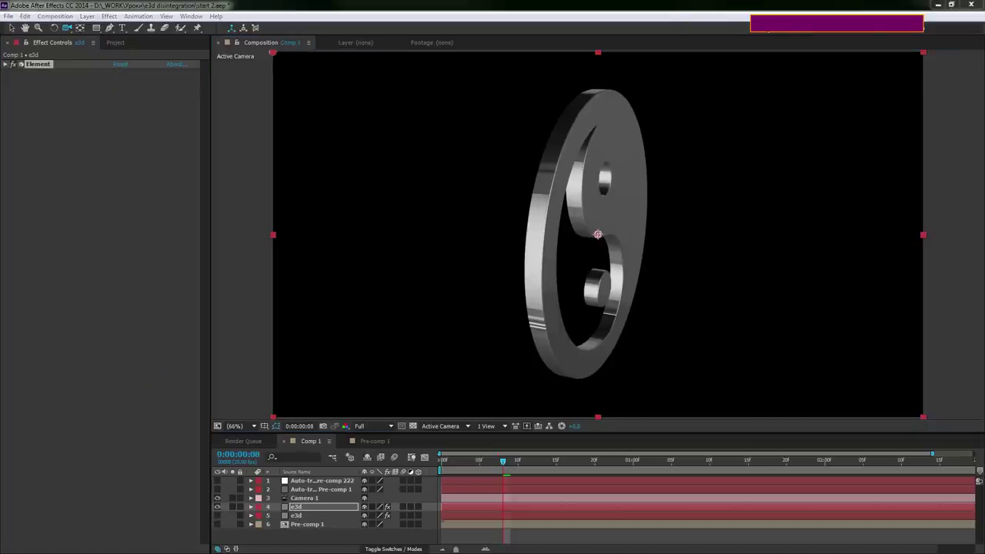
Add a Tint effect to the e3d layer with Map White To FF0000
text(t)
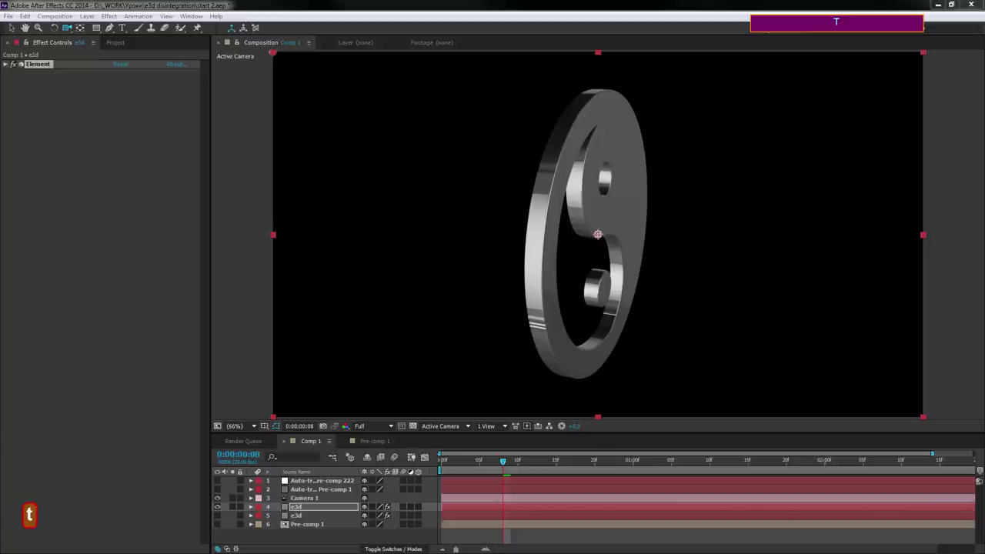
text(int)
key(Return)
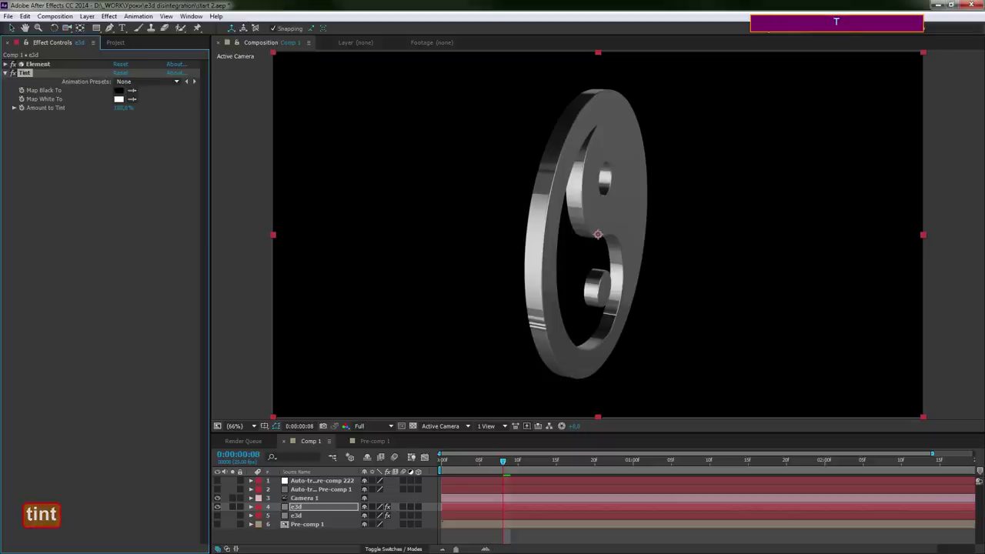
click(118, 101)
text(ff0000)
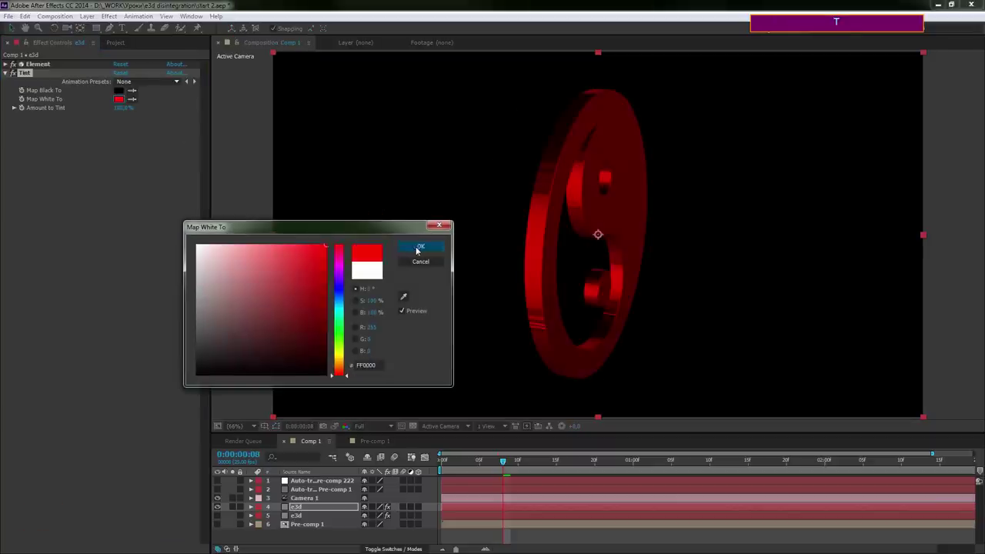
click(424, 246)
Show the shard layer alongside the red logo, orbit for an oblique view, and scrub the assembly
drag(638, 249, 566, 247)
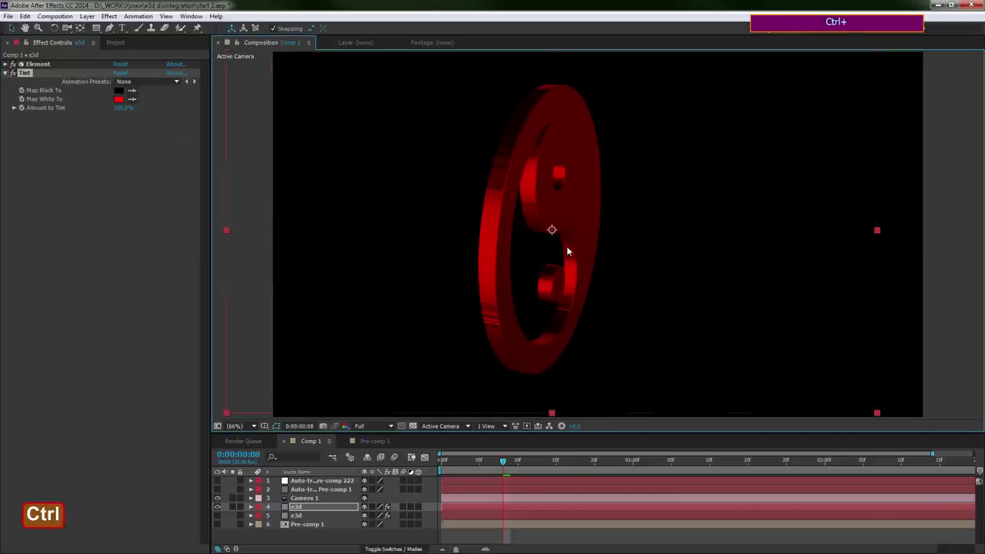
key(ctrl+z)
click(67, 28)
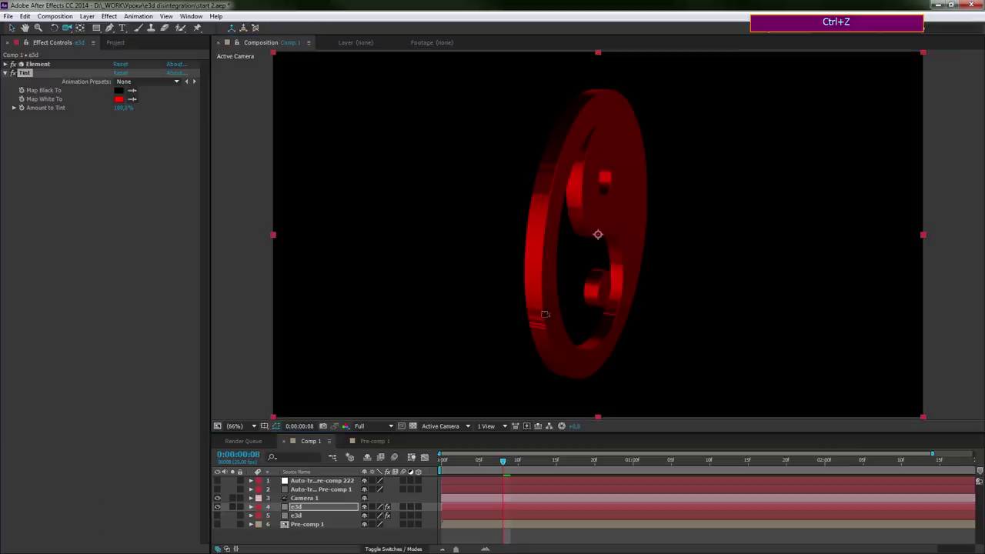
drag(541, 313, 438, 329)
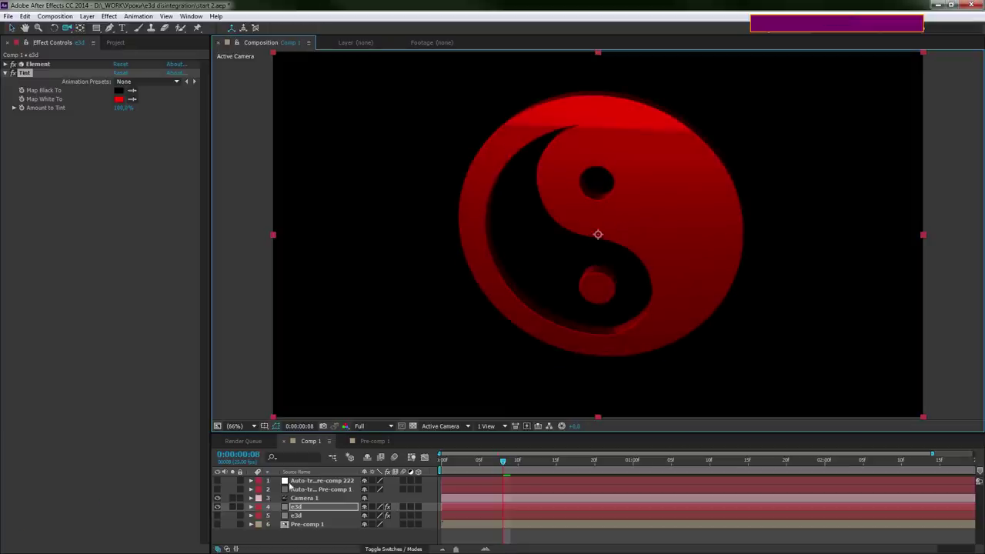
click(217, 516)
drag(595, 197, 674, 194)
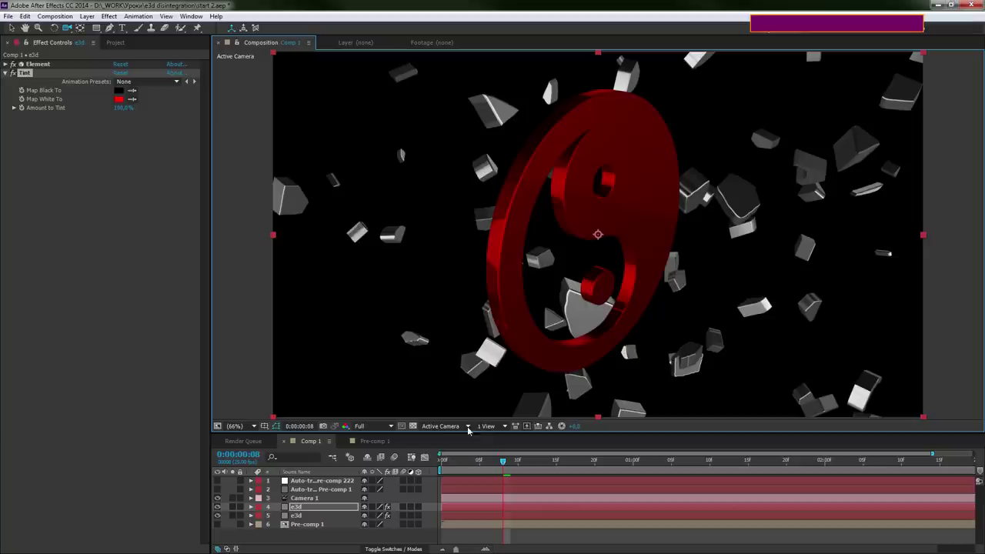
drag(461, 459, 856, 459)
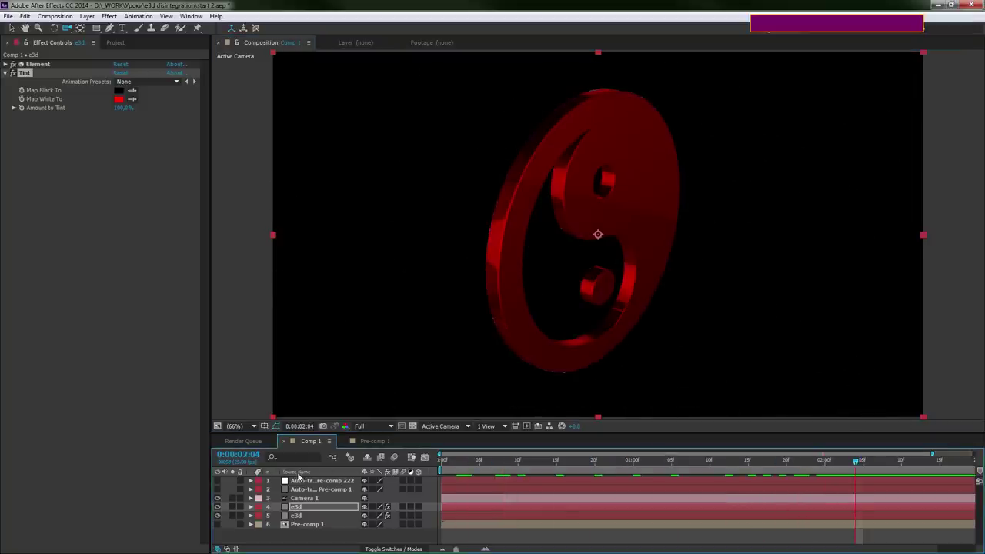
Toggle the solid logo to compare it with the shards, and inspect camera and logo keyframes
click(217, 506)
click(218, 507)
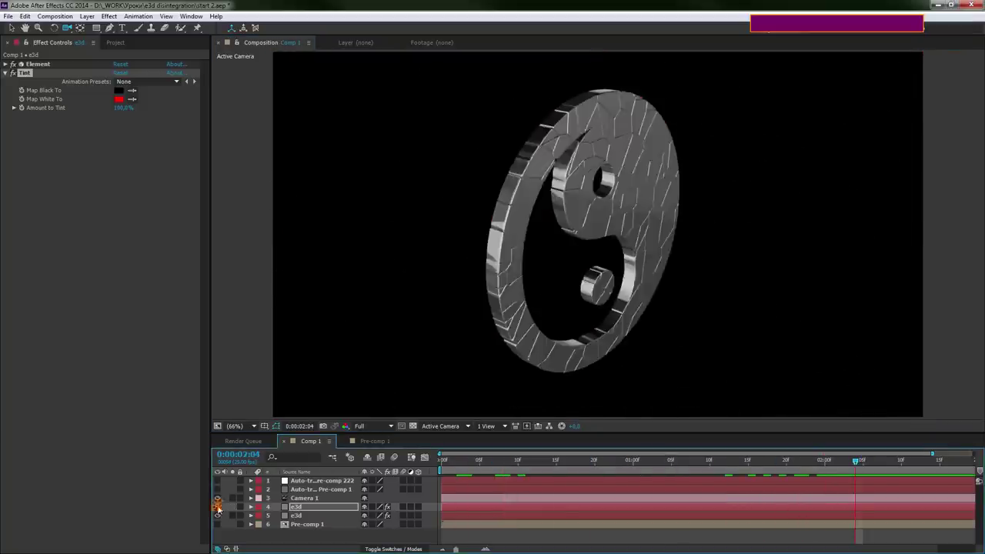
click(218, 508)
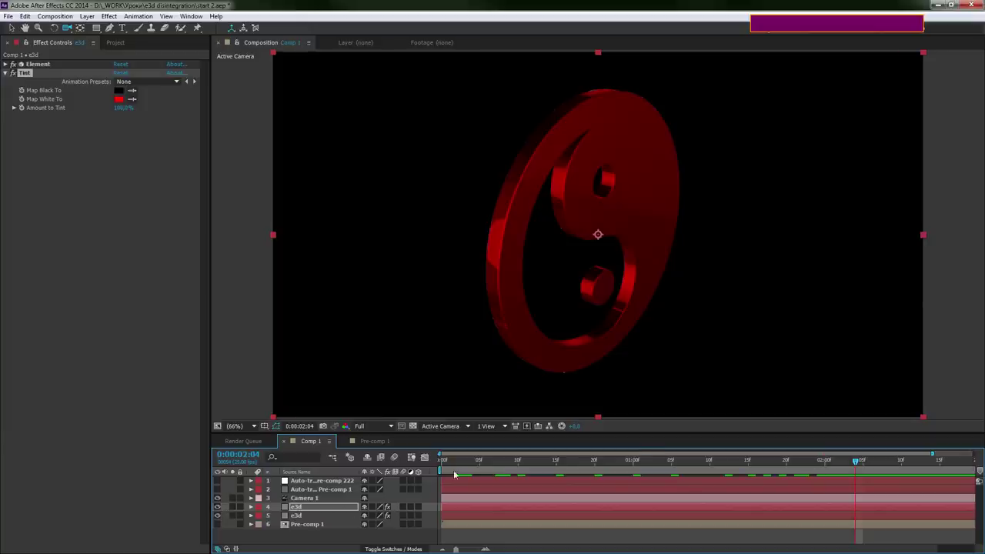
click(312, 498)
key(u)
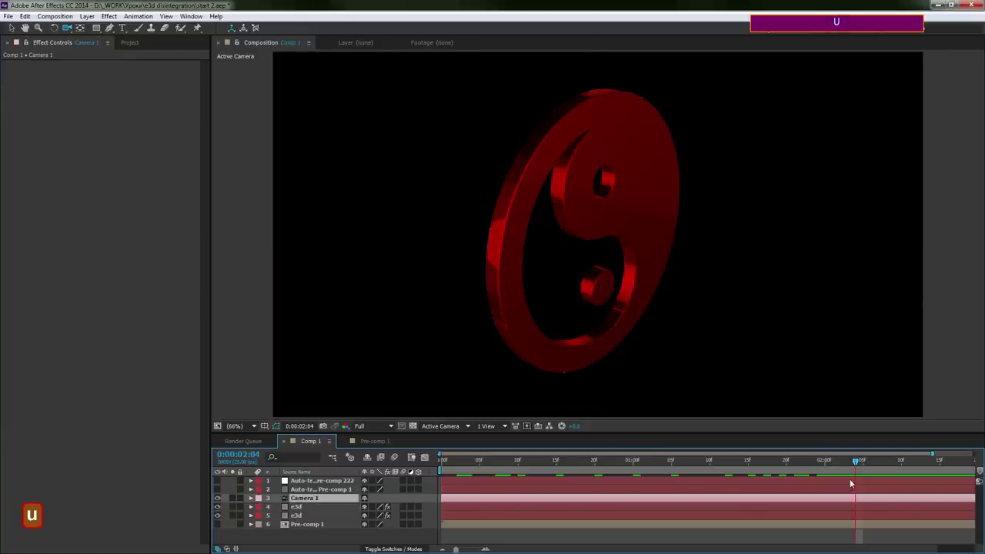
click(806, 506)
key(u)
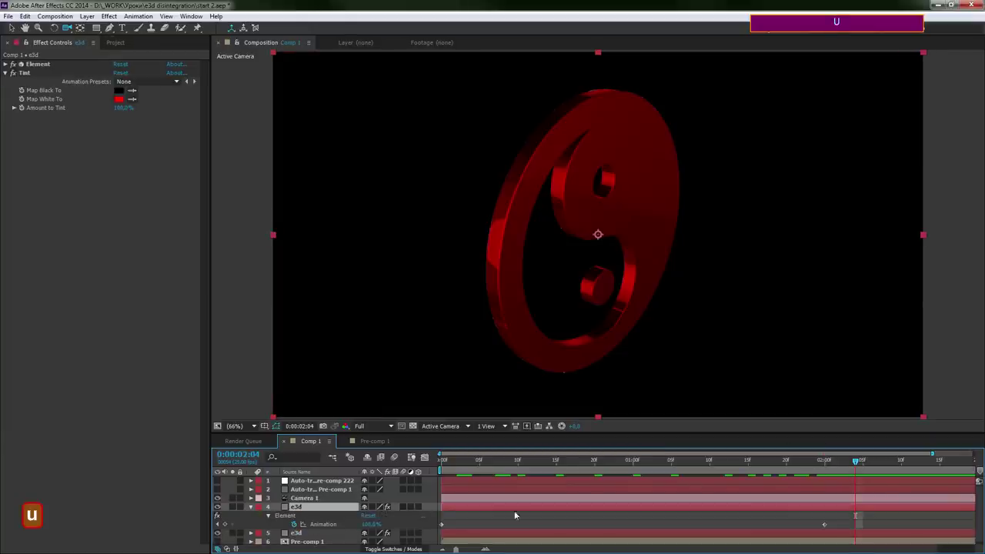
Keyframe the logo's Opacity at 0% at 1:19 and trim the layer to start there
click(778, 460)
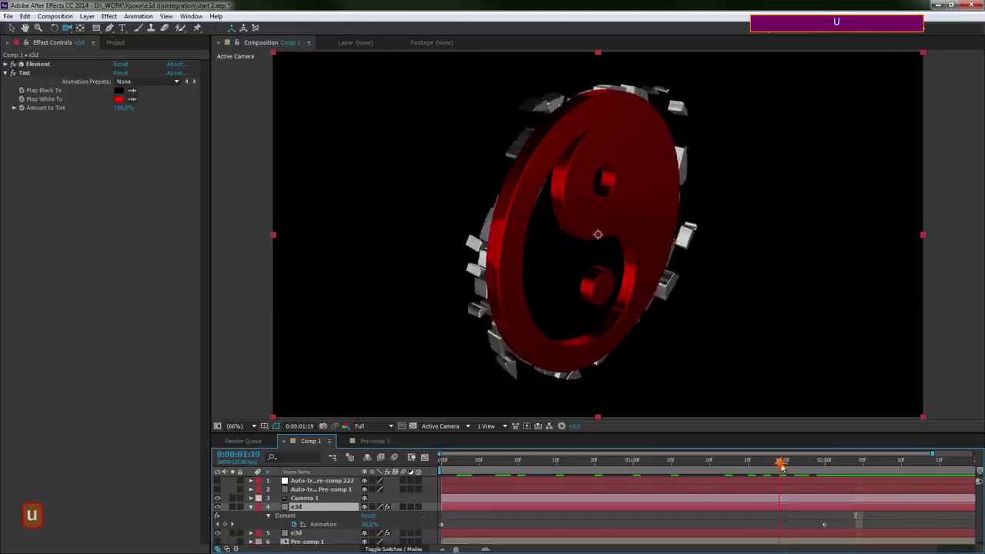
key(t)
click(277, 515)
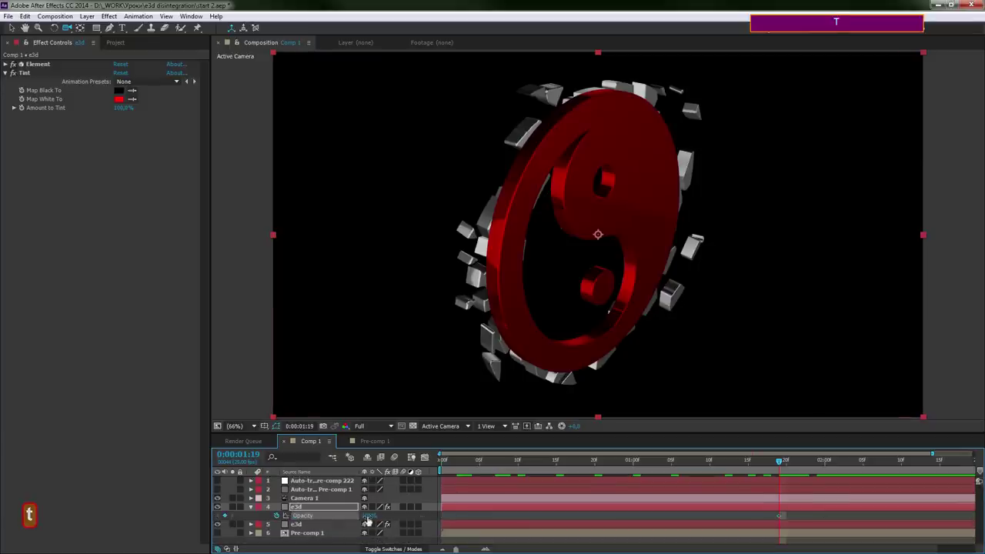
drag(369, 516, 186, 517)
key(alt+bracketleft)
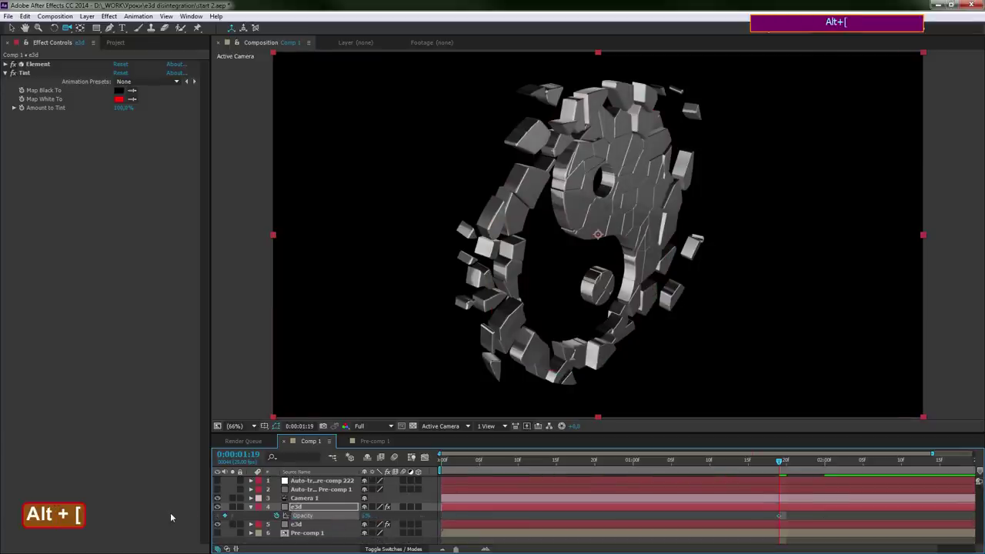
Set Opacity to 100% at 2:05, move the start keyframe to 1:23, and apply Easy Ease
key(u)
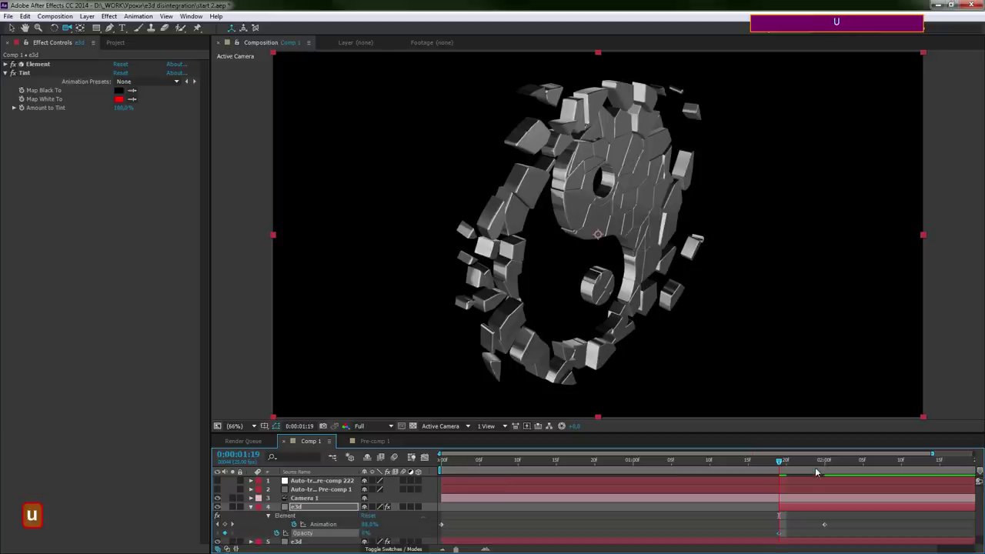
drag(817, 474, 867, 471)
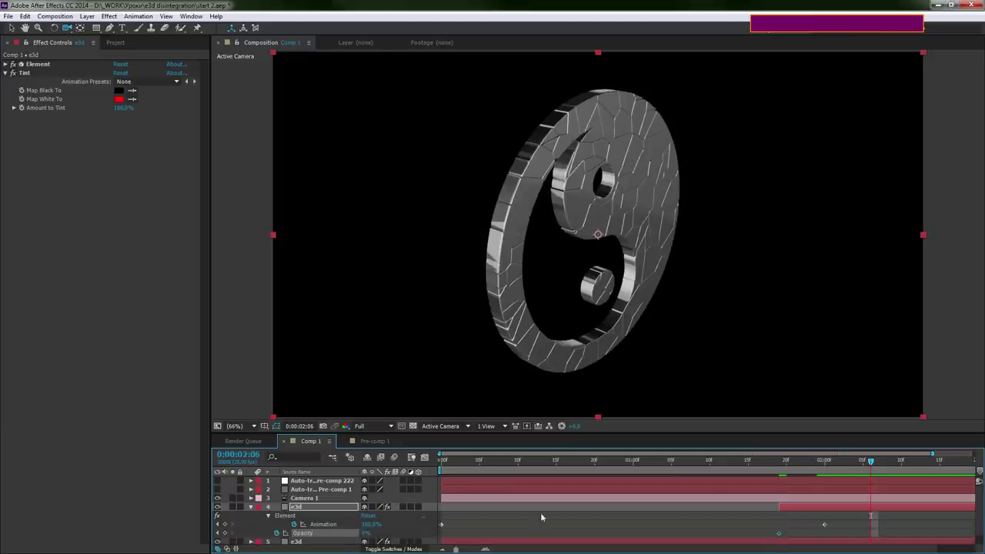
drag(362, 534, 710, 533)
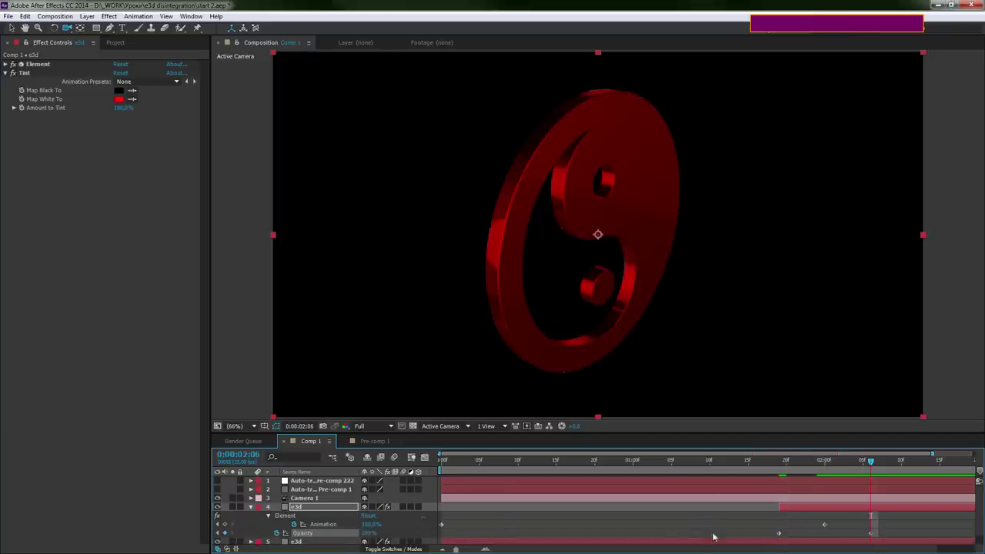
drag(752, 459, 809, 467)
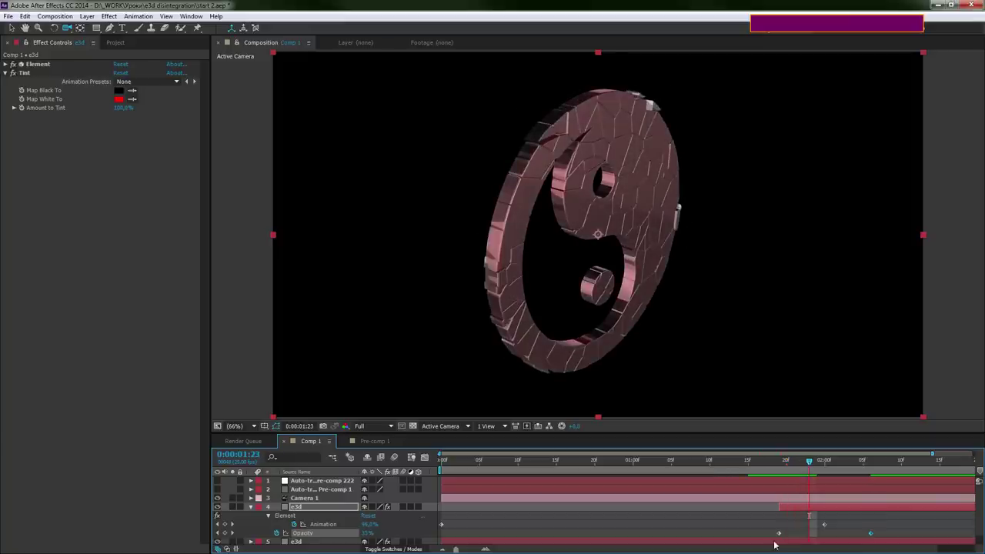
mouse_move(779, 533)
mouse_down()
mouse_move(811, 536)
mouse_move(802, 533)
mouse_up()
key(F9)
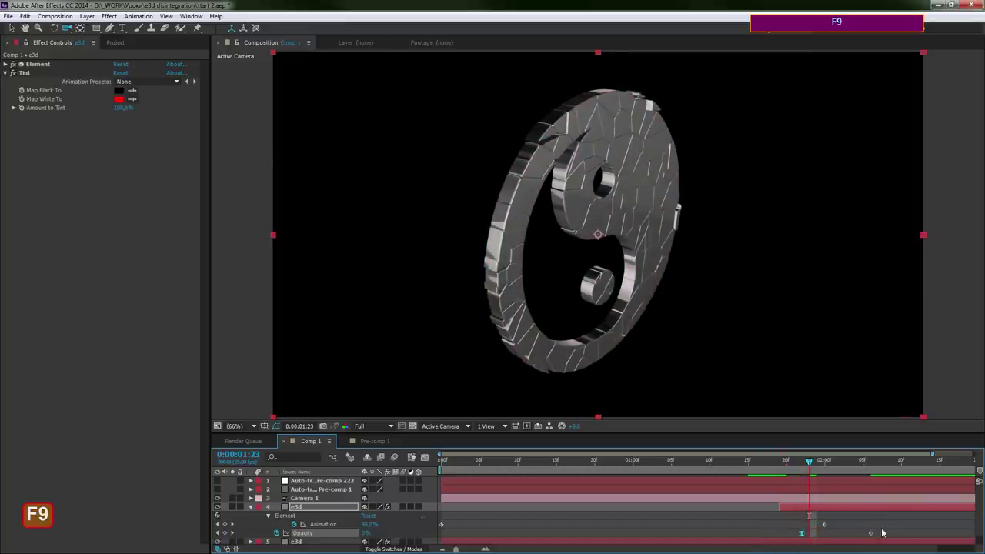
click(887, 535)
Turn off the red Tint and review the crossfade around 1:23
mouse_move(816, 462)
mouse_down()
mouse_move(911, 484)
mouse_move(875, 497)
mouse_move(897, 490)
mouse_up()
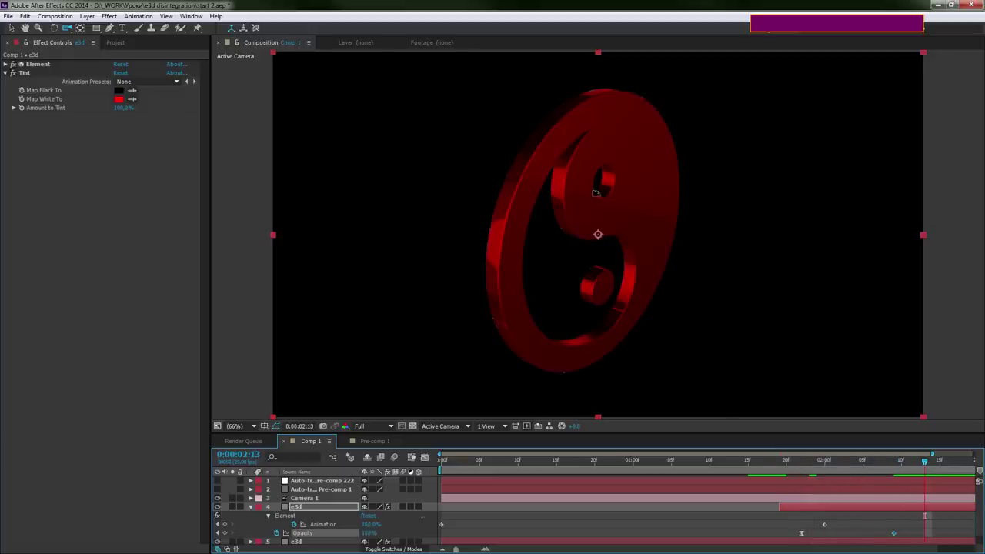
click(25, 73)
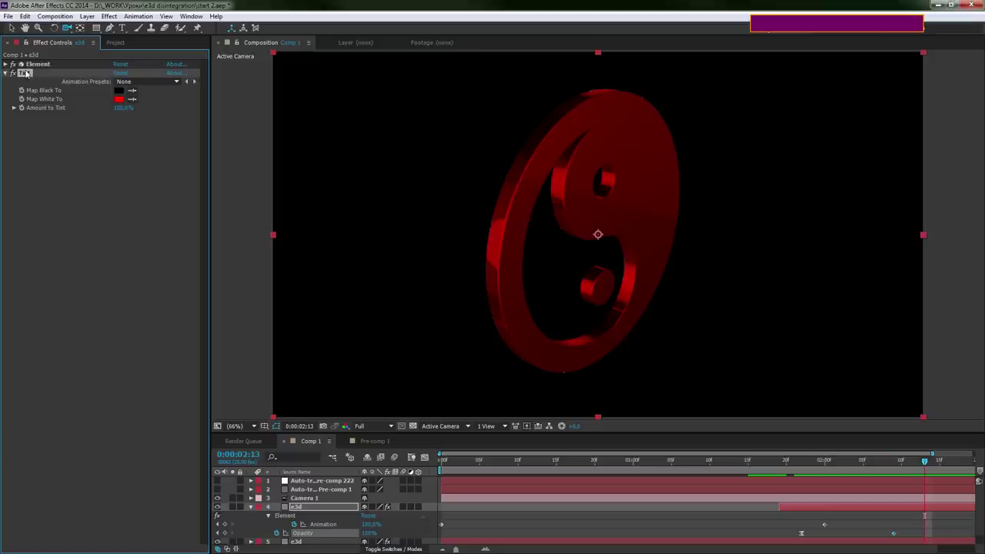
click(13, 72)
drag(783, 464, 846, 533)
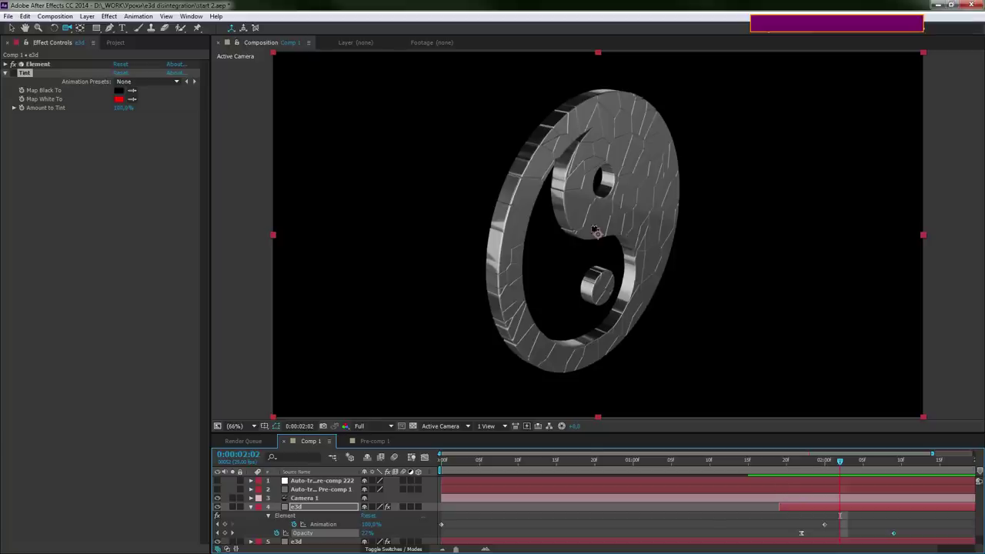
drag(604, 245, 592, 237)
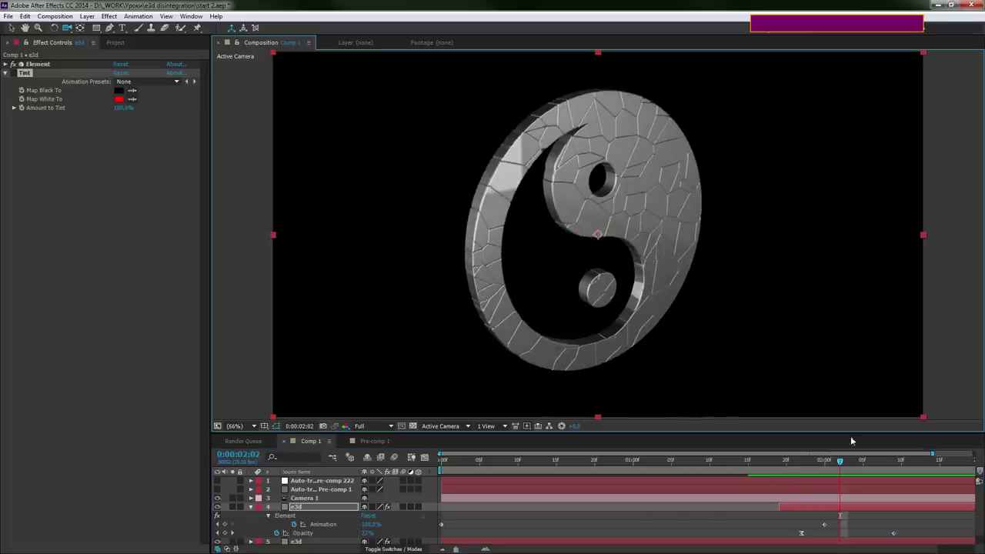
mouse_move(840, 460)
mouse_down()
mouse_move(816, 463)
mouse_move(873, 481)
mouse_up()
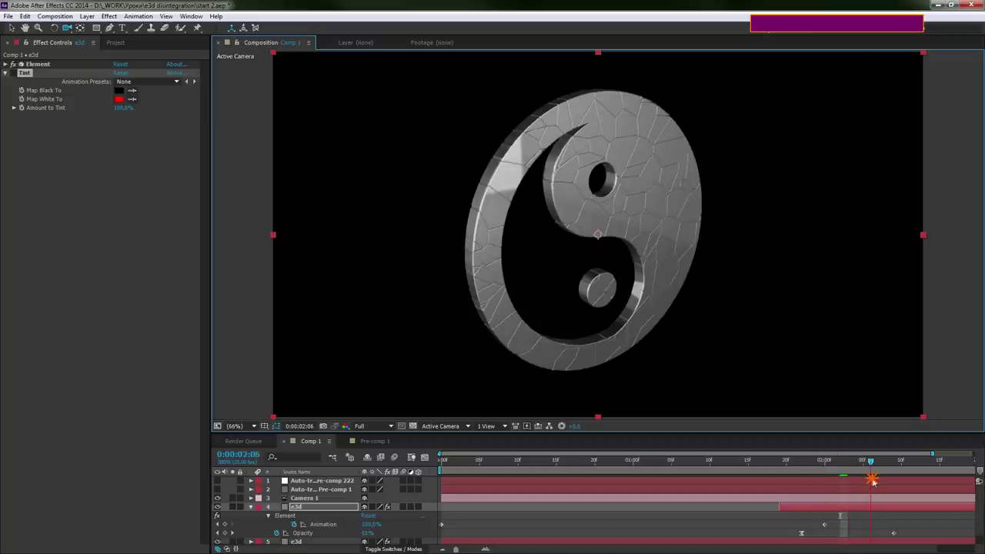
Keyframe Camera 1's Position at frame 0 and orbit to new framings at the end and start
key(Home)
click(317, 498)
key(p)
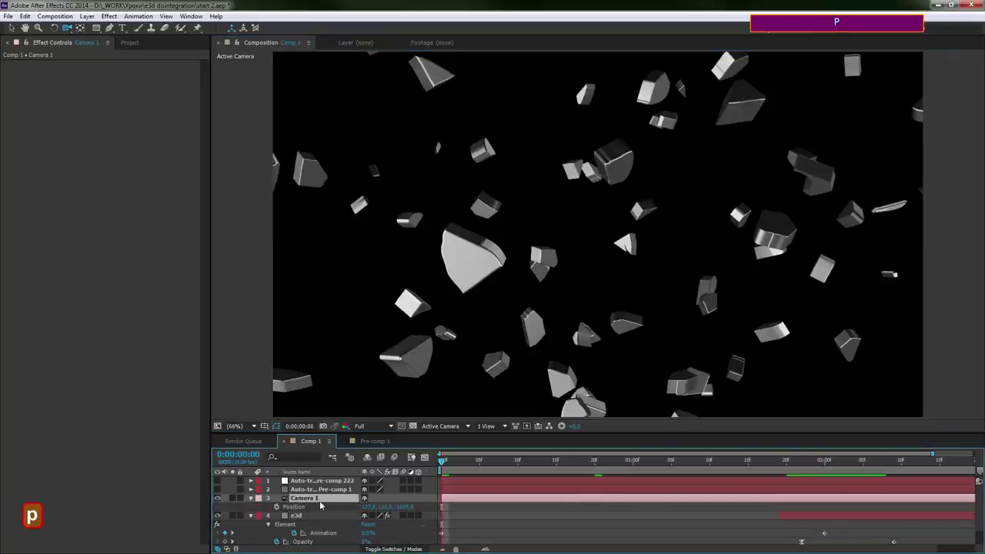
click(277, 507)
key(End)
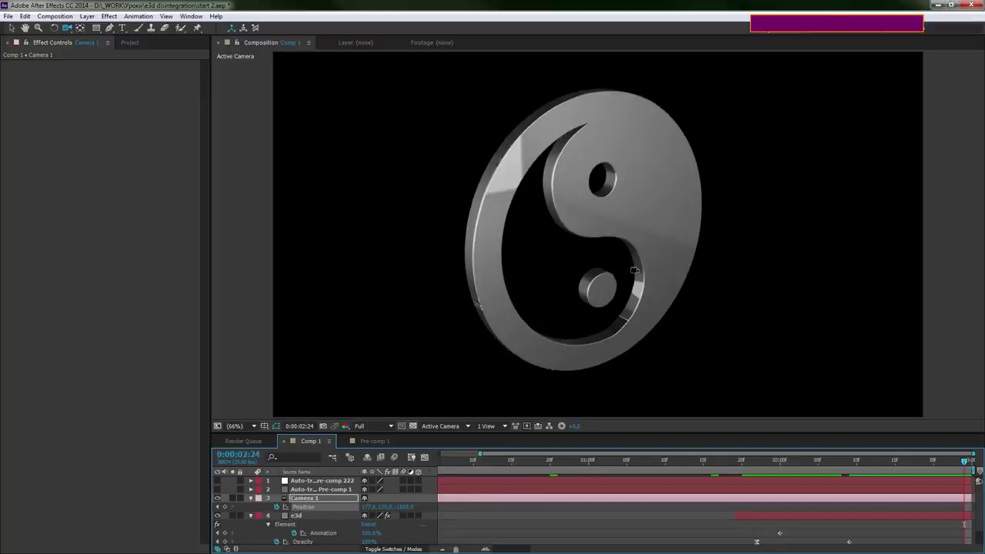
key(minus)
drag(682, 358, 504, 202)
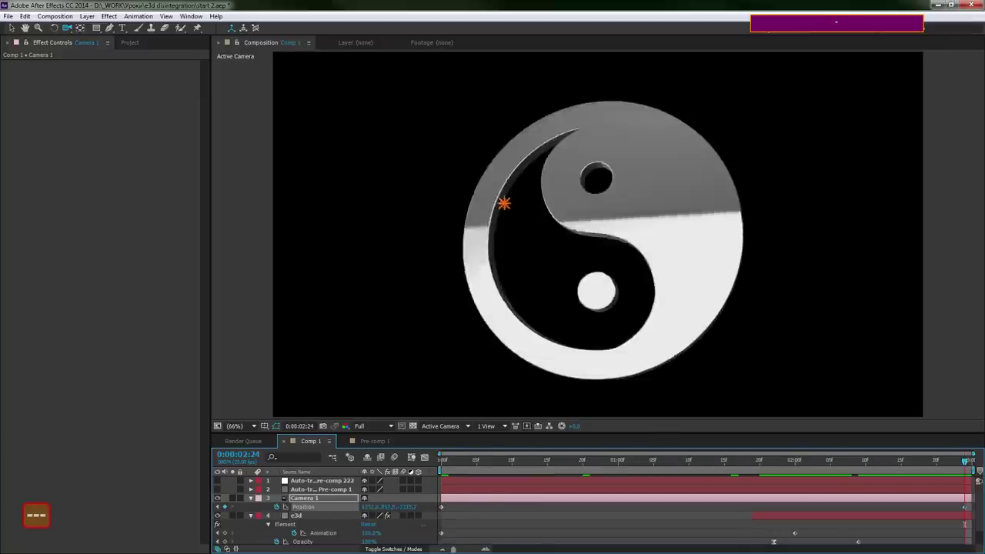
key(Home)
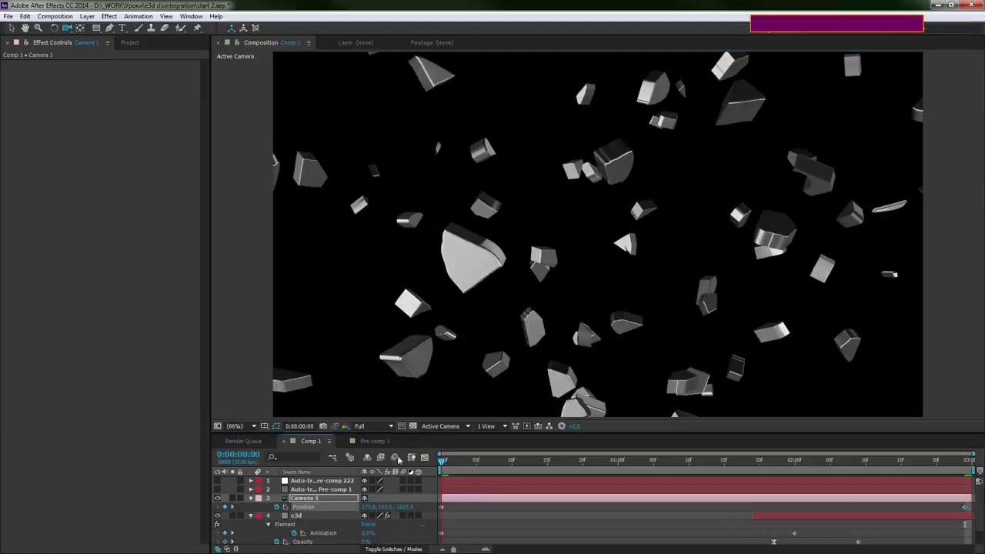
drag(579, 217, 585, 226)
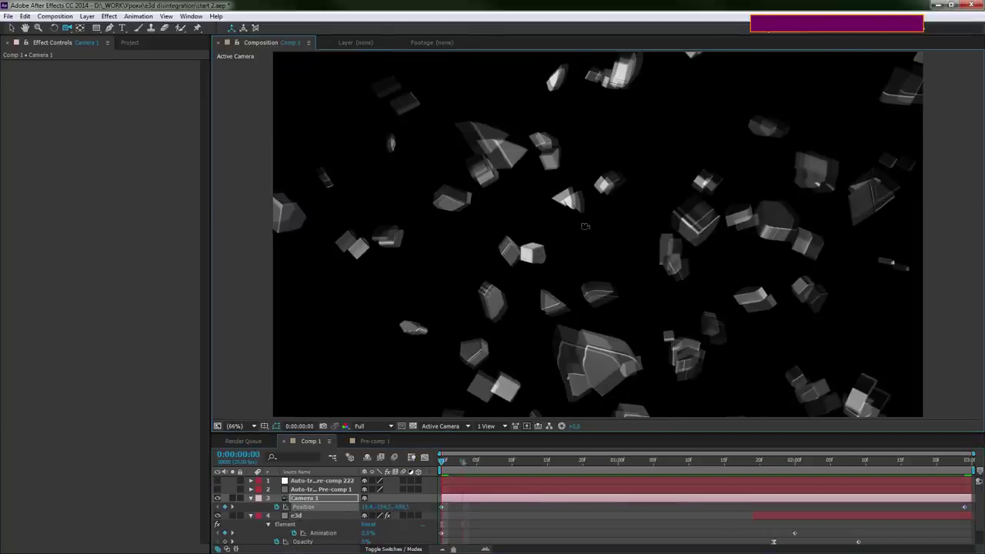
Preview the camera move, adjust the starting angle, preview again, and collapse Camera 1
click(463, 460)
key(KP_0)
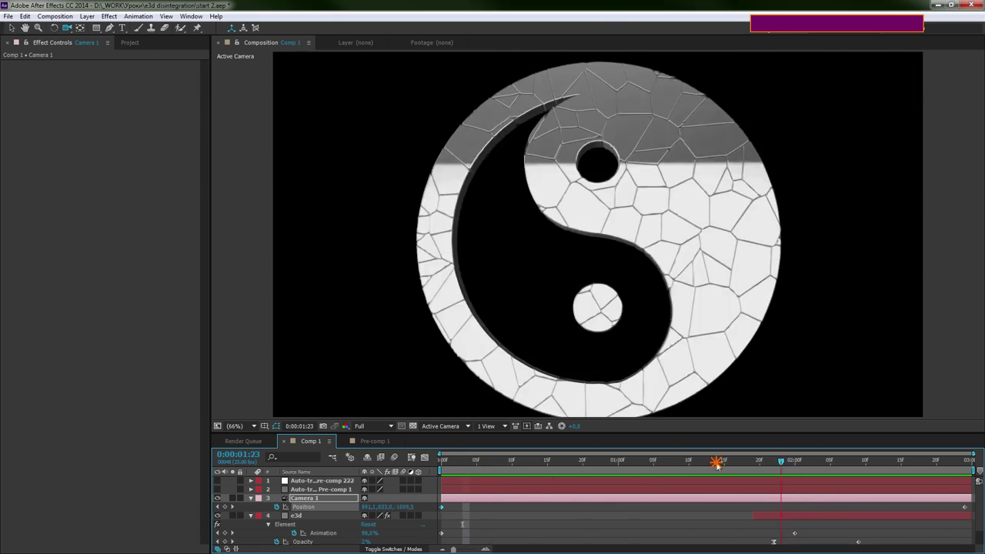
click(441, 461)
drag(547, 255, 408, 272)
key(KP_0)
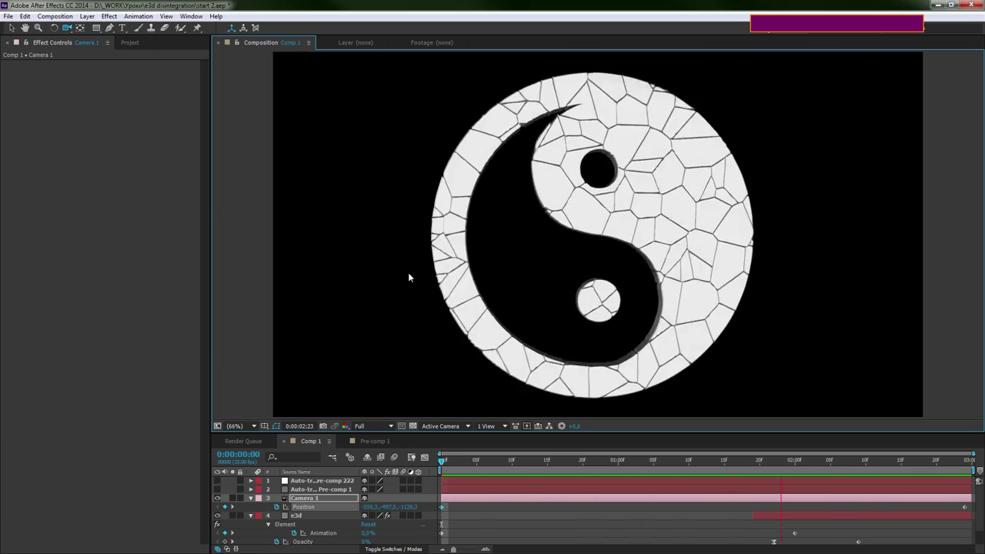
key(KP_0)
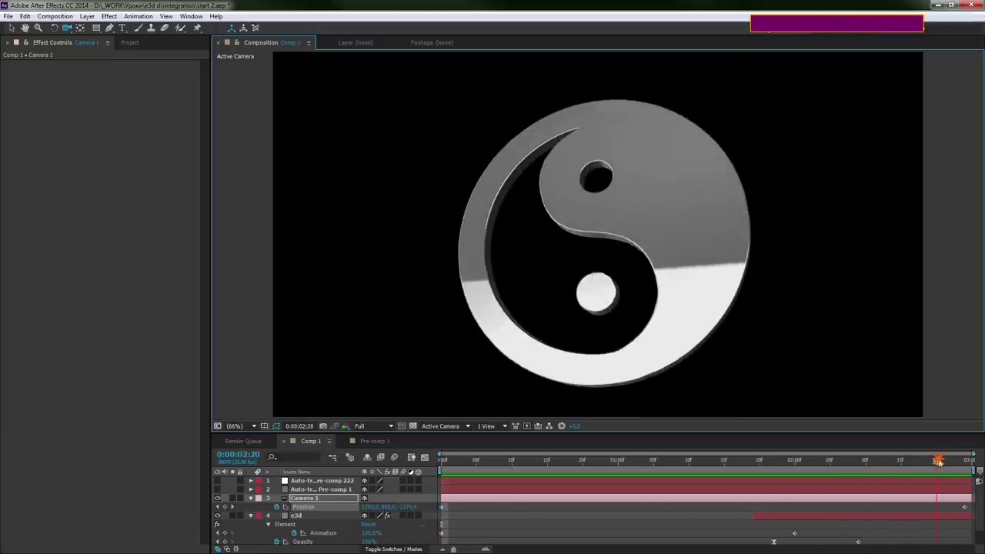
click(252, 498)
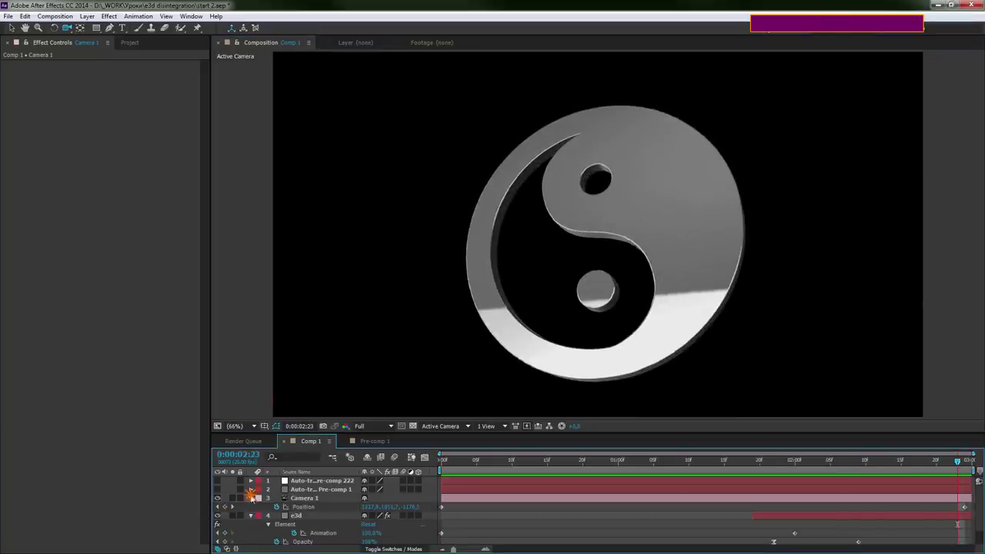
click(251, 498)
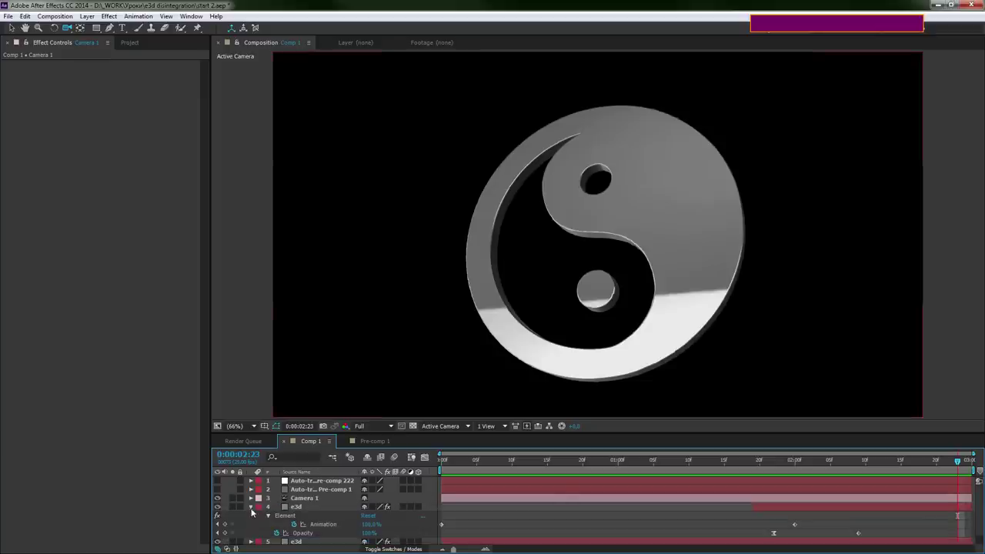
Move Pre-comp 1 above the camera in the layer stack and make it a 3D layer
click(251, 508)
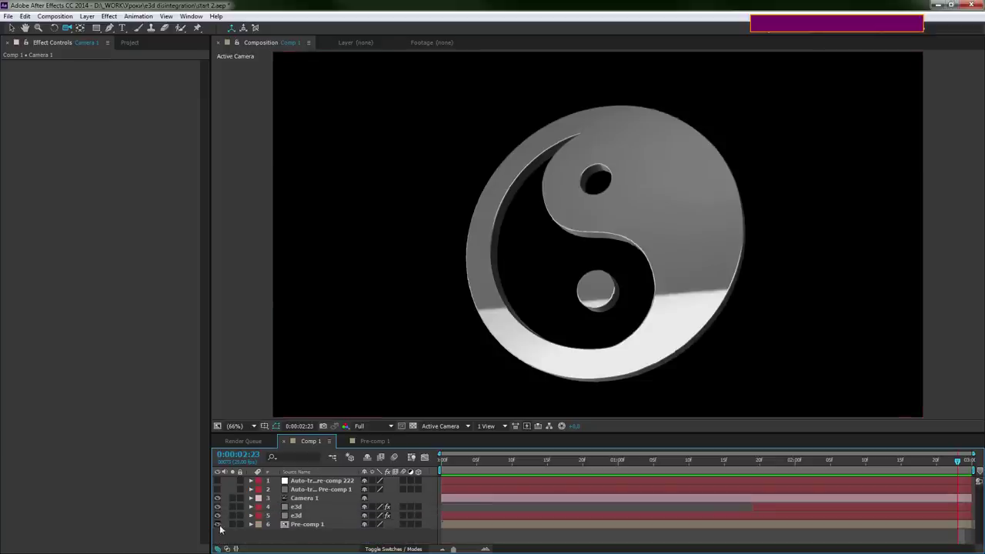
drag(308, 524, 315, 498)
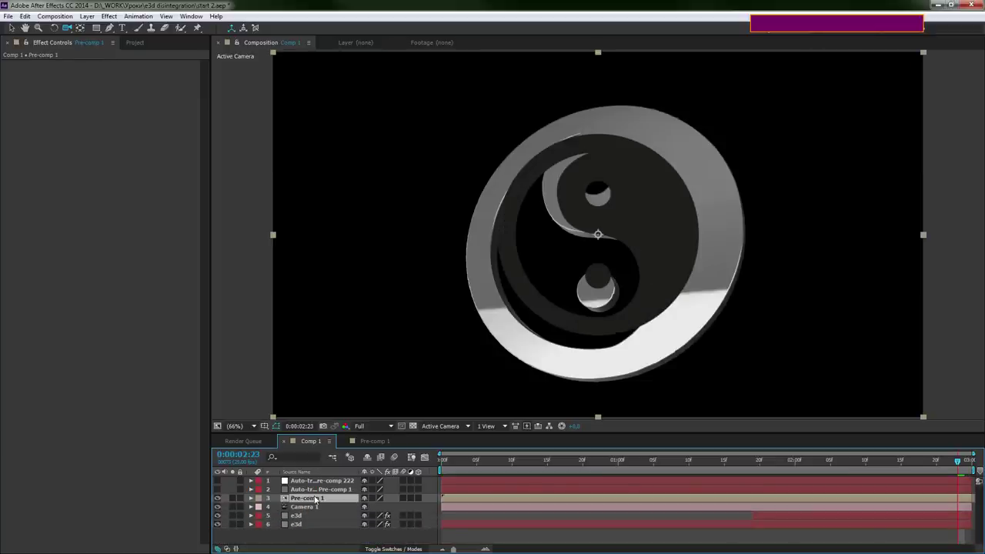
key(F4)
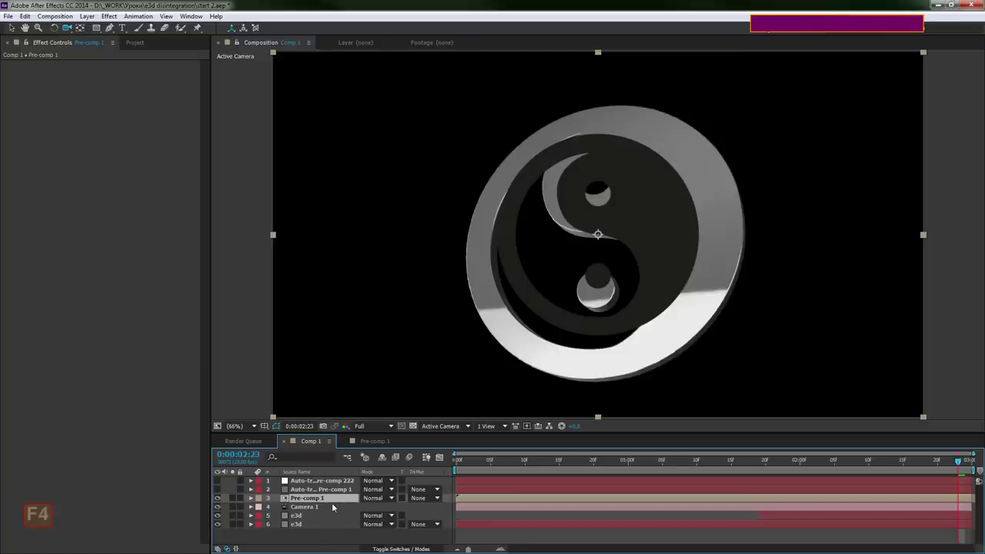
key(F4)
click(418, 498)
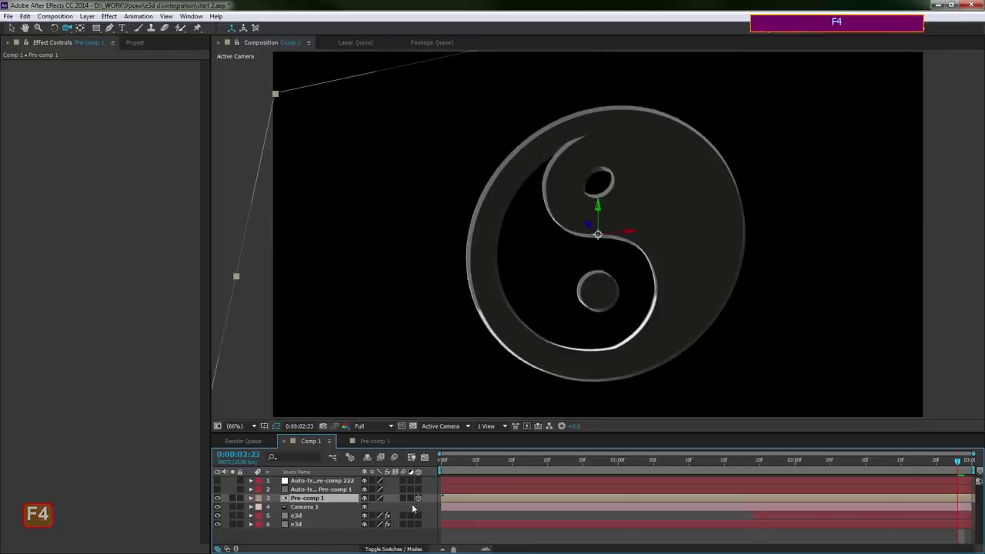
At 0:00:02:20, scrub Pre-comp 1's Z Position to line it up with the logo
drag(805, 468, 825, 461)
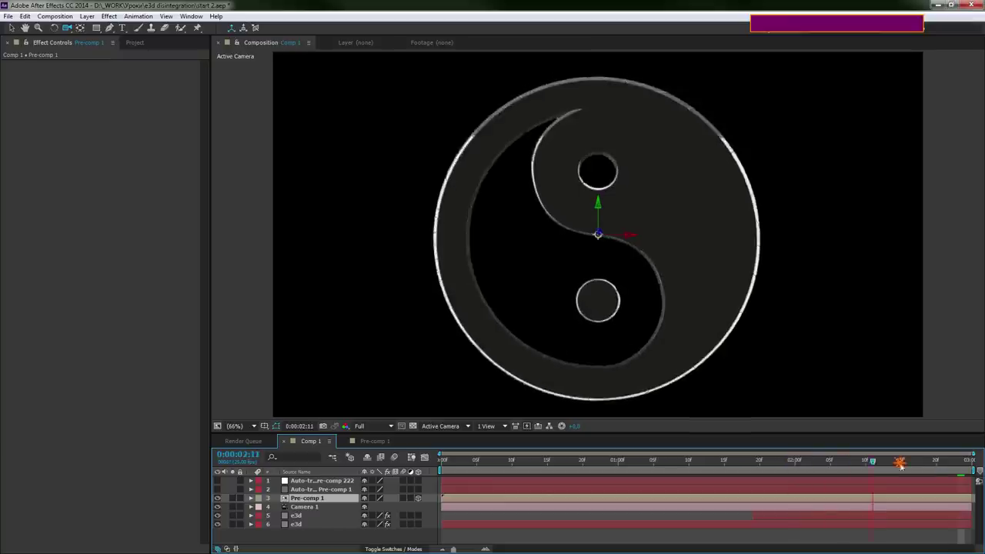
drag(825, 462, 935, 462)
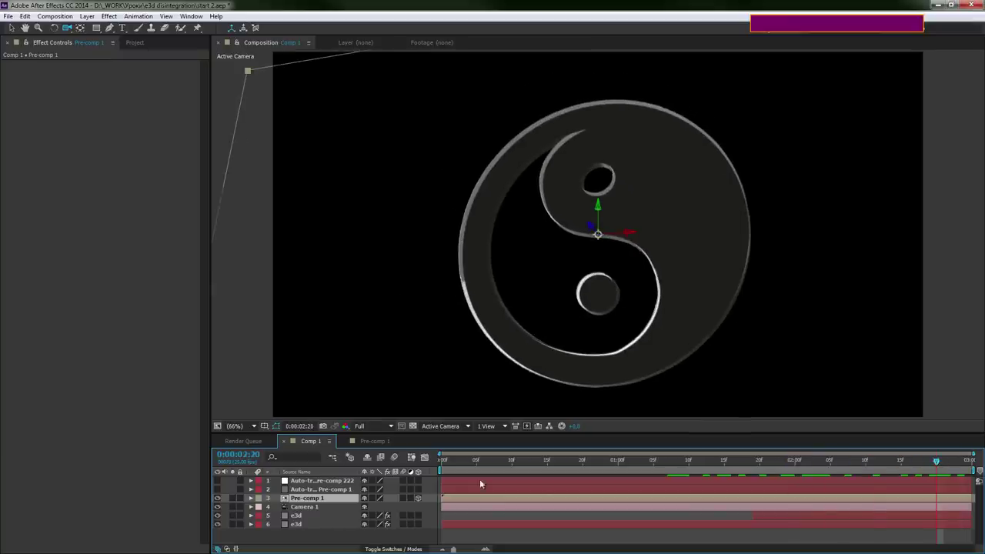
key(p)
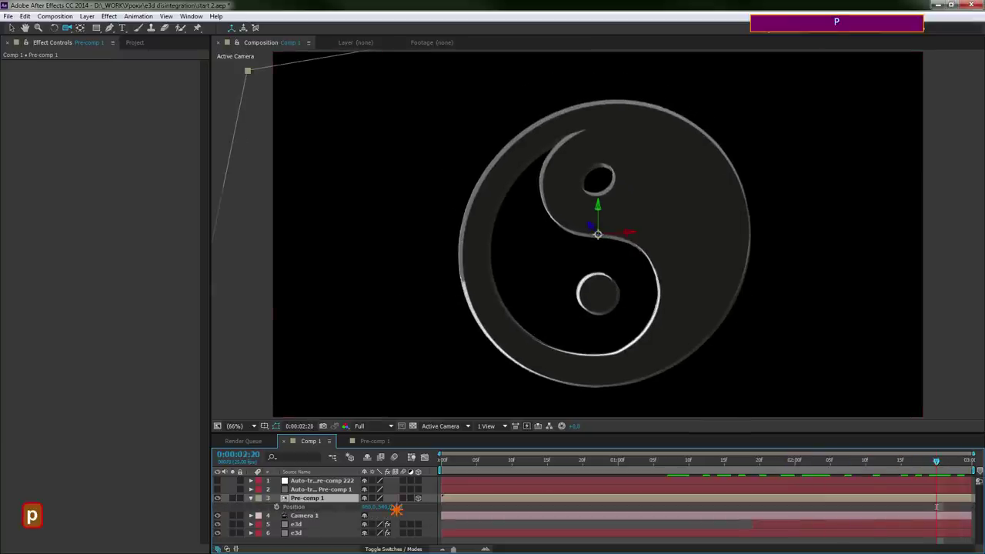
drag(396, 508, 382, 507)
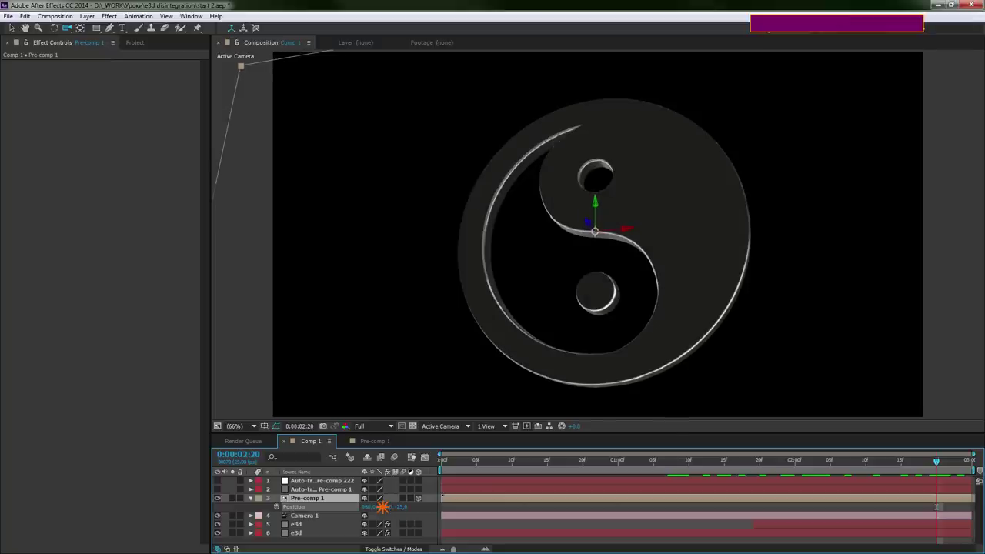
drag(384, 507, 386, 506)
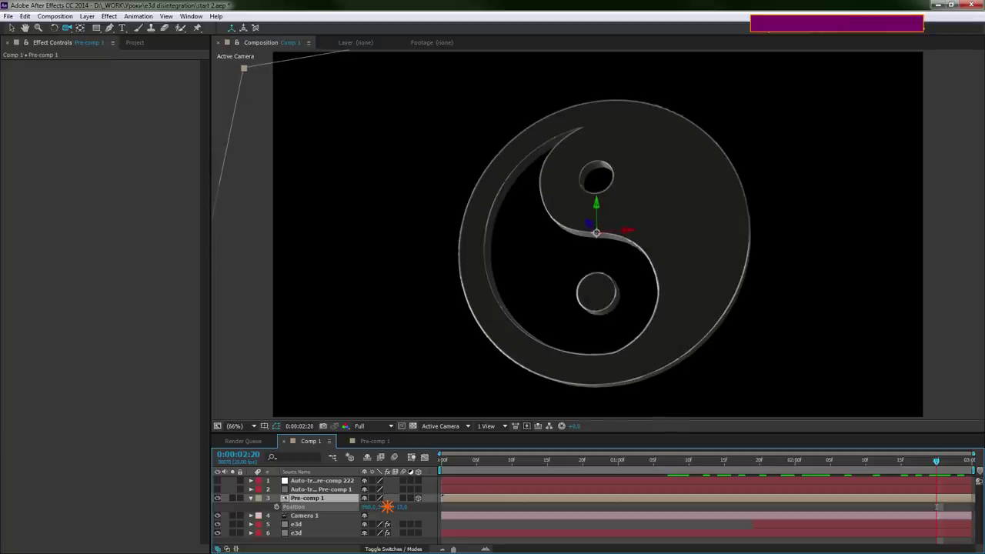
key(Return)
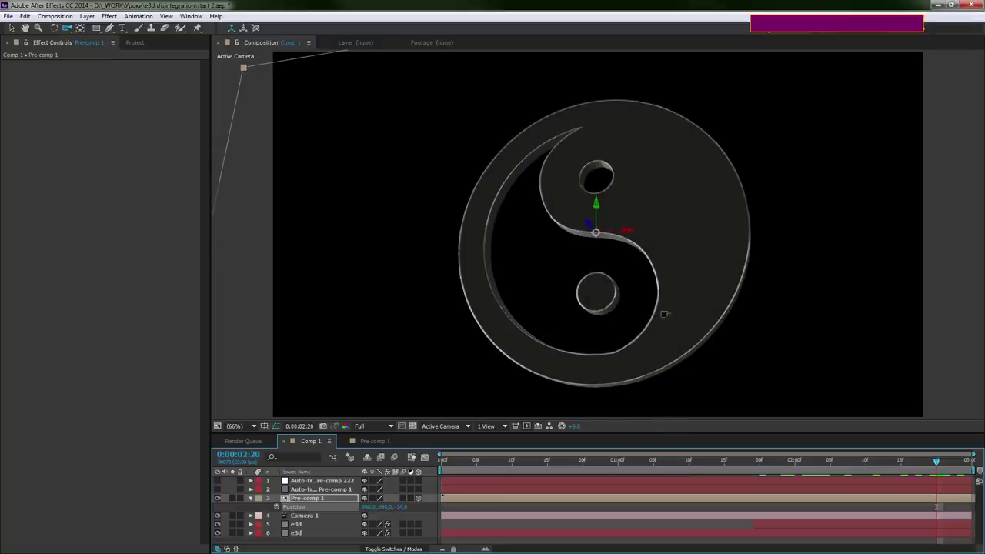
drag(638, 222, 568, 237)
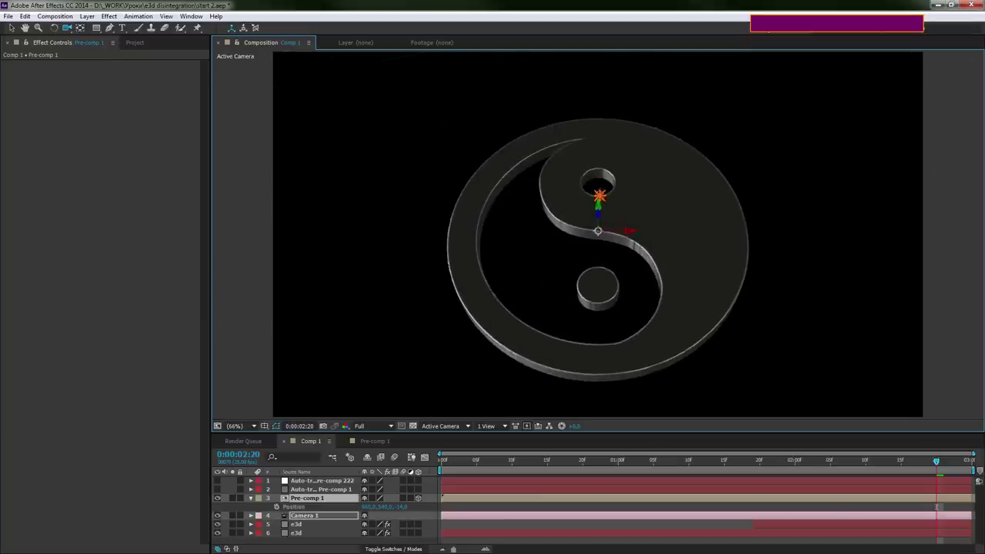
drag(568, 236, 607, 203)
click(366, 449)
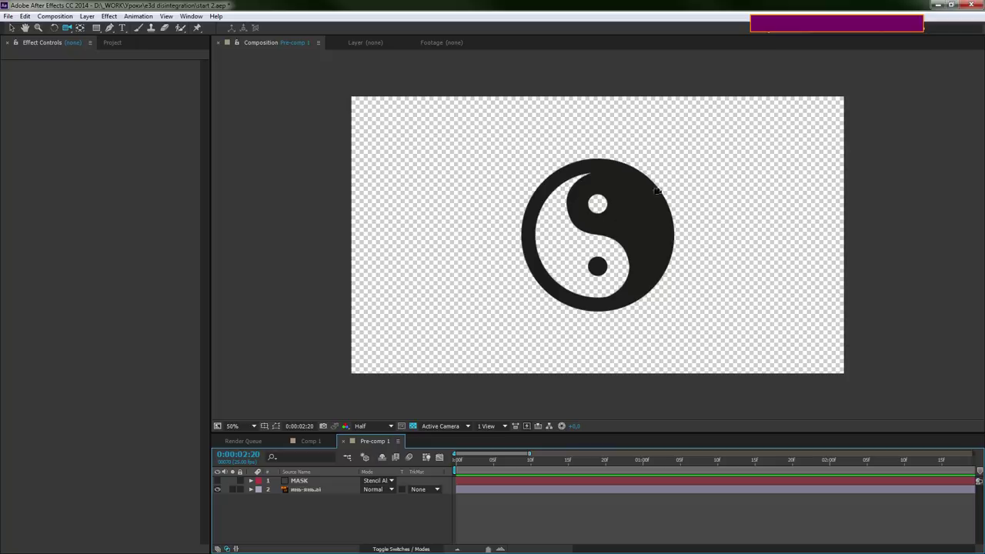
click(310, 441)
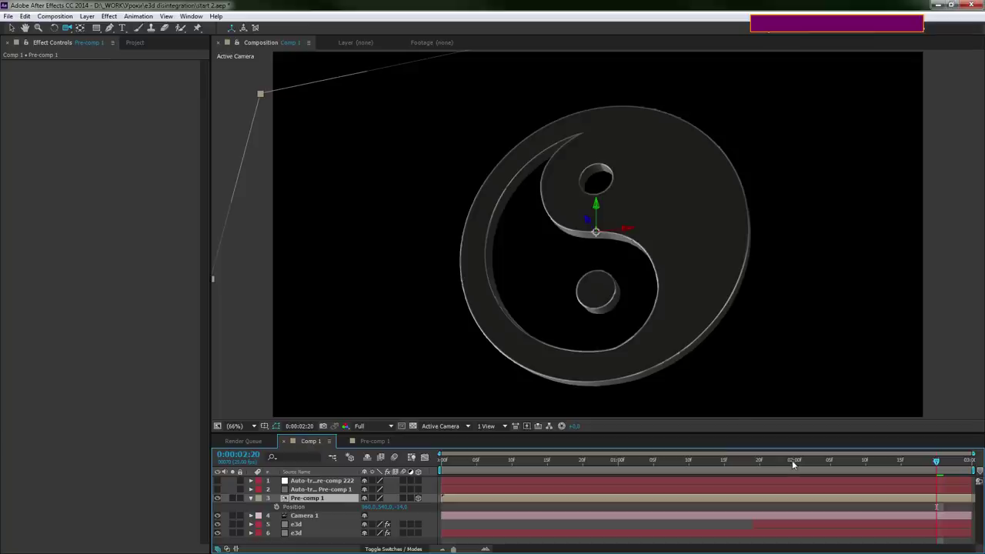
drag(792, 465, 785, 468)
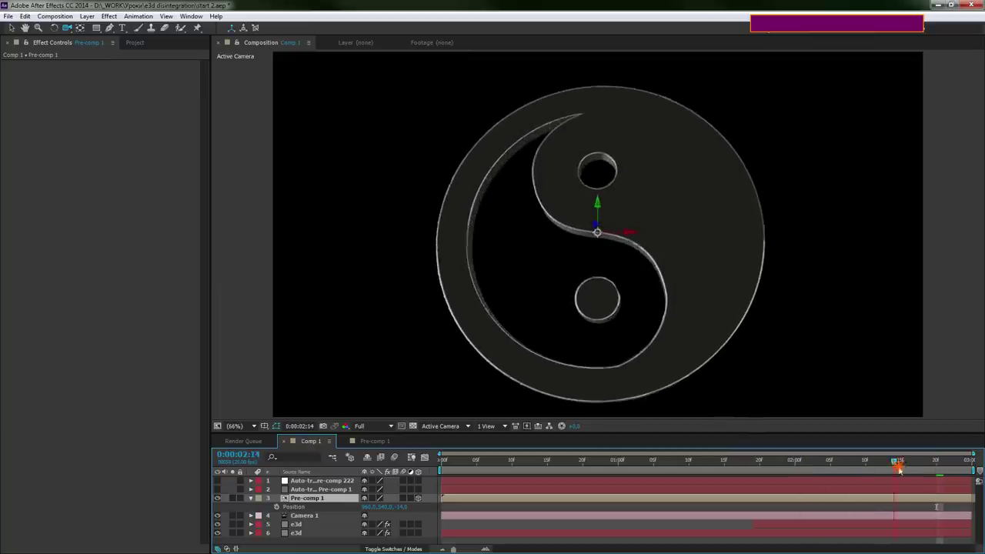
key(space)
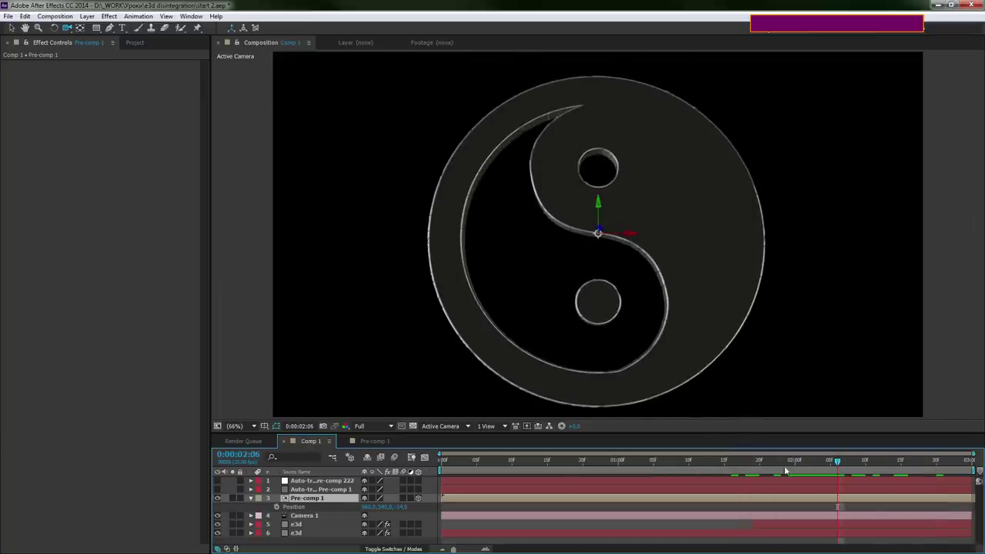
click(216, 498)
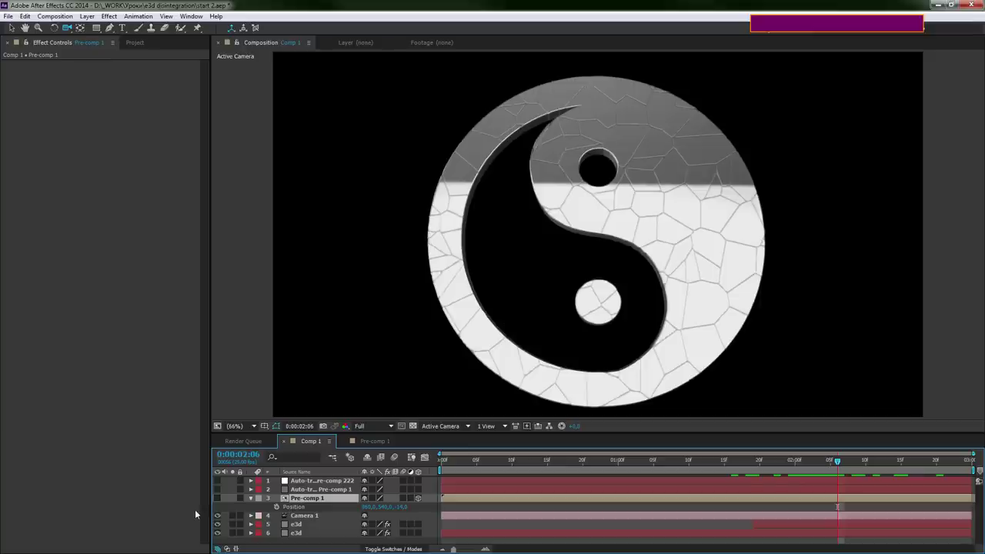
click(218, 498)
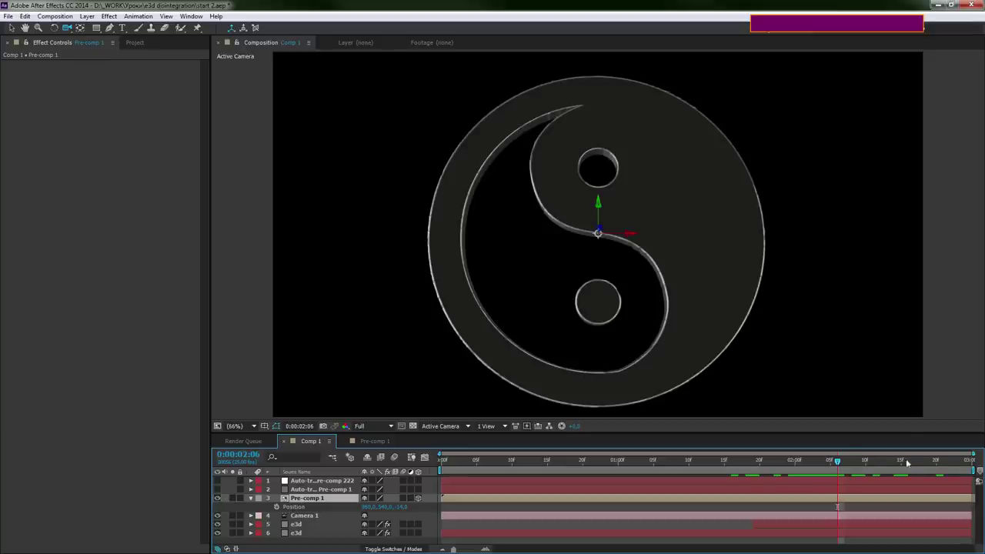
mouse_move(843, 465)
mouse_down()
mouse_move(868, 465)
mouse_move(820, 477)
mouse_up()
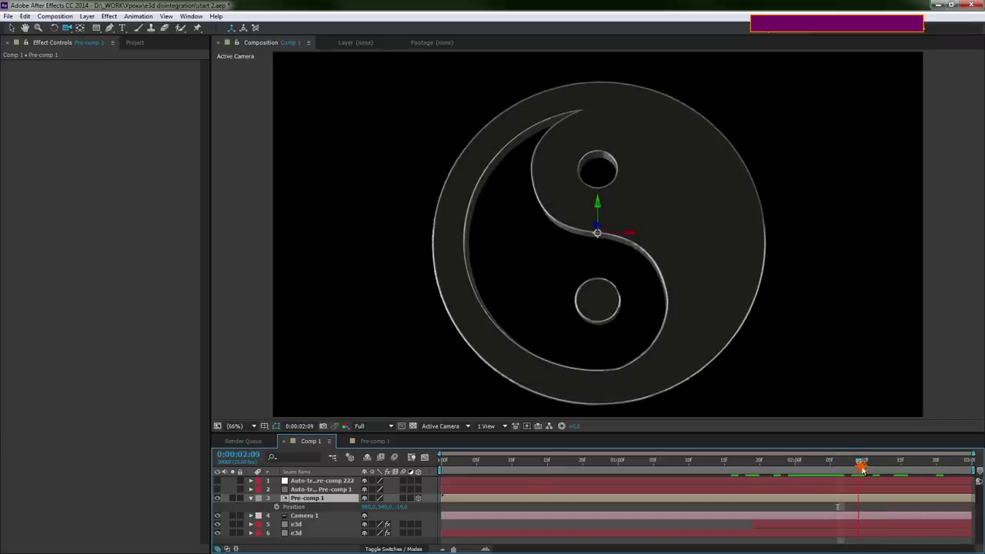
Trim Pre-comp 1 to start at the e3d shard layer's in-point
click(303, 505)
click(768, 524)
key(i)
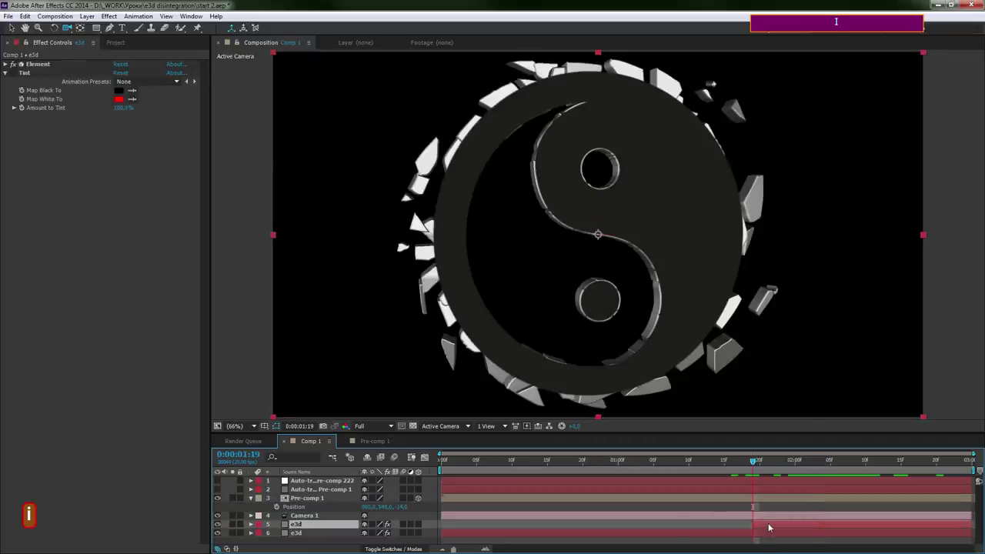
click(762, 499)
key(bracketleft)
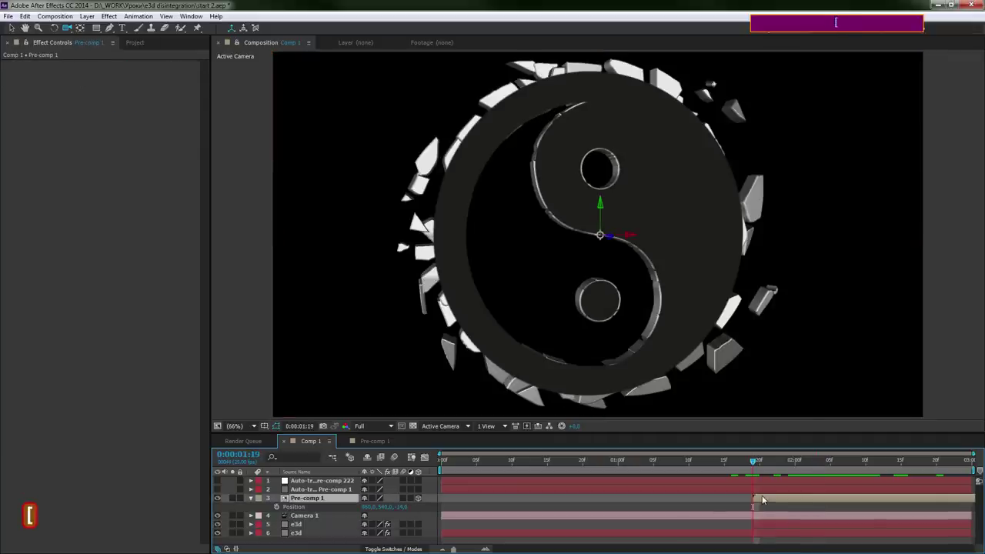
Copy the e3d Opacity keyframes onto Pre-comp 1, shift them slightly later, and check at 2:10
click(774, 523)
key(t)
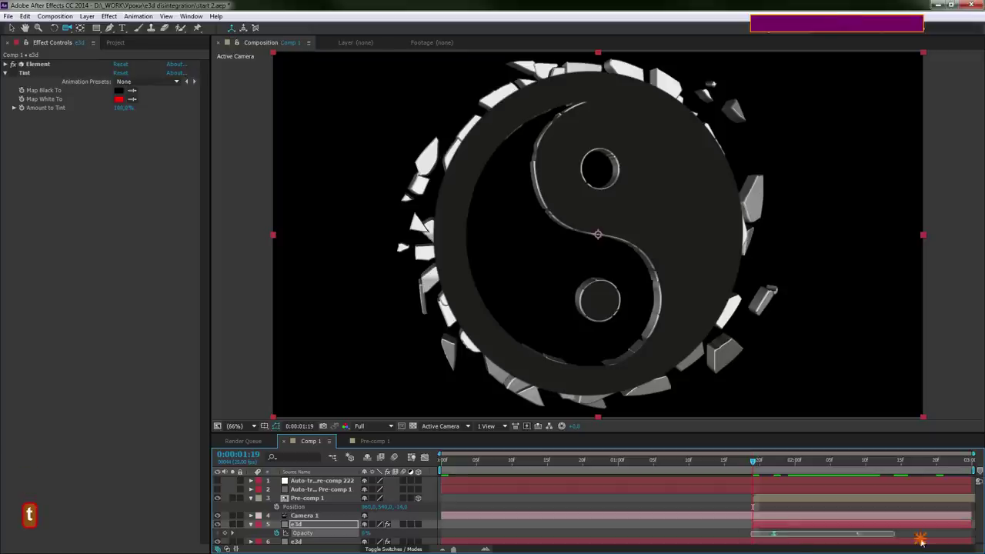
key(ctrl+c)
click(782, 498)
key(ctrl+v)
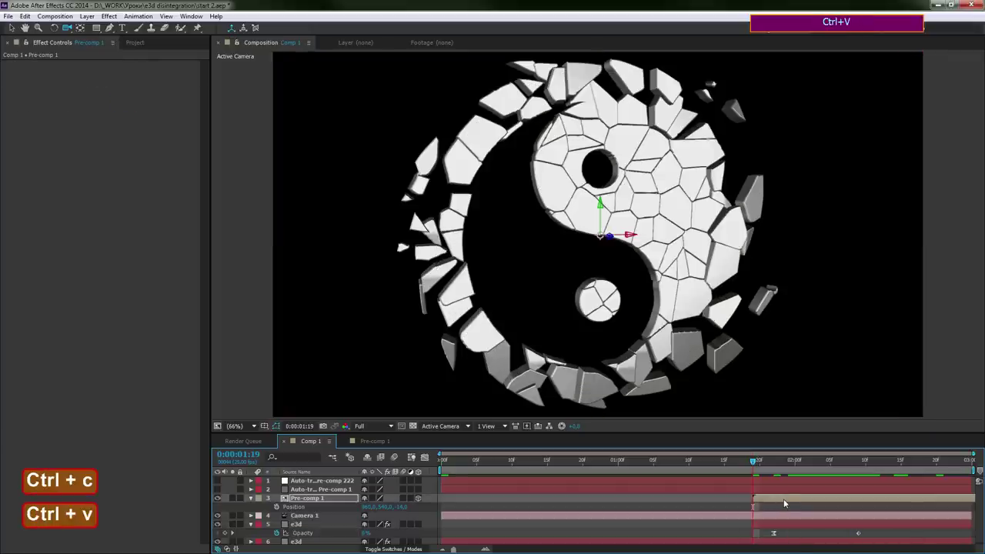
key(u)
click(765, 510)
drag(767, 510, 794, 513)
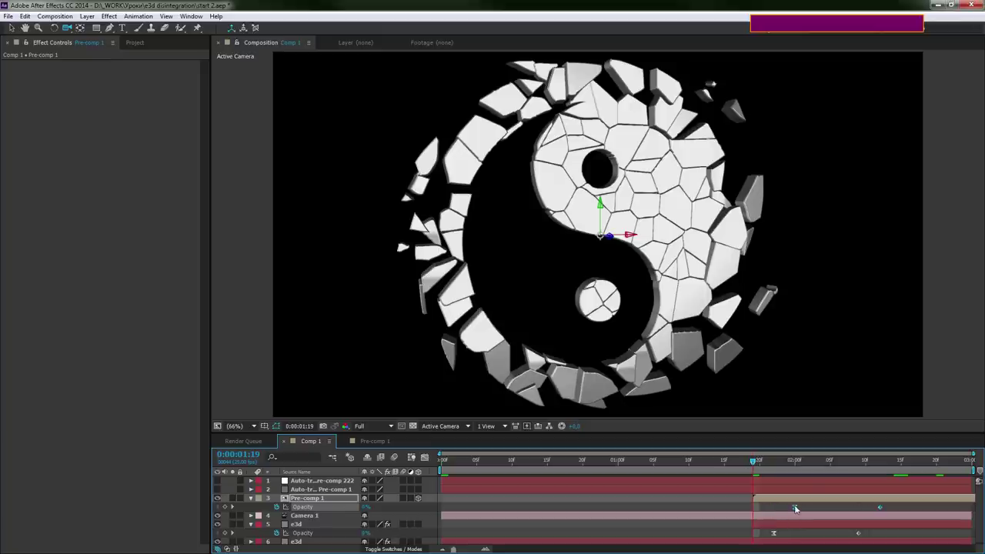
drag(754, 462, 833, 491)
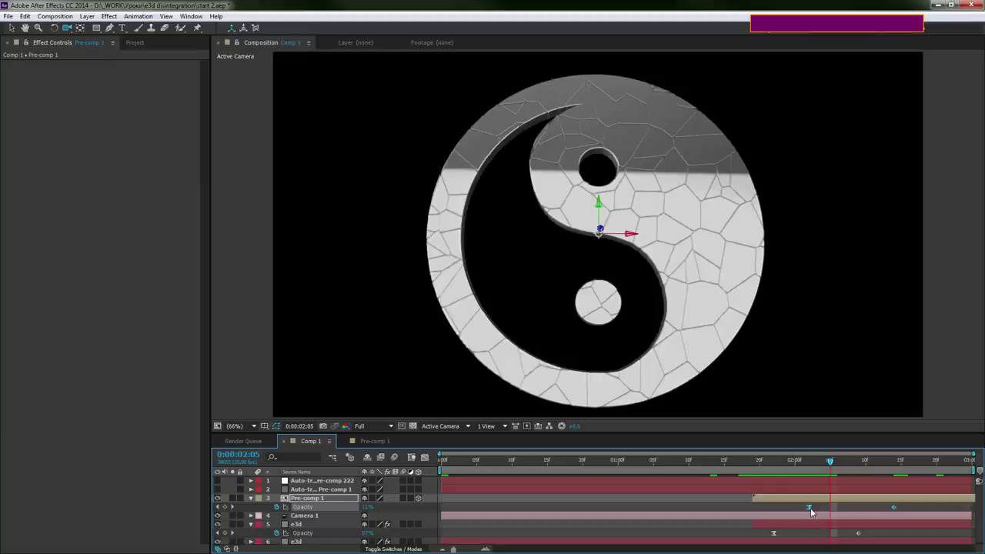
mouse_move(829, 462)
mouse_down()
mouse_move(868, 464)
mouse_move(865, 473)
mouse_move(837, 473)
mouse_up()
Toggle the e3d shard layer to check the crossfade, then make the solid logo visible
click(304, 526)
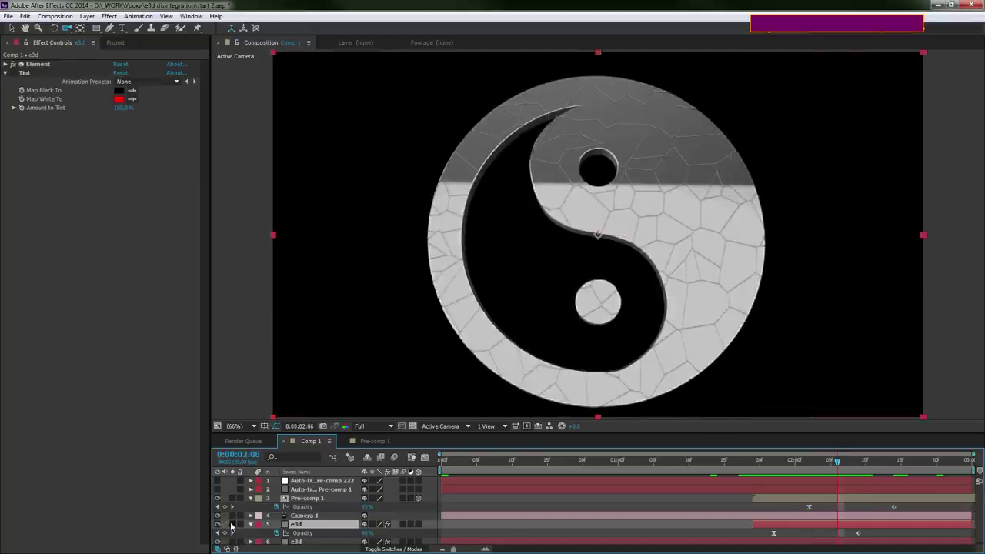
click(232, 524)
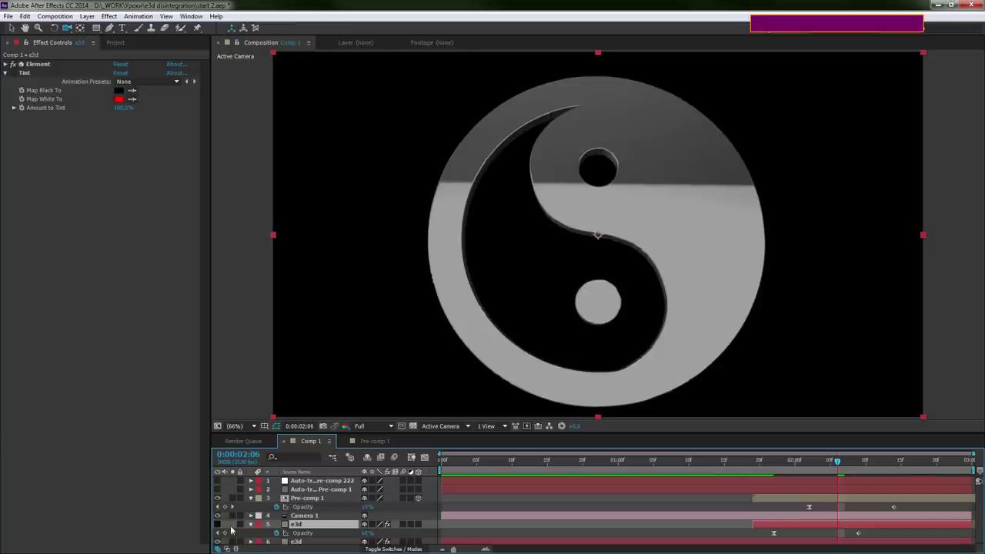
click(233, 524)
drag(766, 470, 915, 479)
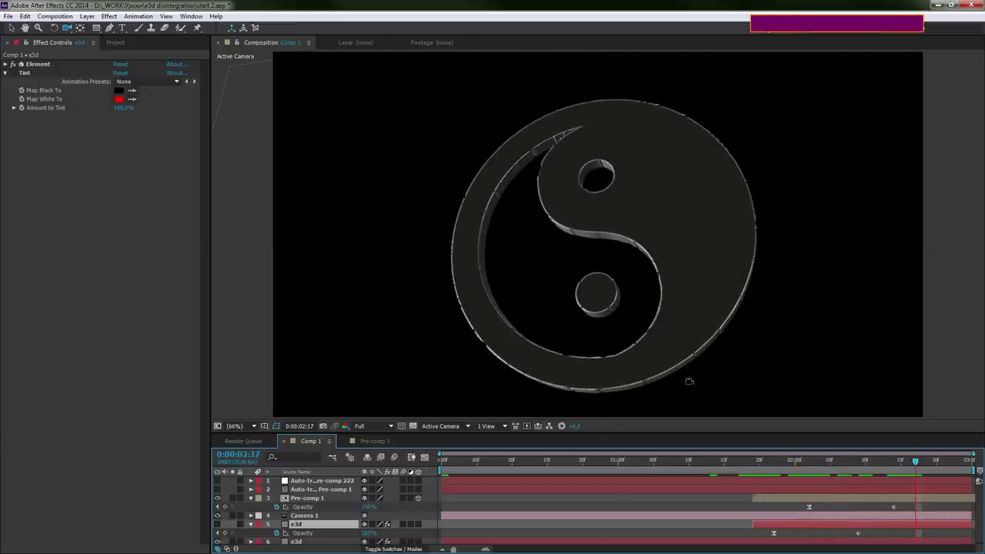
click(217, 524)
Fade the second e3d layer's Opacity from a 2:01 keyframe to 0% at 2:09 and end it there
scroll(855, 540, down, 1)
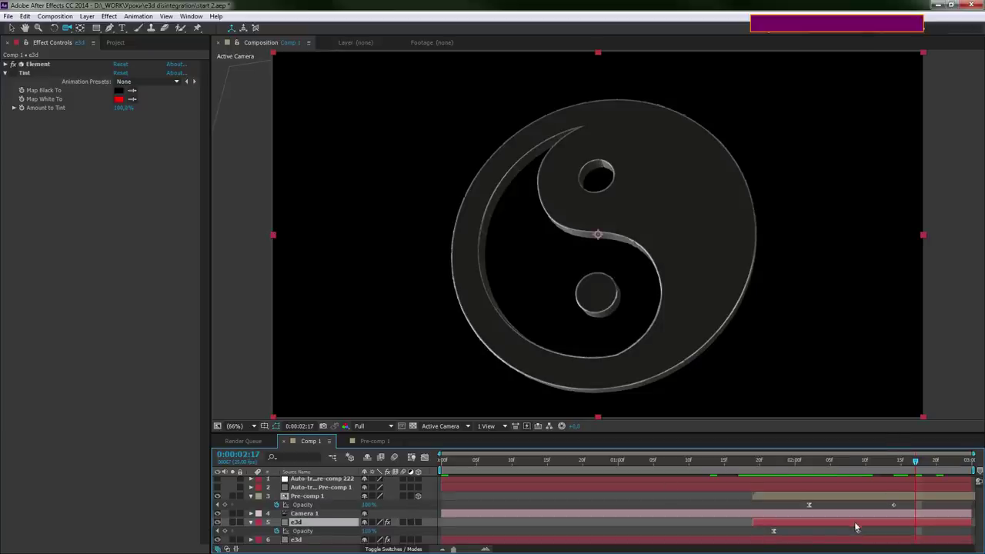
click(802, 463)
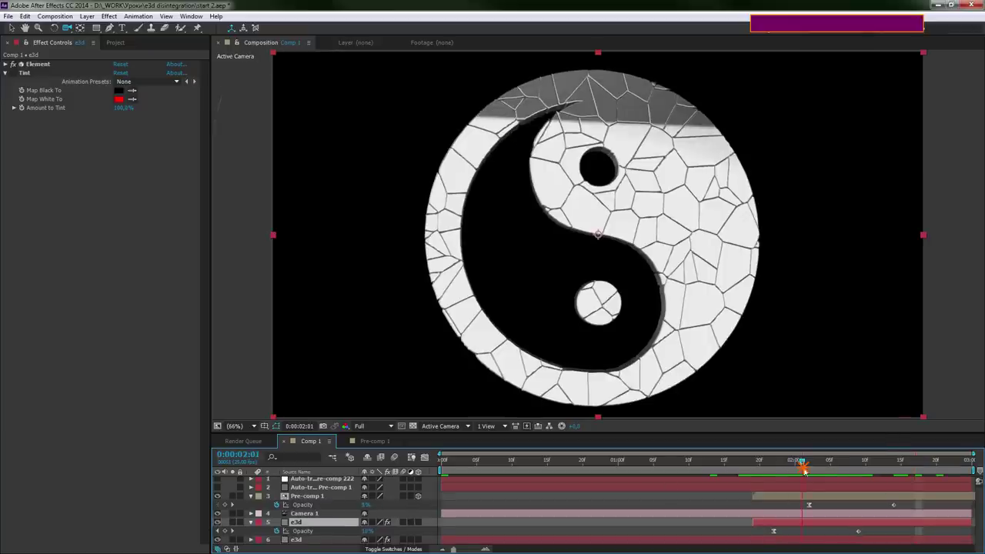
scroll(347, 531, down, 1)
click(331, 531)
key(t)
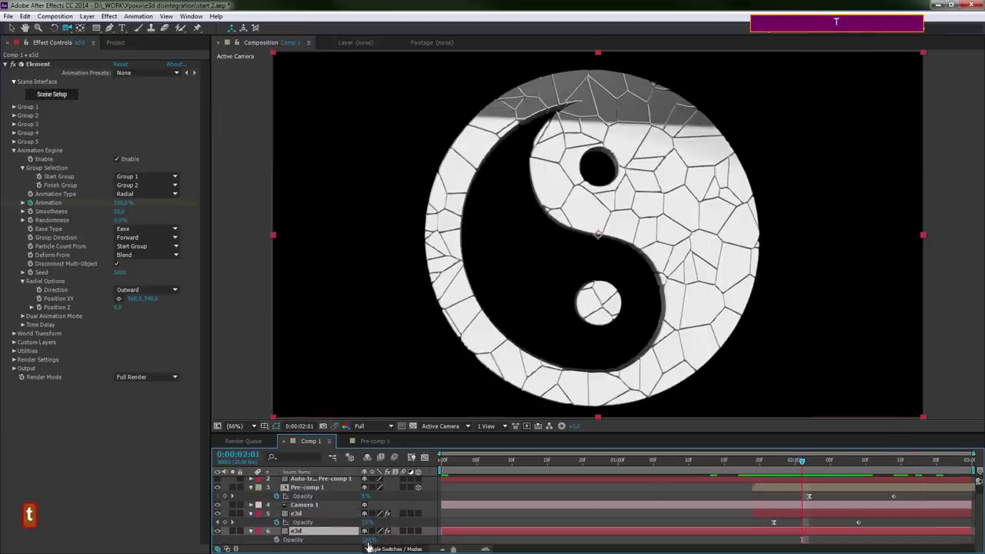
click(277, 540)
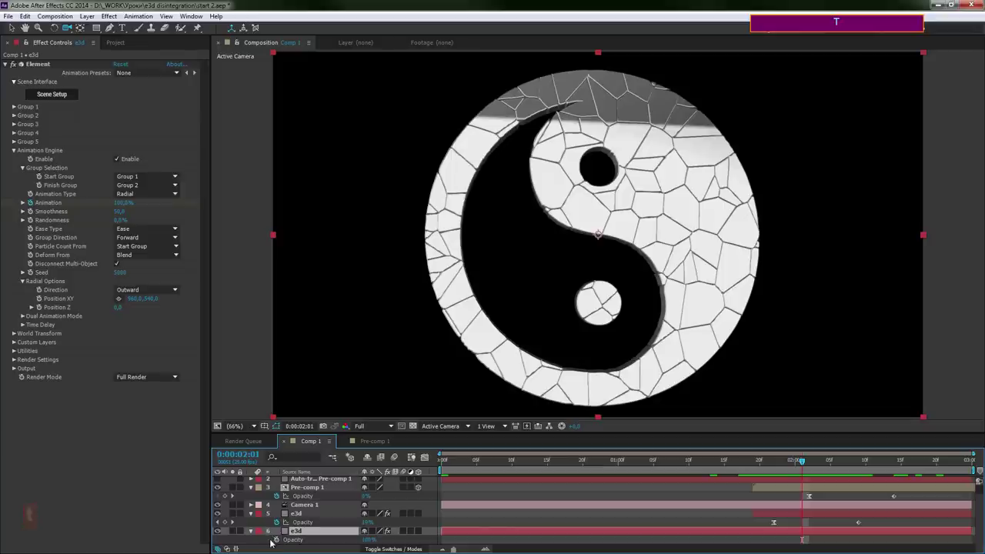
shift+click(860, 461)
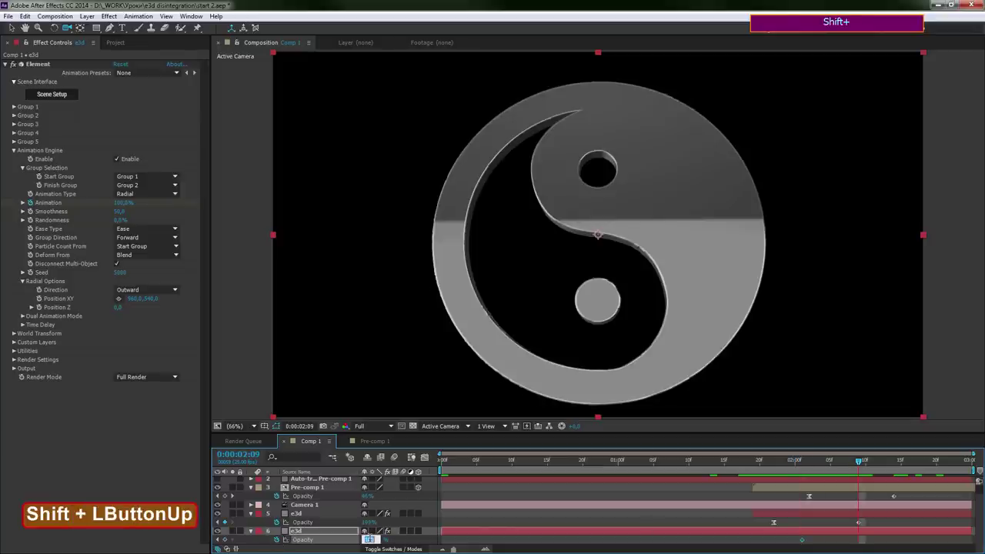
text(0)
key(Return)
key(alt+bracketright)
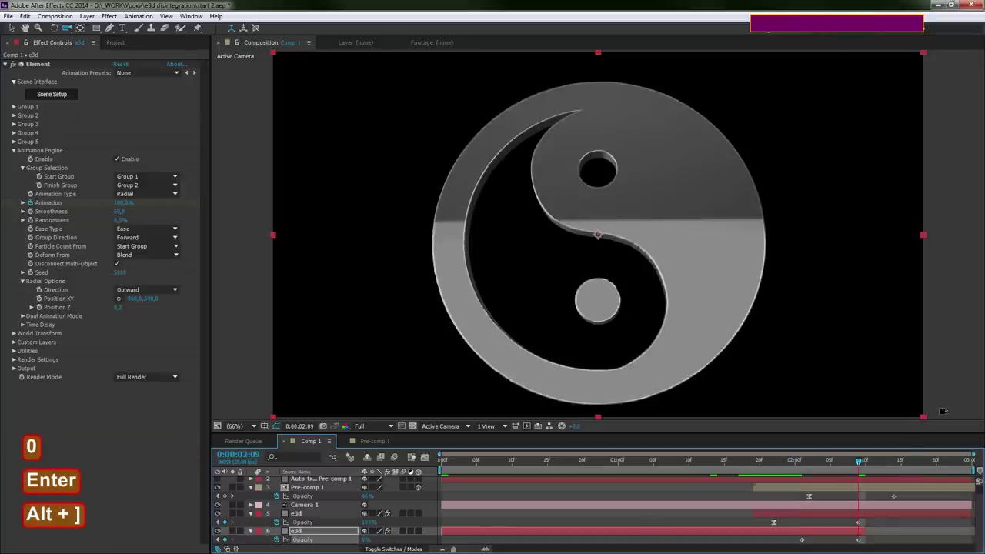
Scrub the shatter and toggle Pre-comp 1 to compare the look
mouse_move(860, 462)
mouse_down()
mouse_move(793, 471)
mouse_move(964, 471)
mouse_up()
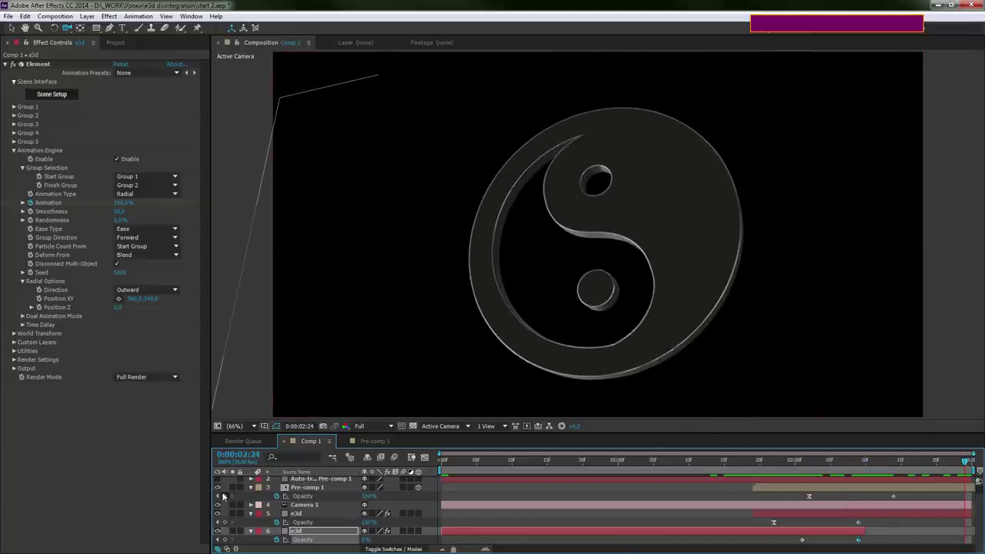
click(218, 489)
click(218, 489)
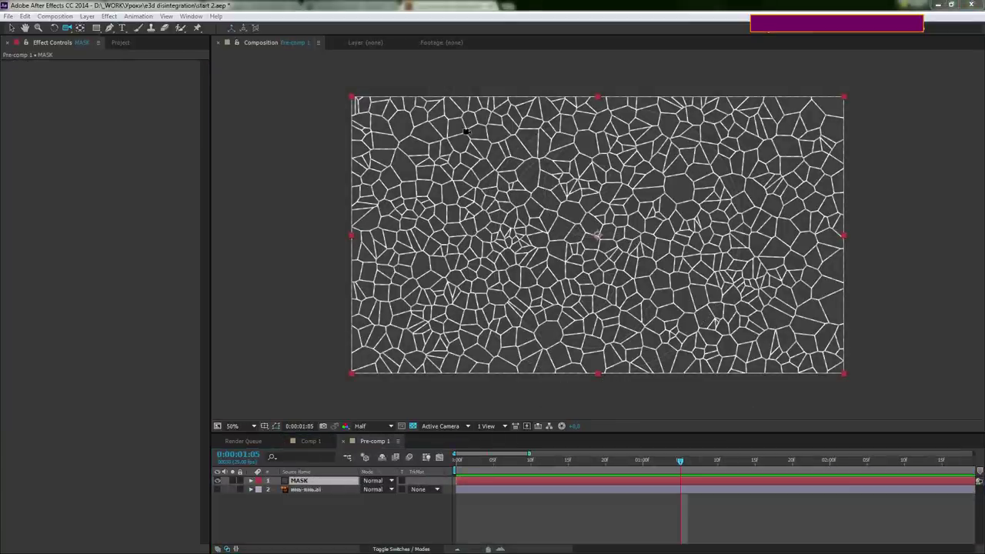
Select the MASK layer and turn on mask and shape path visibility for its Voronoi outlines
click(300, 481)
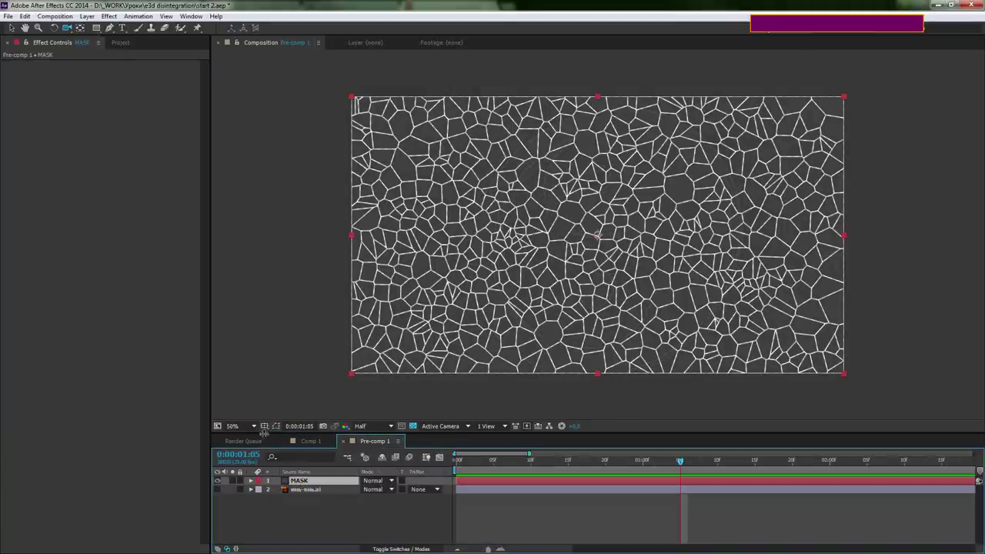
click(276, 427)
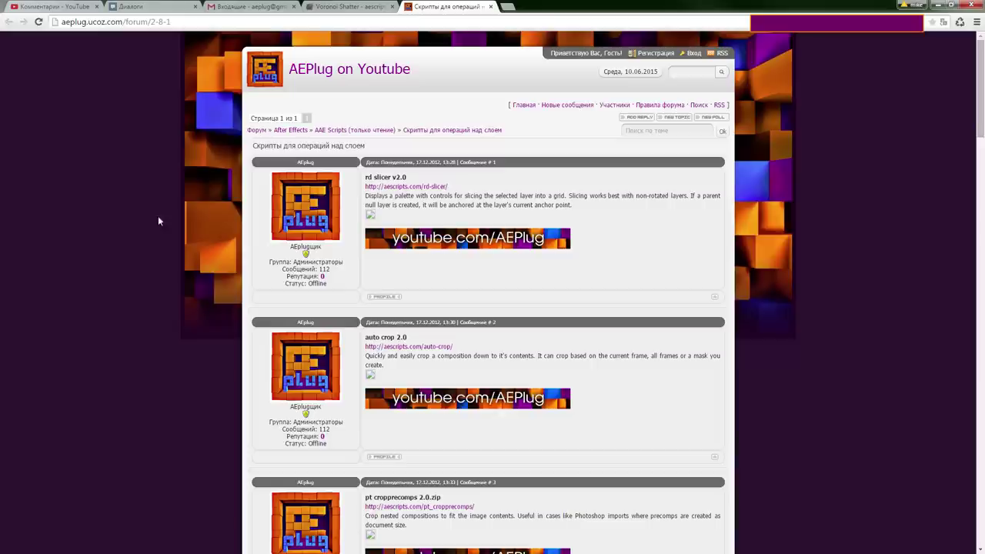
Browse the Voronoi Shatter product page, then return to the AEPlug forum script list
click(340, 10)
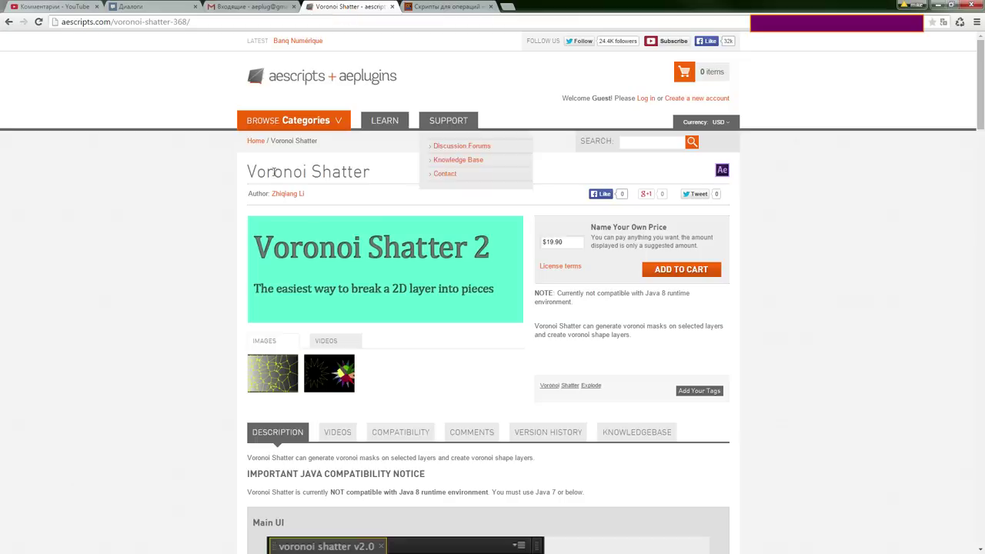
scroll(443, 298, down, 3)
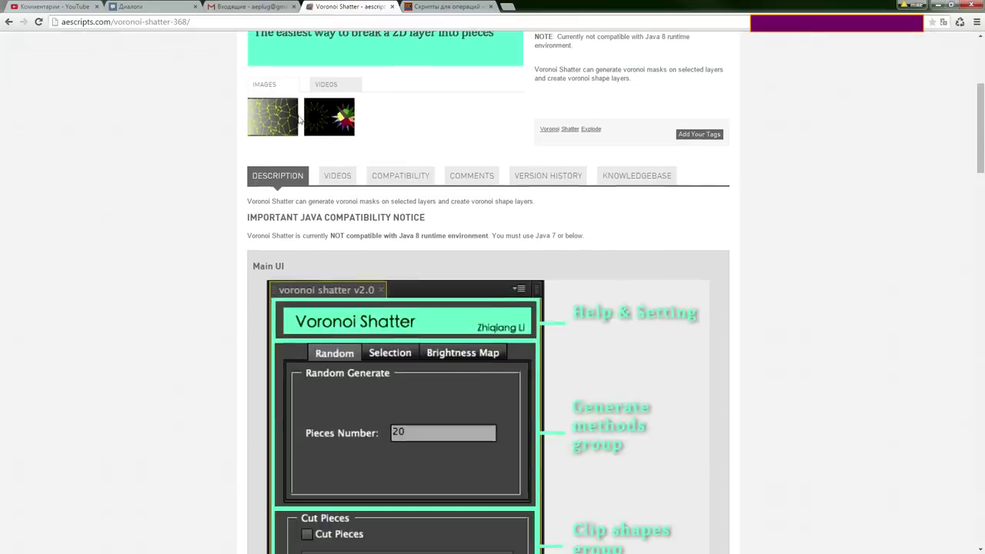
scroll(460, 324, down, 3)
scroll(460, 324, up, 6)
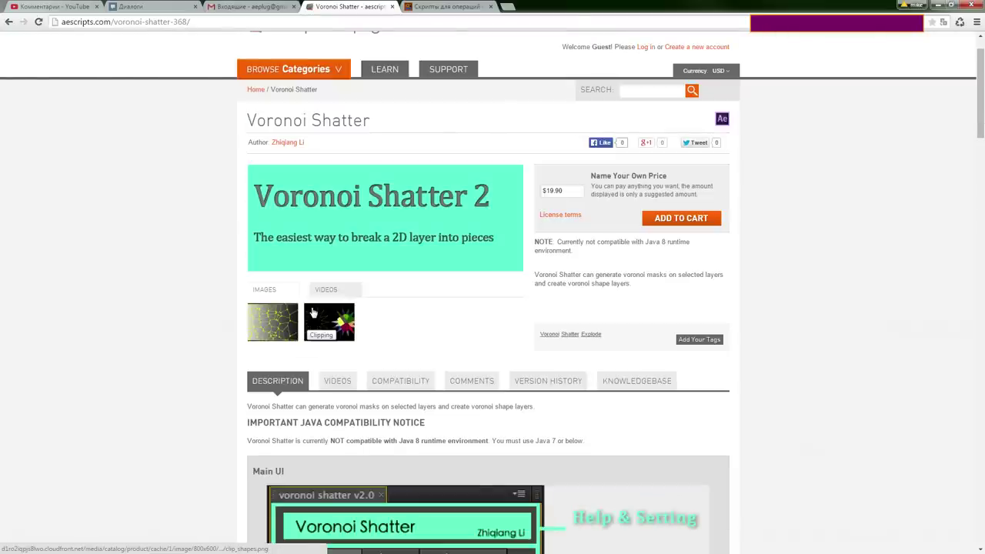
click(446, 6)
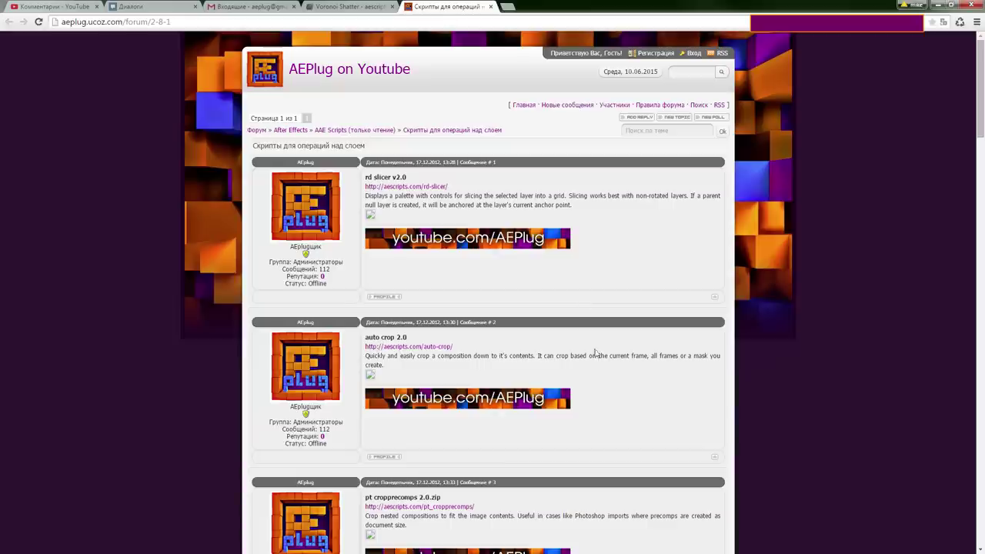
scroll(594, 354, down, 3)
scroll(594, 354, up, 3)
Open the rd: Slicer and SplitImage script links in new tabs
middle_click(429, 188)
scroll(468, 284, down, 2)
scroll(466, 343, down, 3)
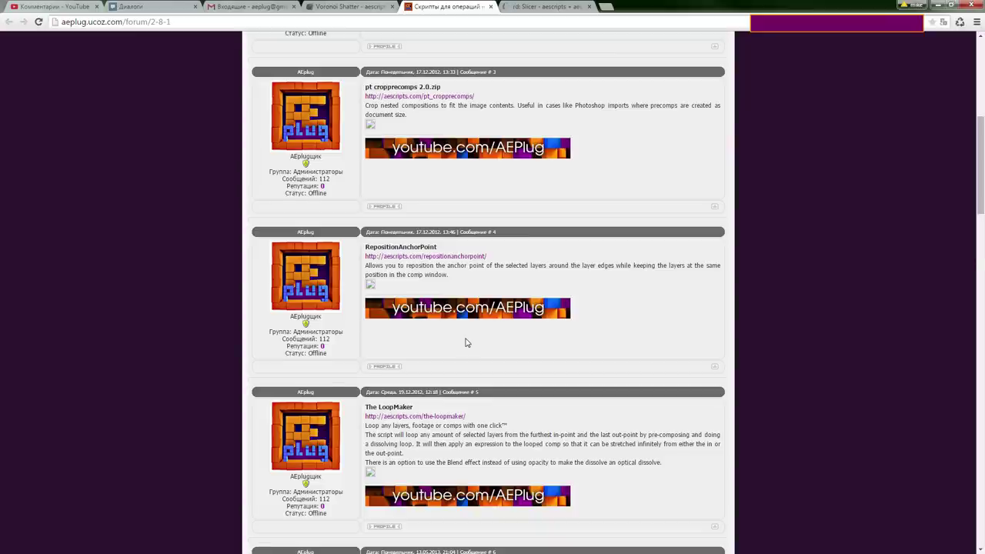
scroll(466, 342, down, 3)
scroll(466, 343, down, 3)
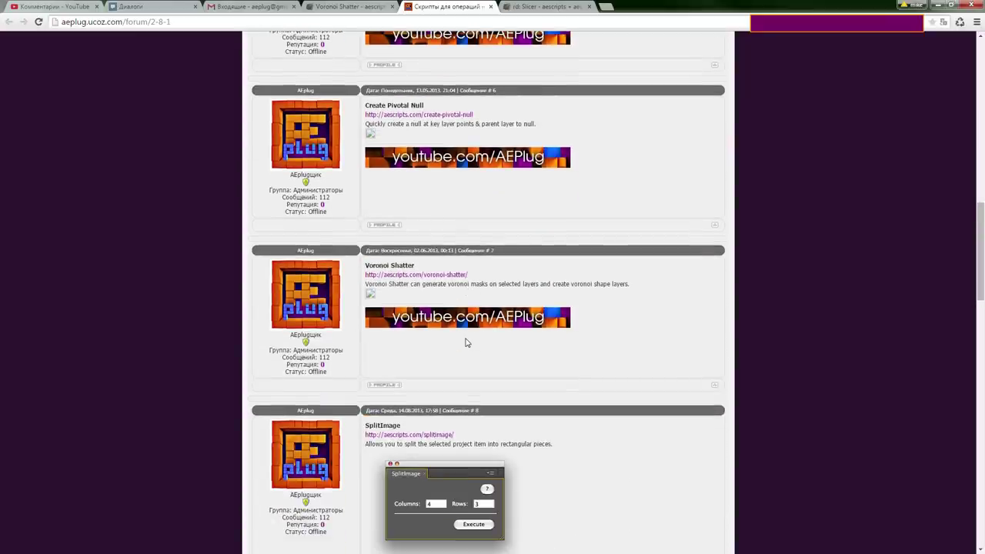
scroll(466, 343, down, 1)
middle_click(423, 333)
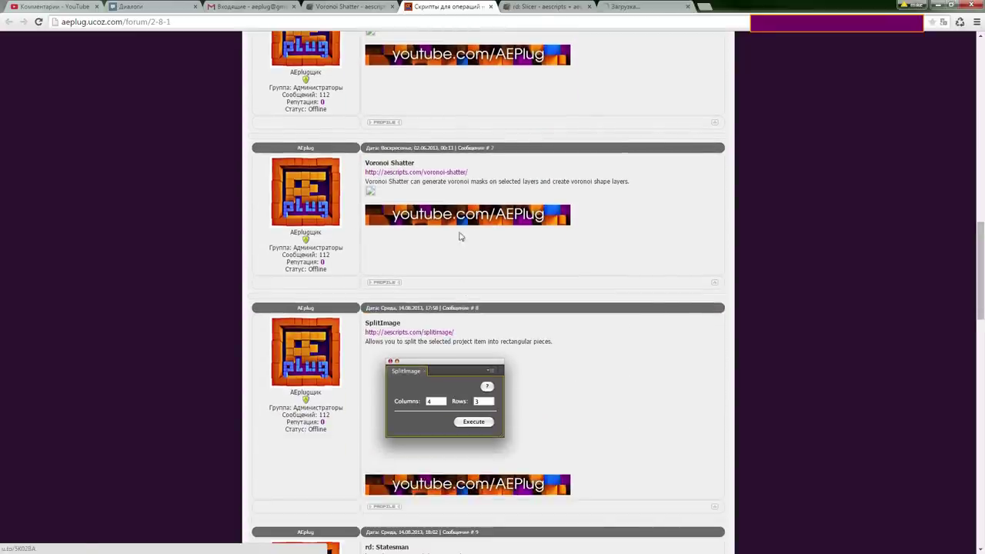
Read the rd: Slicer page, then the SplitImage product page
click(539, 6)
scroll(451, 331, down, 3)
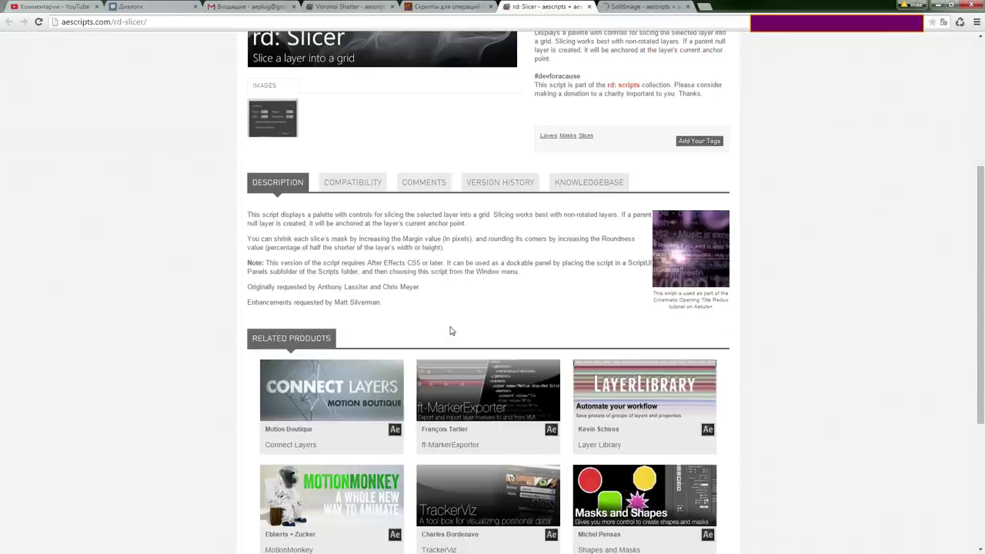
click(626, 8)
scroll(547, 212, down, 2)
scroll(546, 219, down, 1)
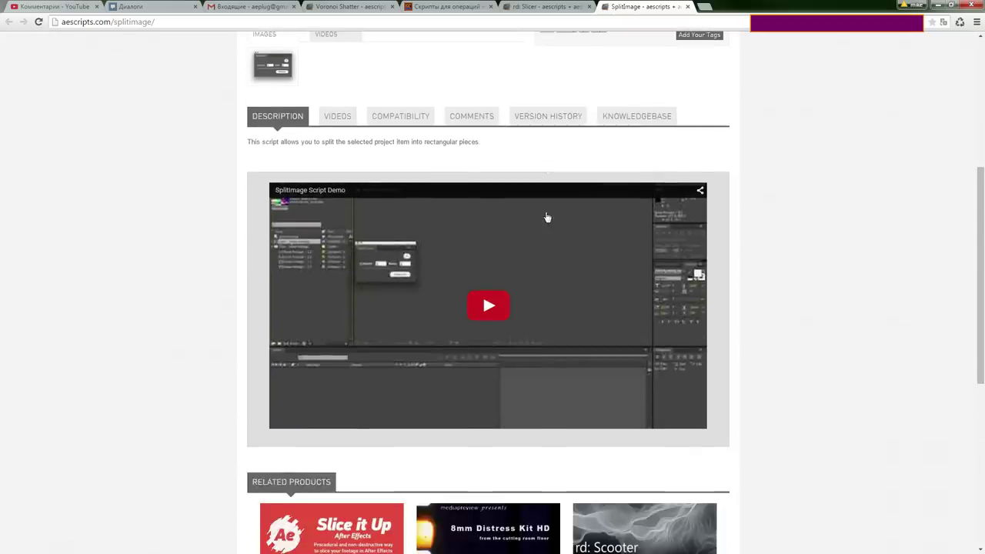
scroll(545, 218, up, 3)
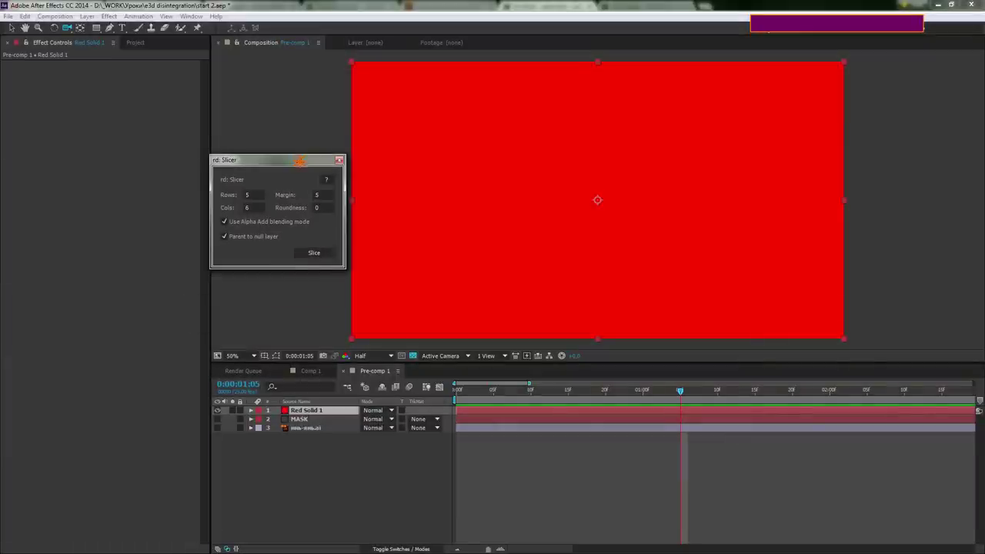
Slice Red Solid 1 into 5 rows by 6 columns with margin 5, parented to Null 1
click(312, 254)
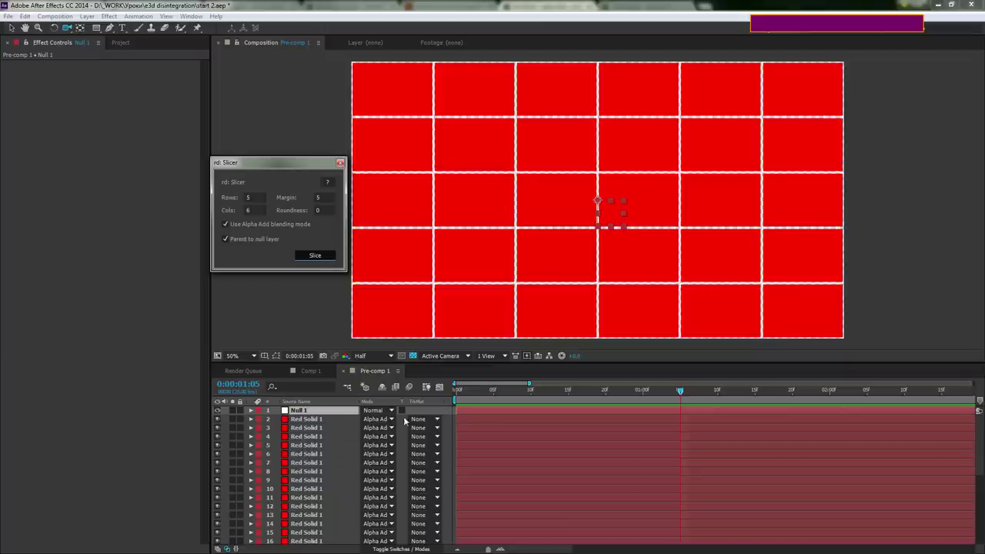
scroll(336, 443, down, 5)
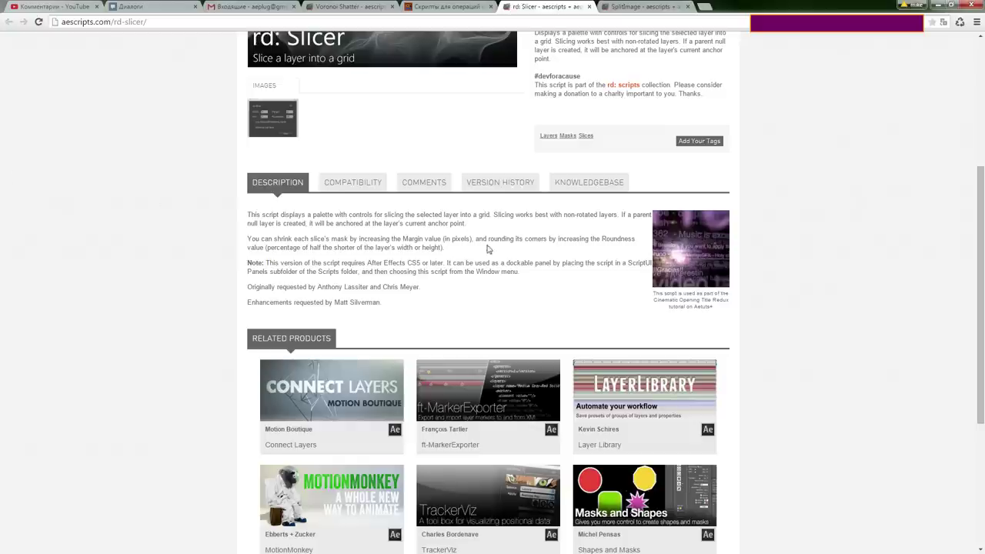
Return to the top of the rd: Slicer page, then move on to the SplitImage and Voronoi Shatter product pages
scroll(822, 246, up, 3)
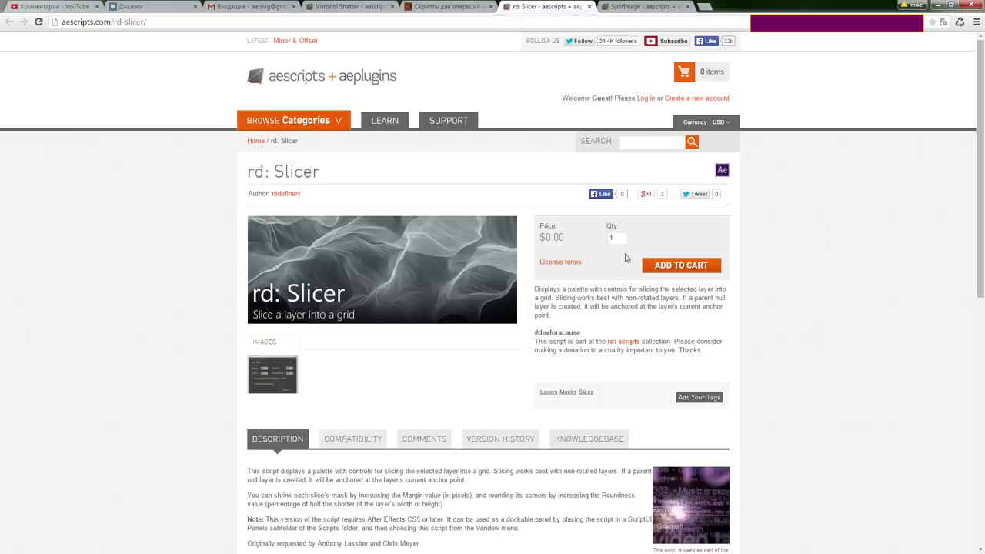
click(656, 10)
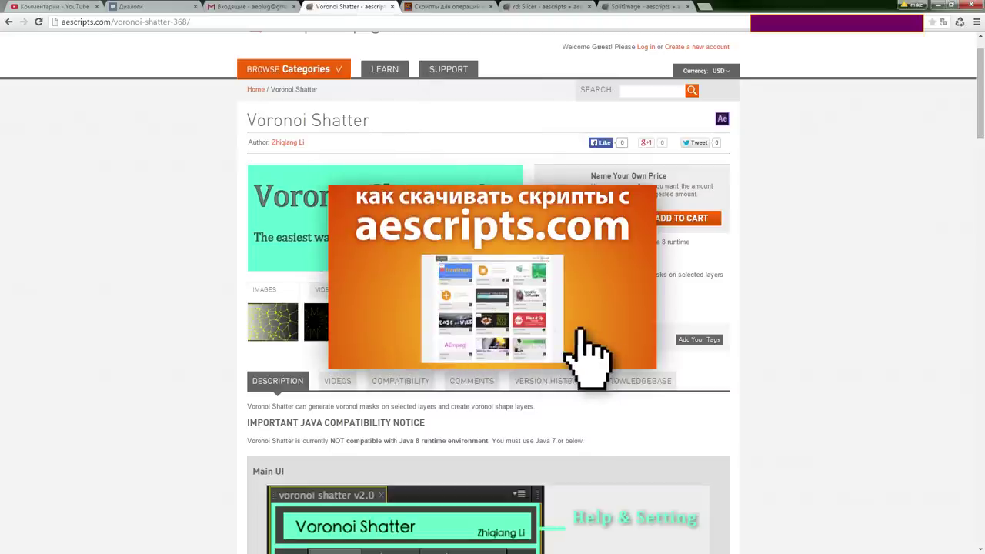
mouse_move(280, 116)
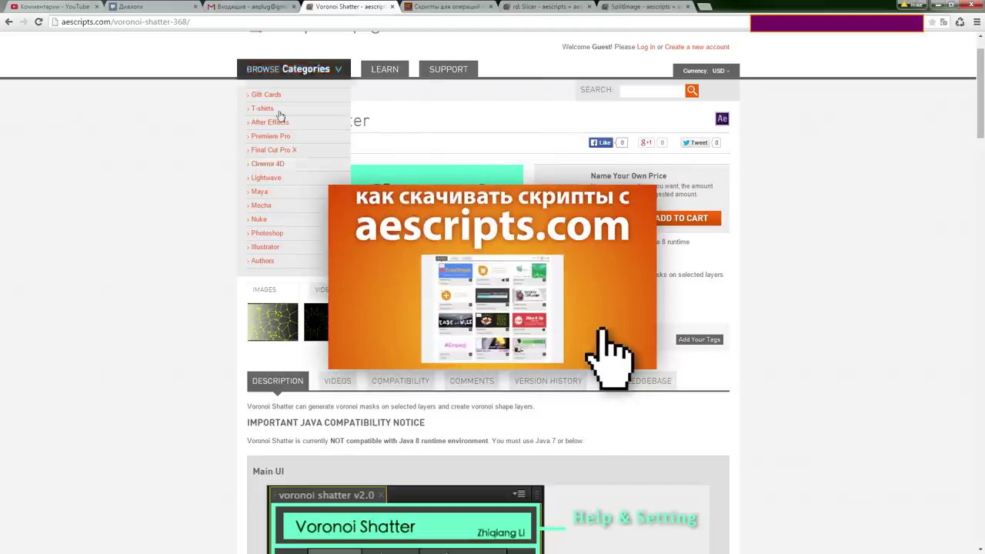